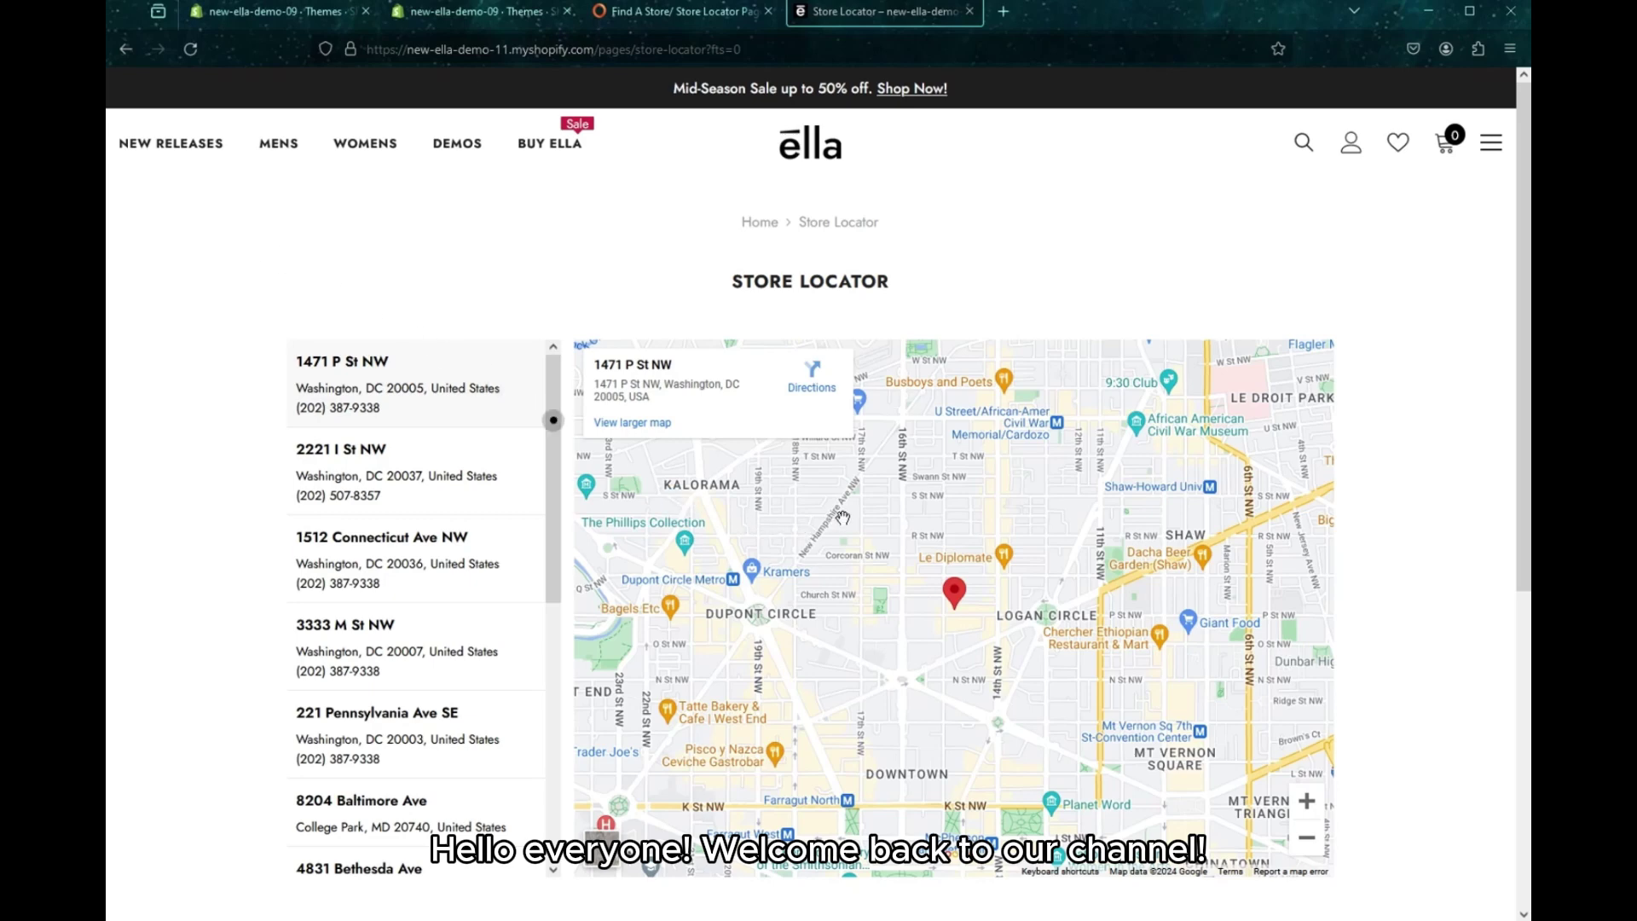
Step: Look over the demo store's Store Locator page and show the map for the second listed store
scroll(828, 549, "down", 2)
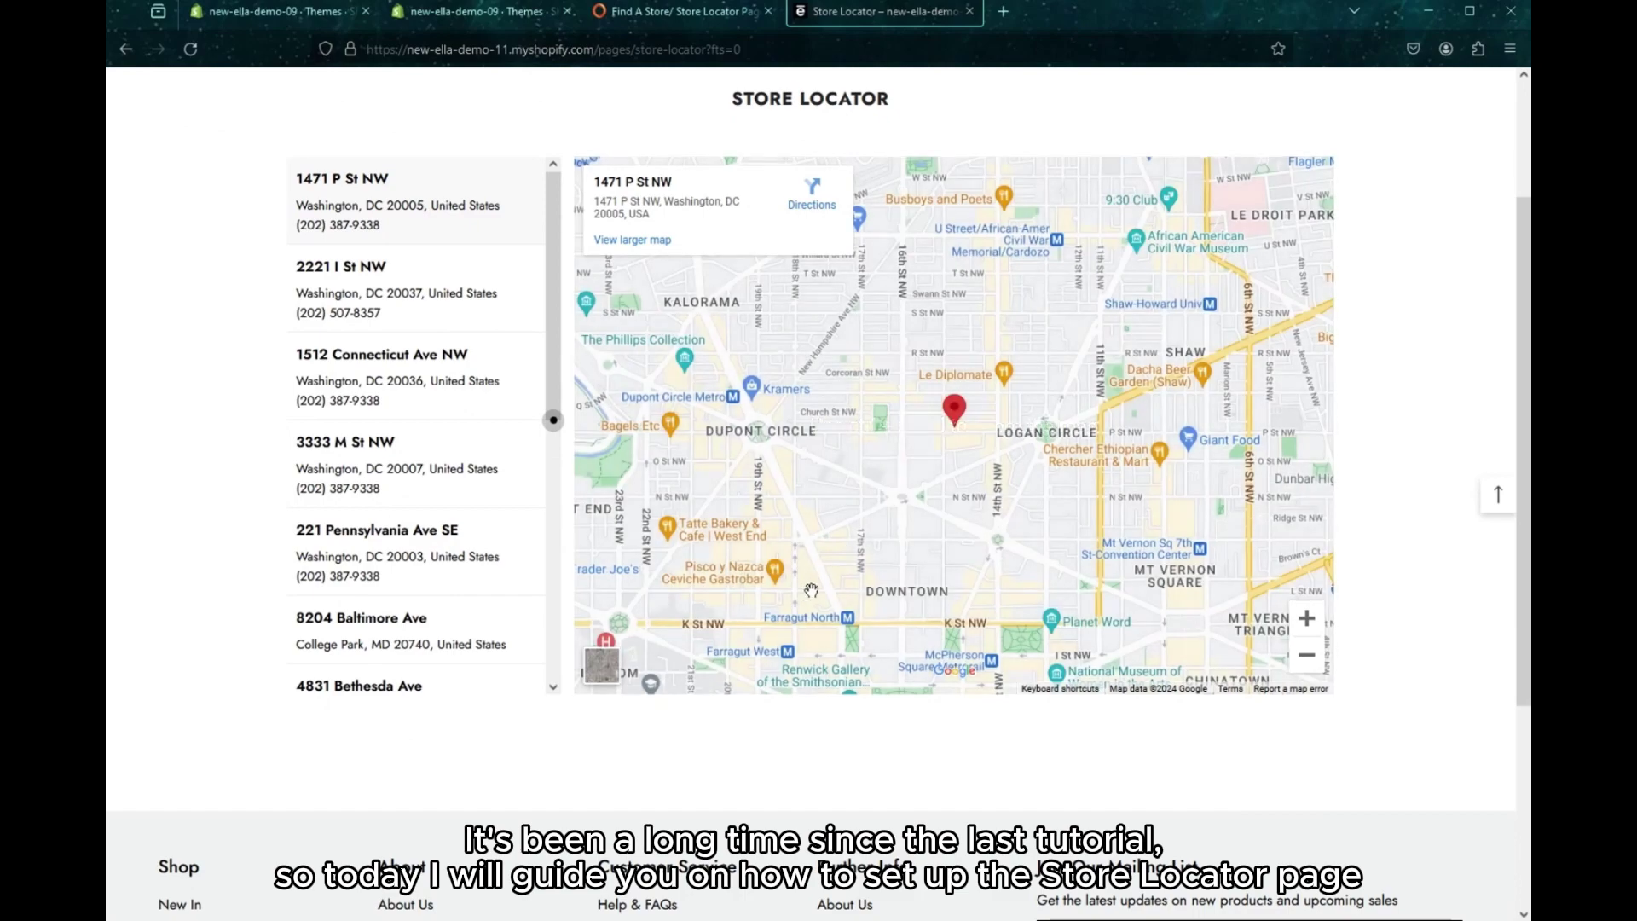
scroll(432, 411, "down", 6)
scroll(431, 412, "up", 6)
scroll(689, 555, "up", 2)
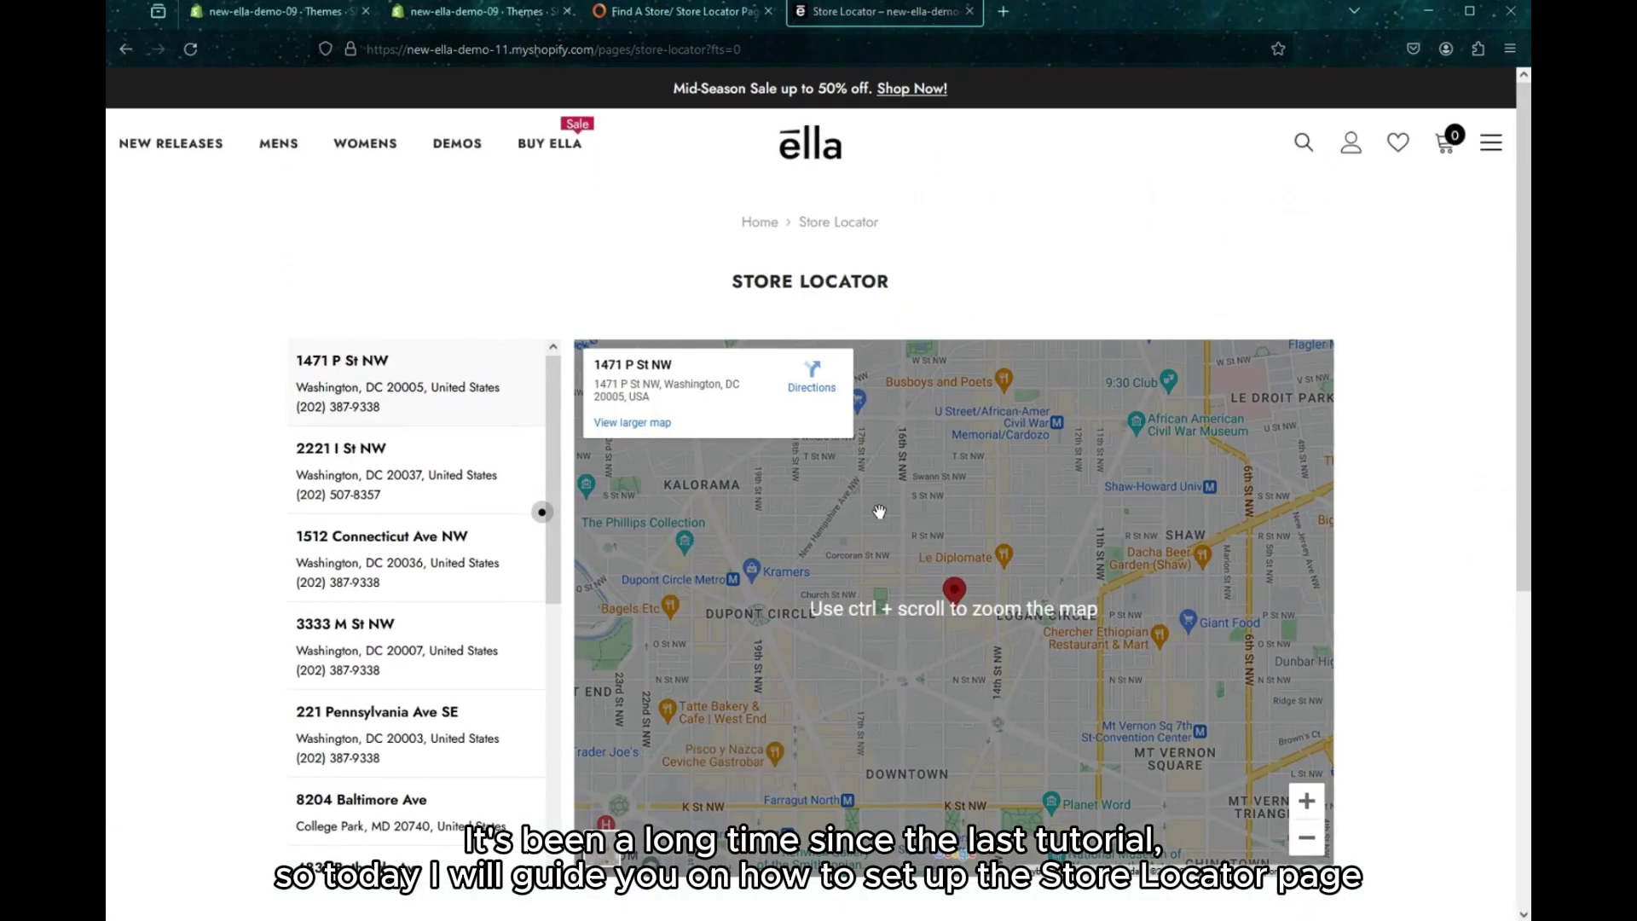
left_click(328, 379)
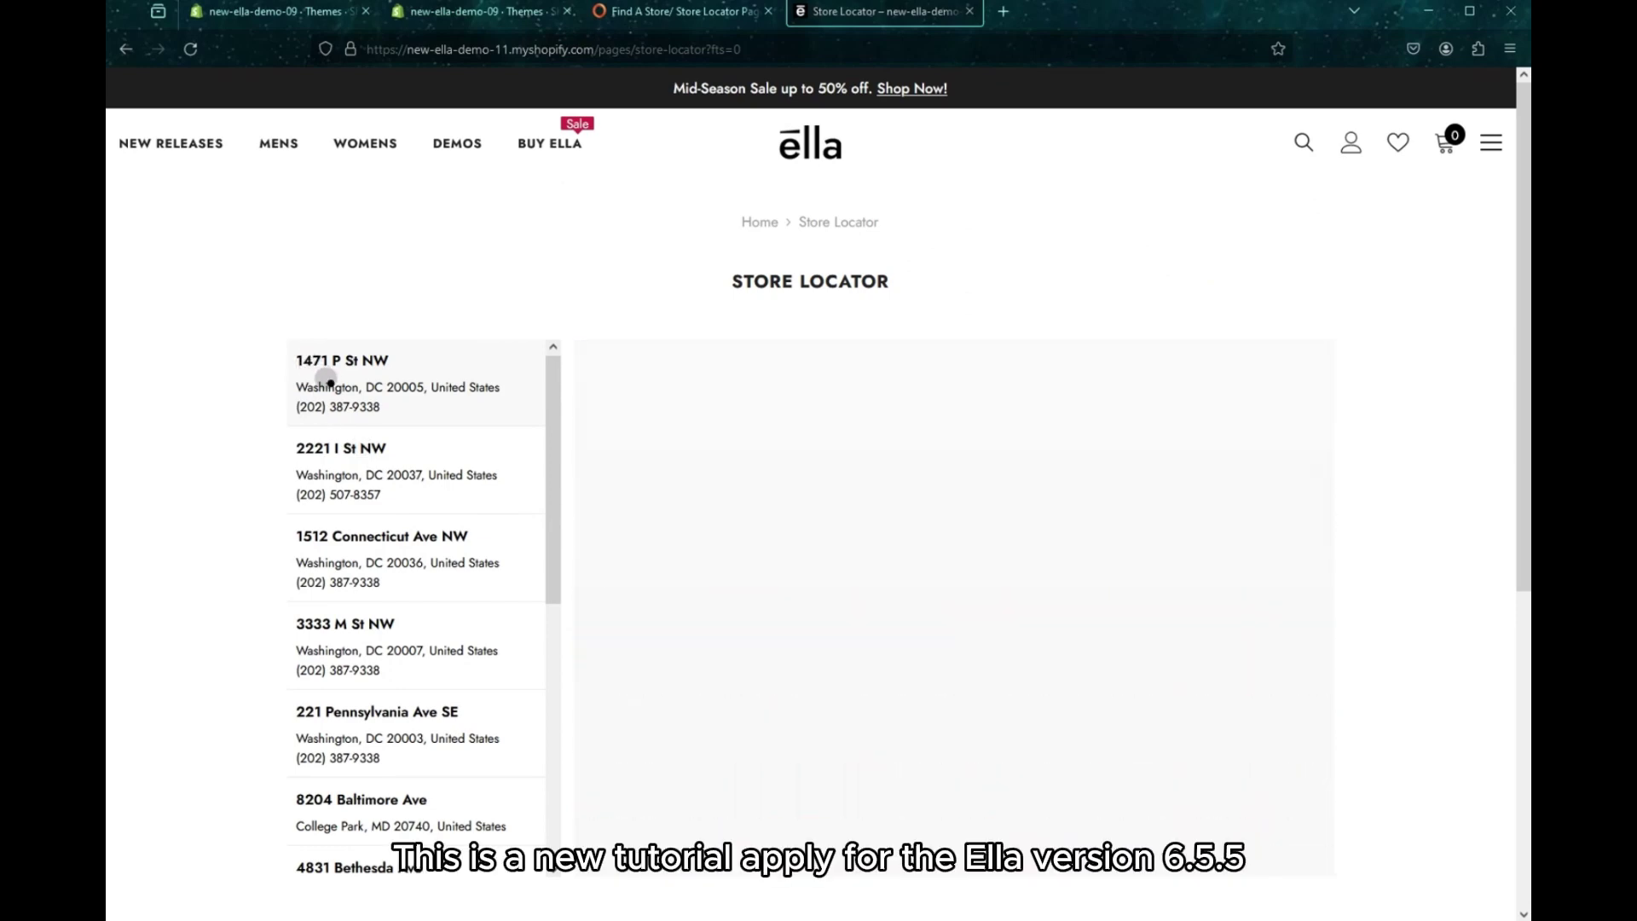
left_click(368, 500)
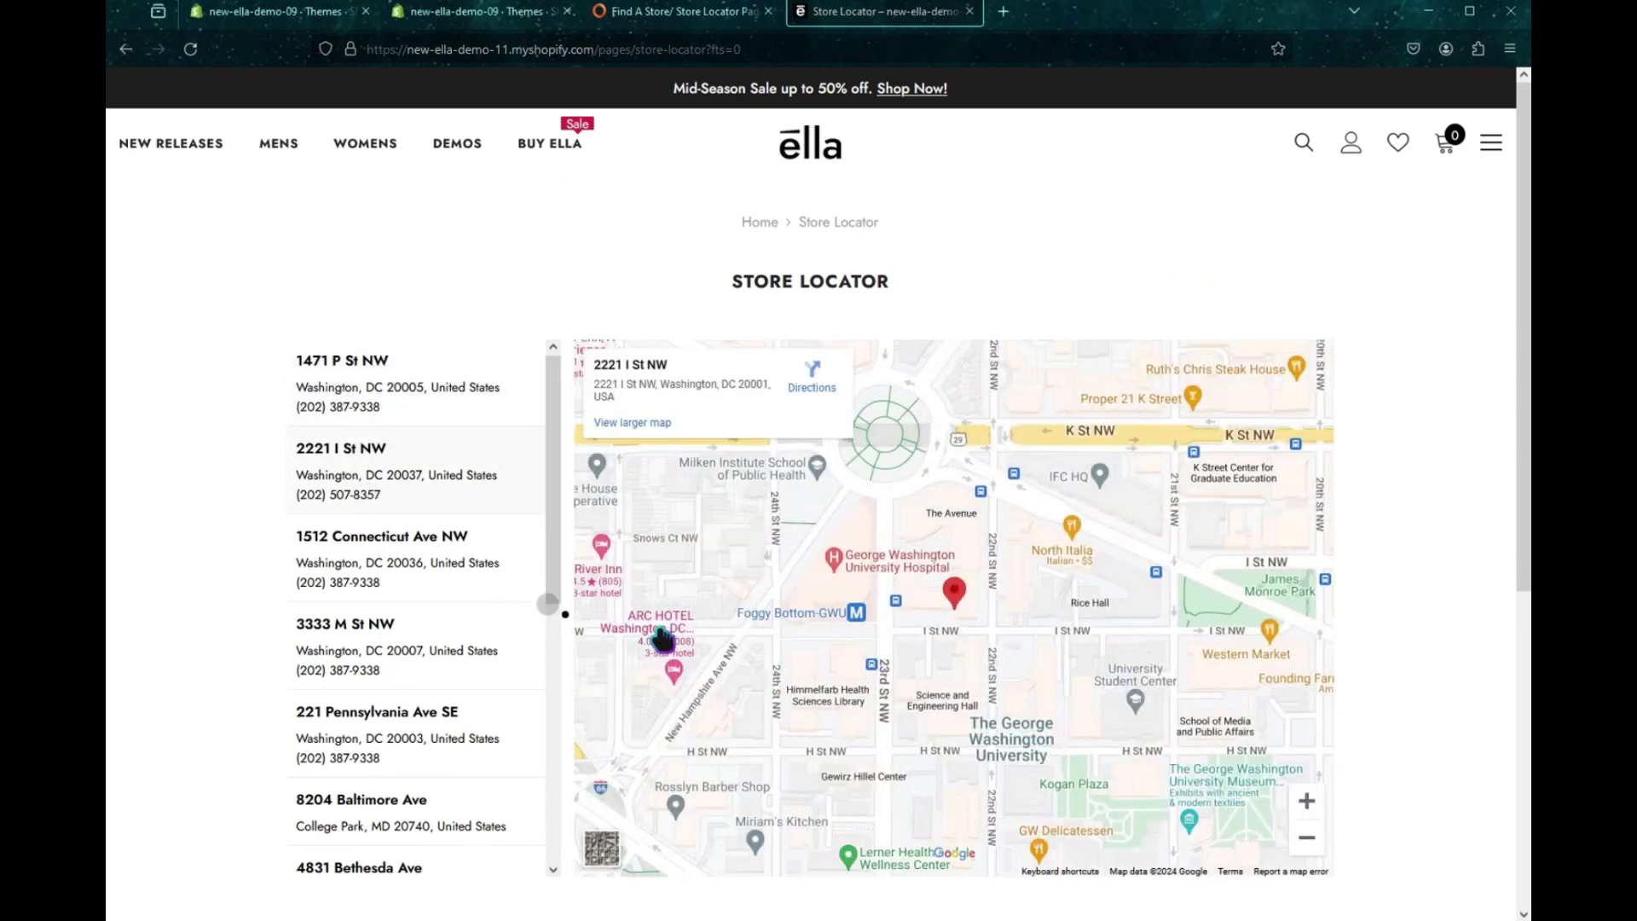
Step: Switch to the Ella documentation and review the Find A Store / Store Locator page setup instructions
left_click(710, 15)
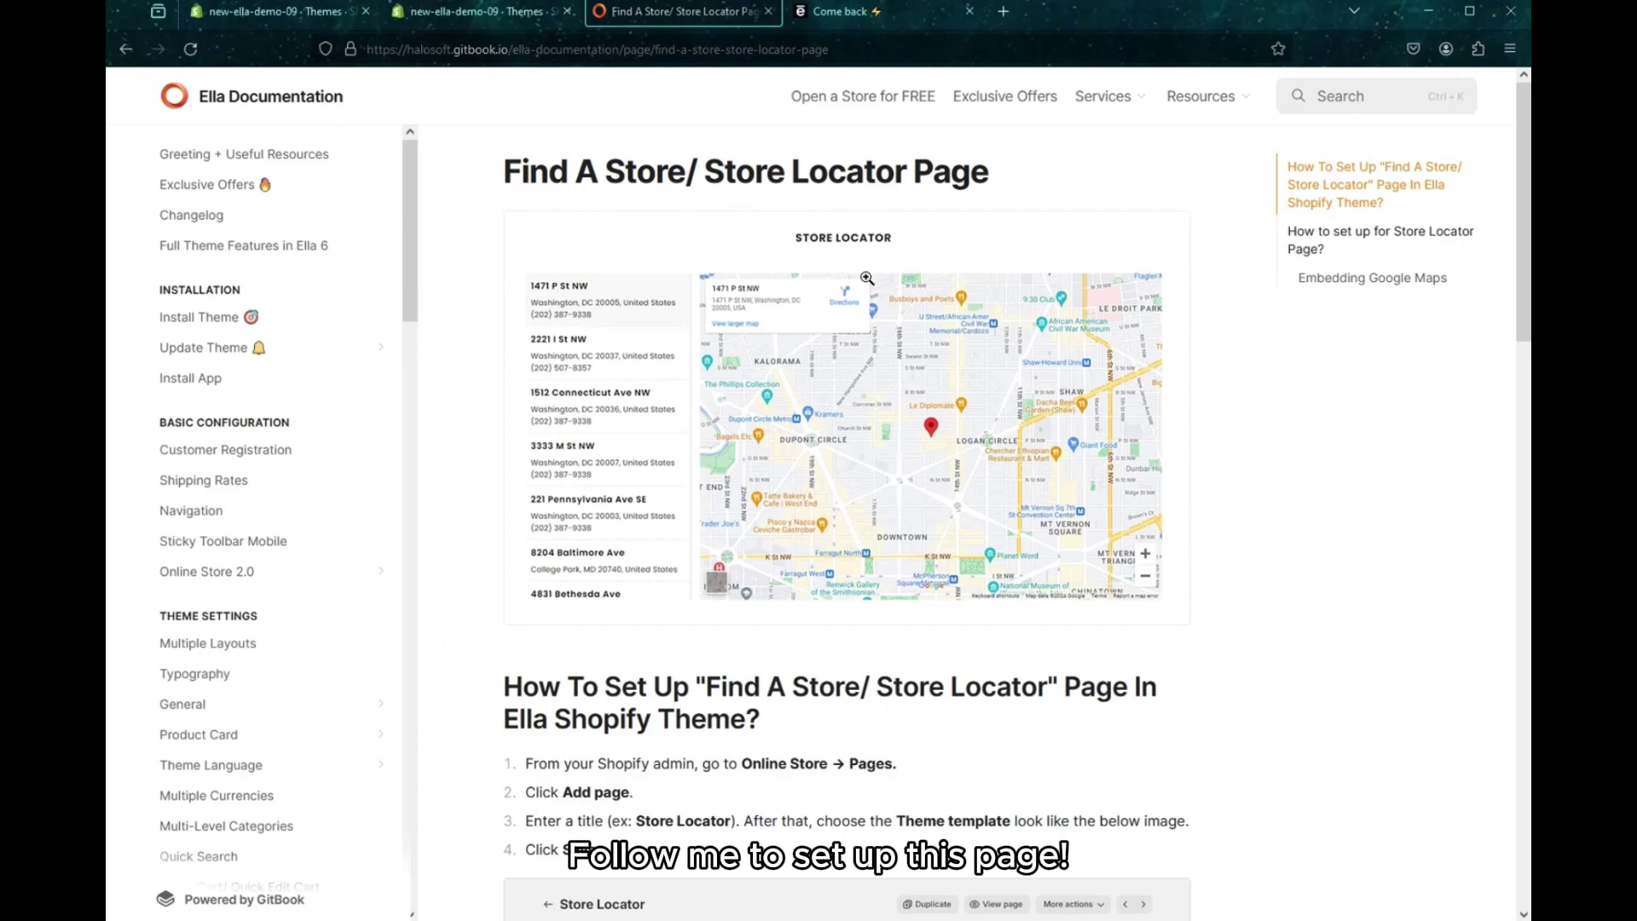
scroll(747, 511, "down", 10)
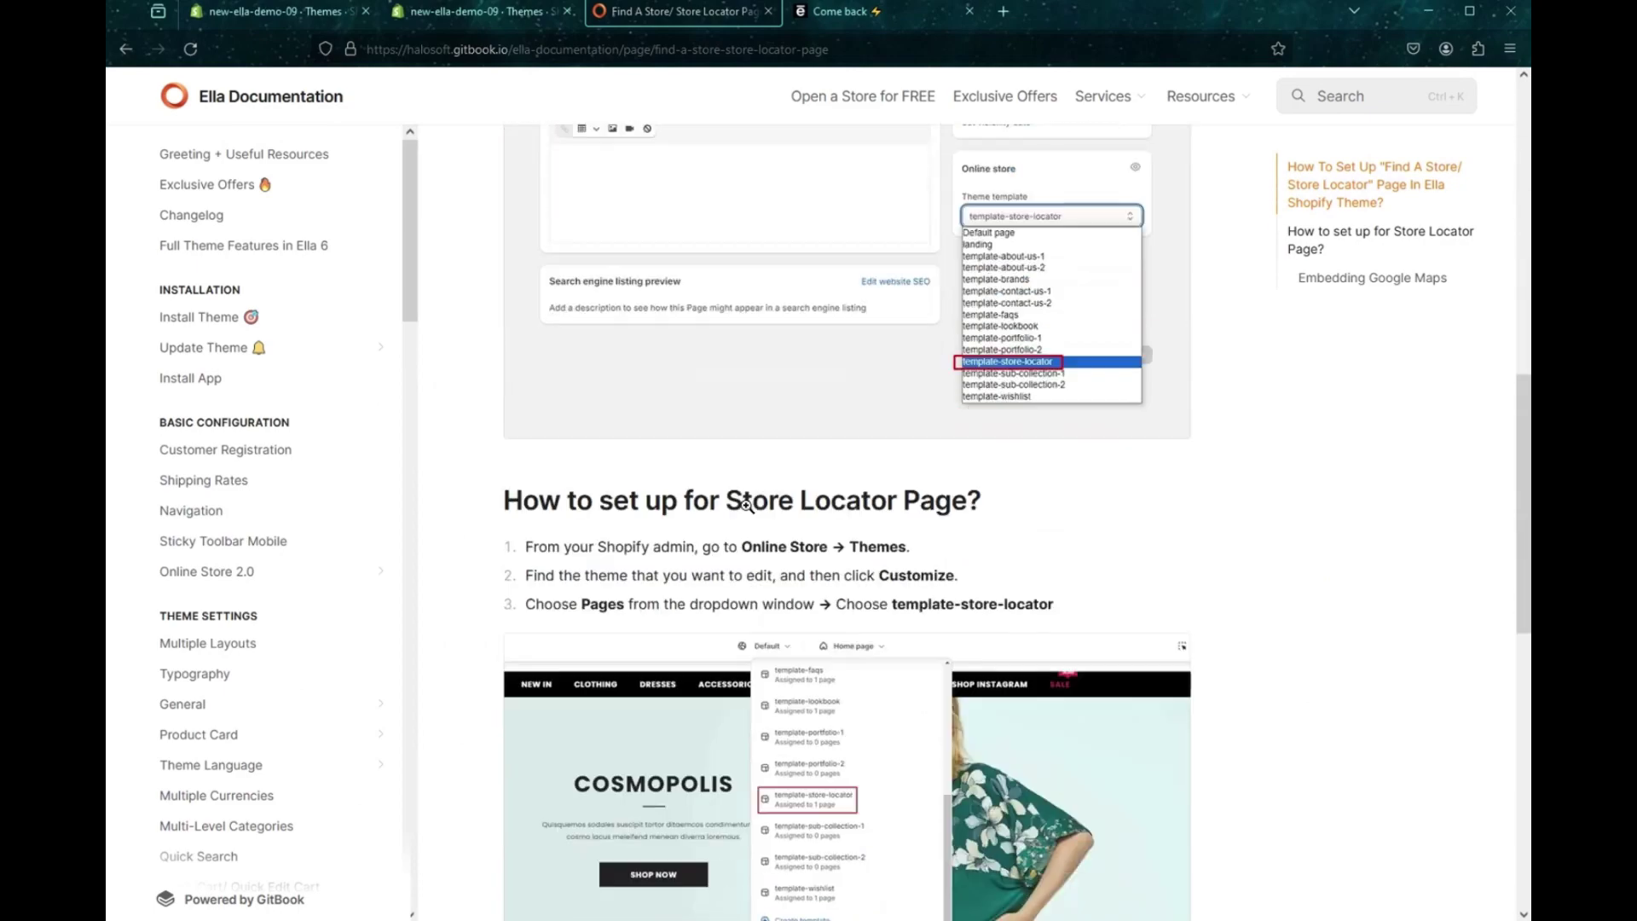
scroll(746, 505, "down", 10)
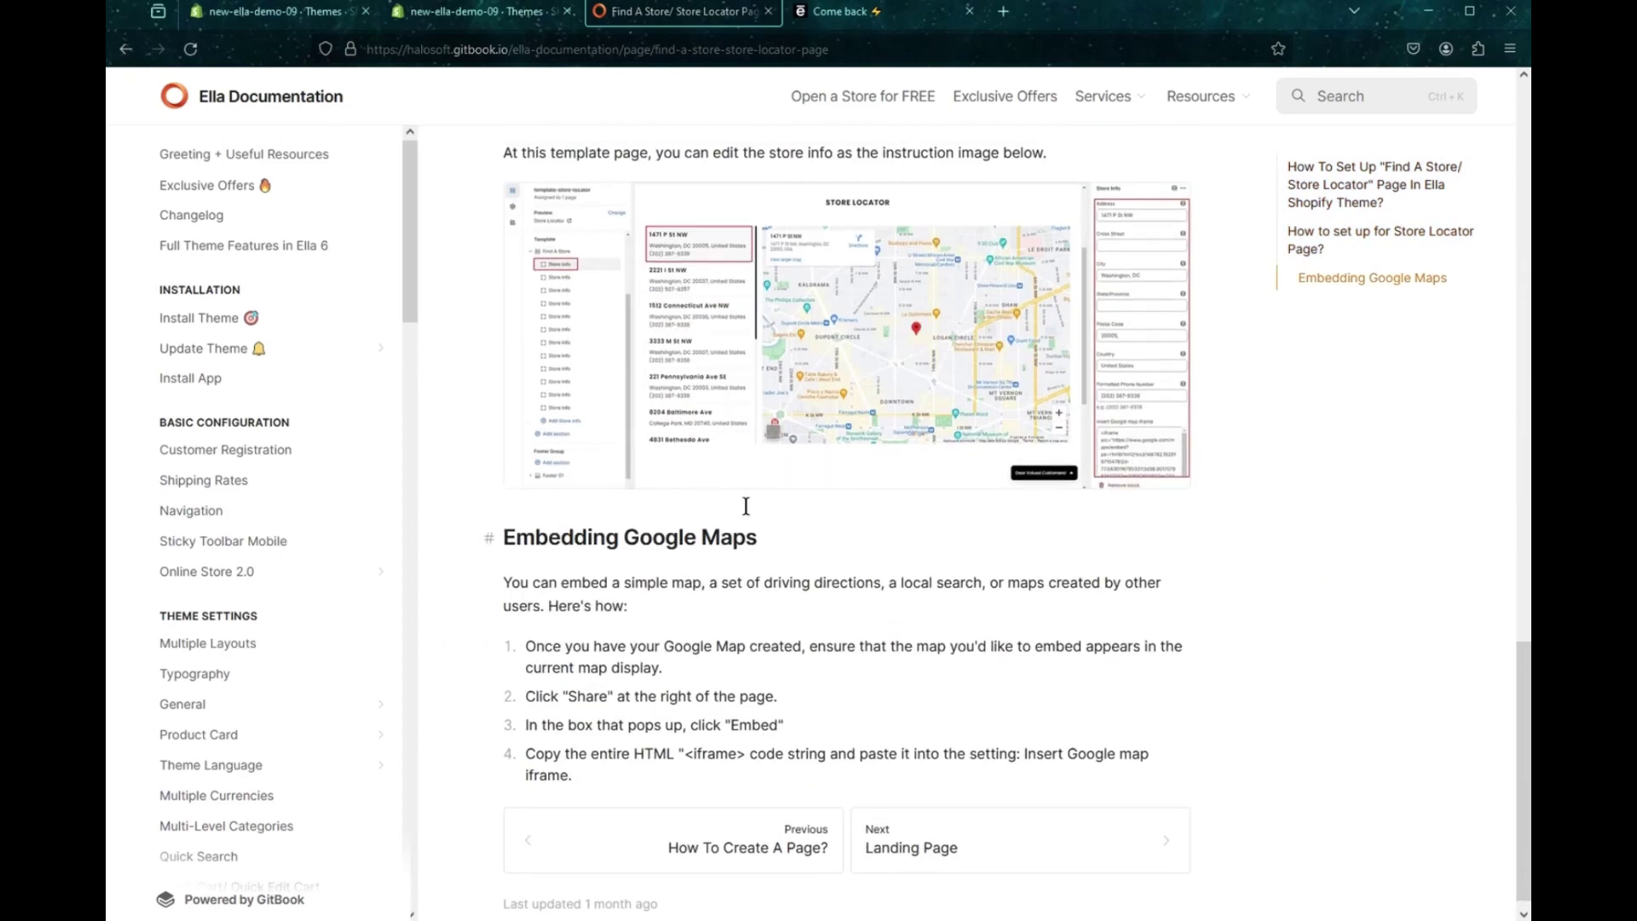
scroll(746, 505, "up", 20)
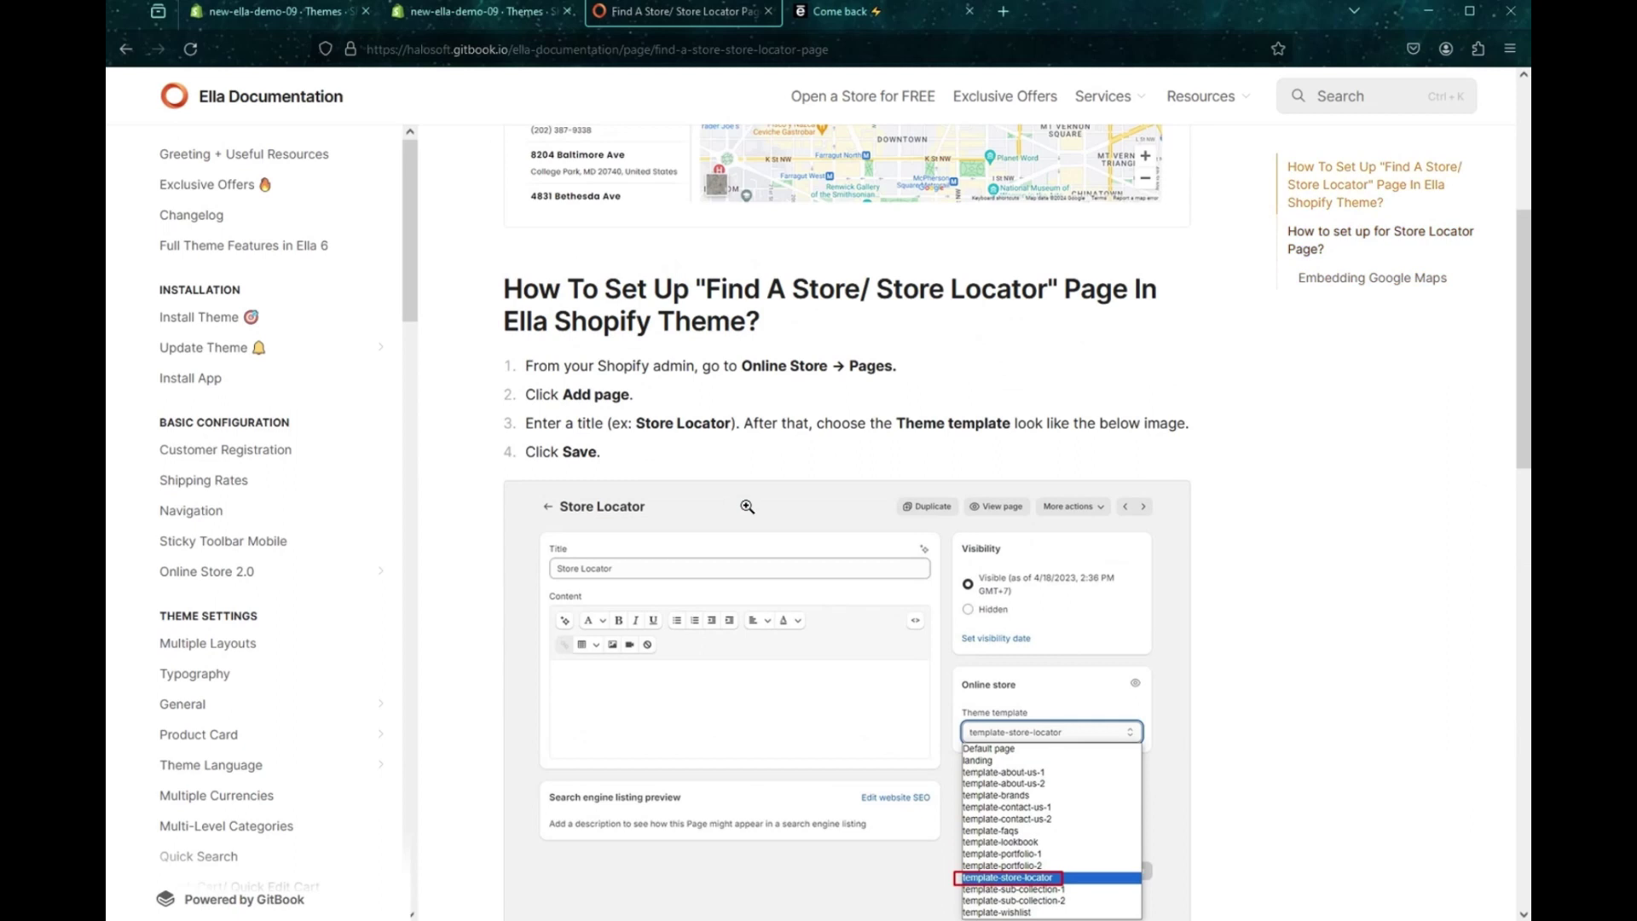
Step: Switch to the Shopify admin and start a new online store page titled "Store Locator"
left_click(309, 13)
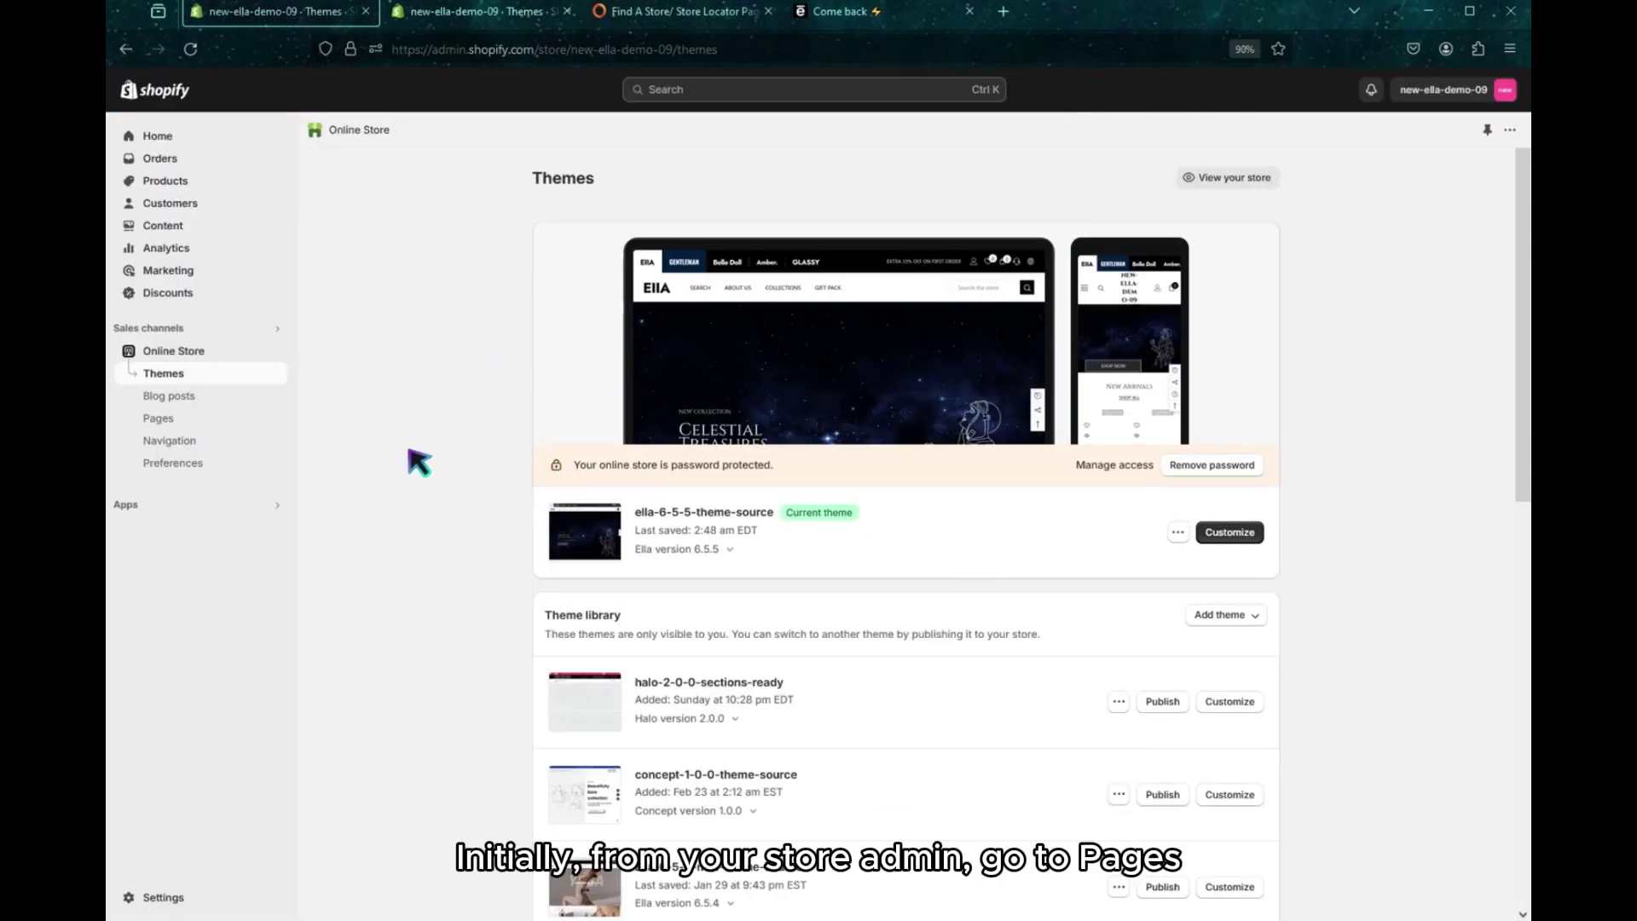
left_click(159, 419)
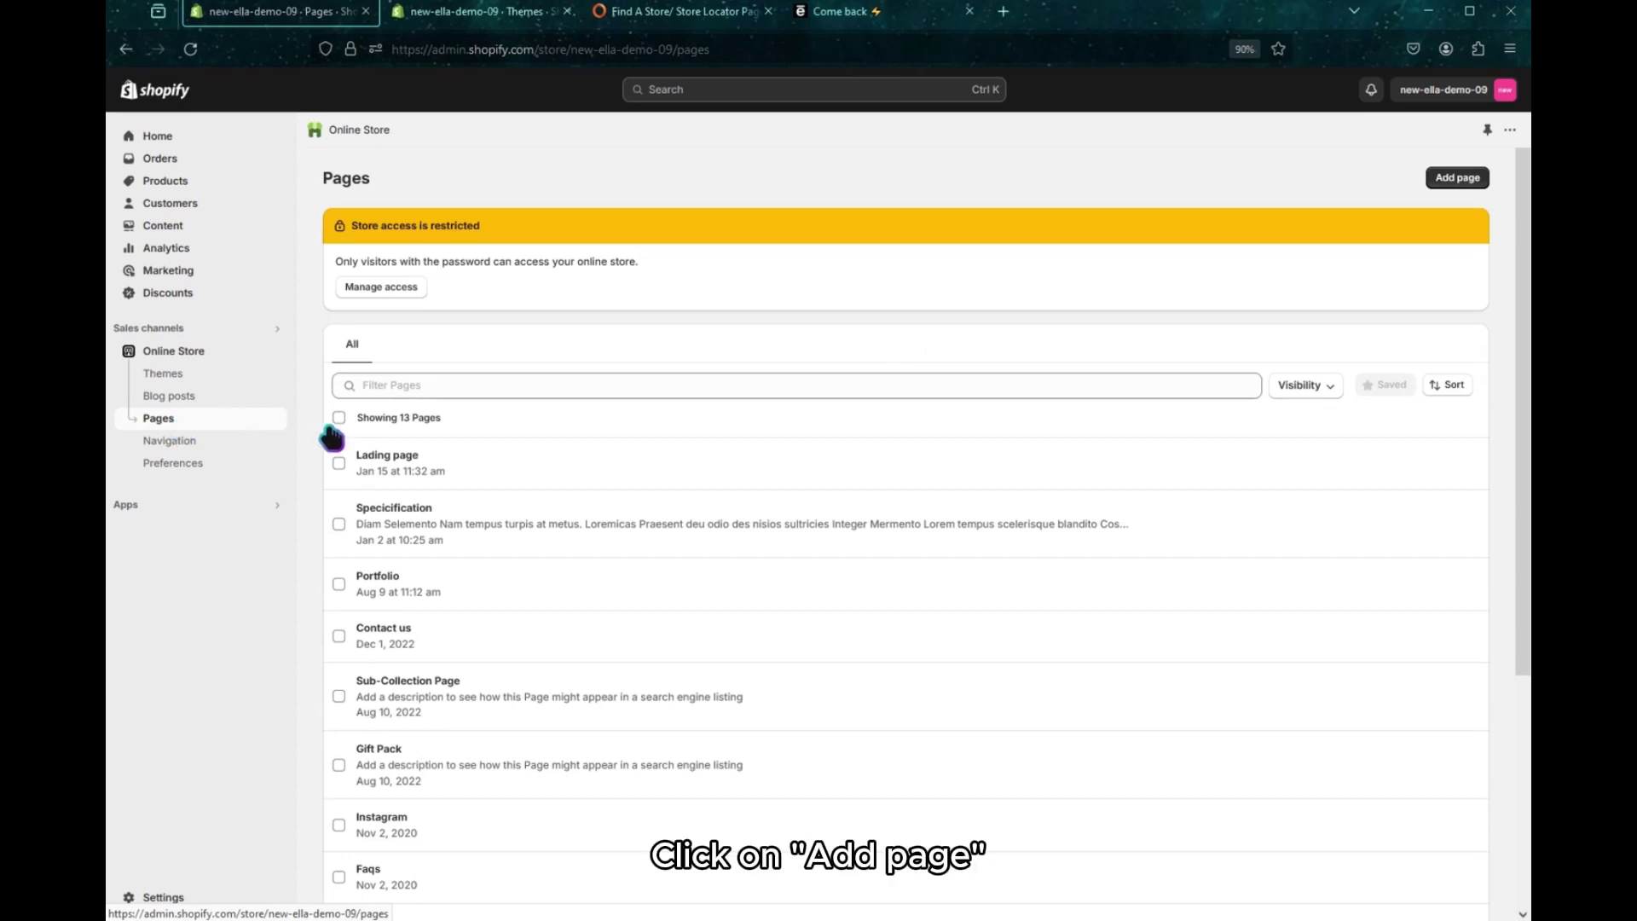
left_click(1458, 179)
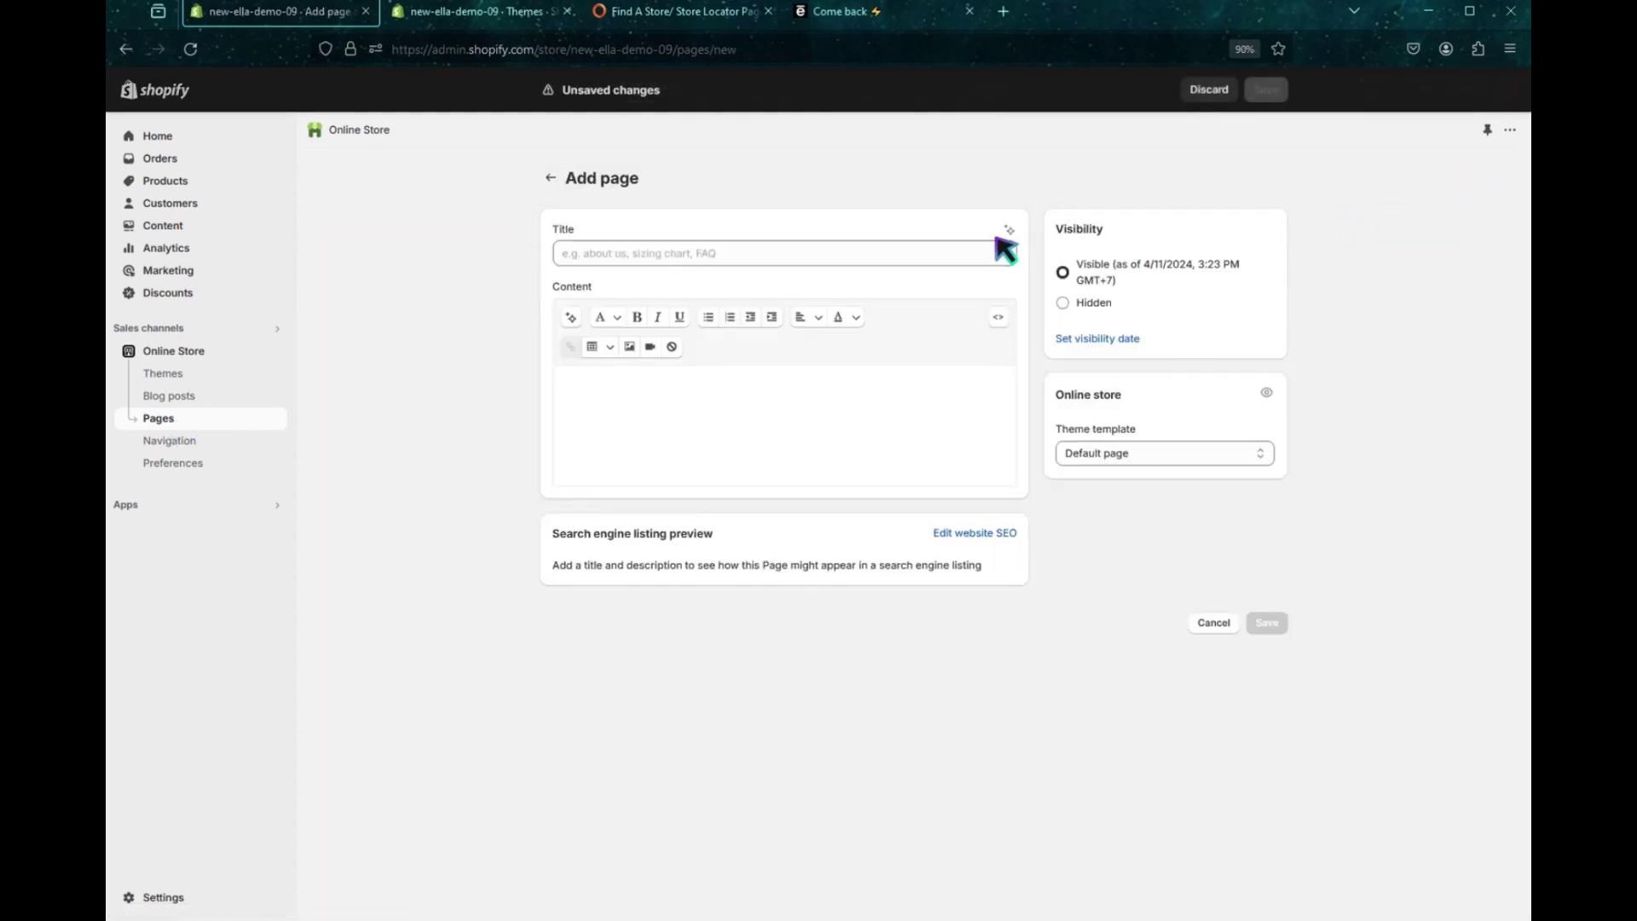
left_click(888, 252)
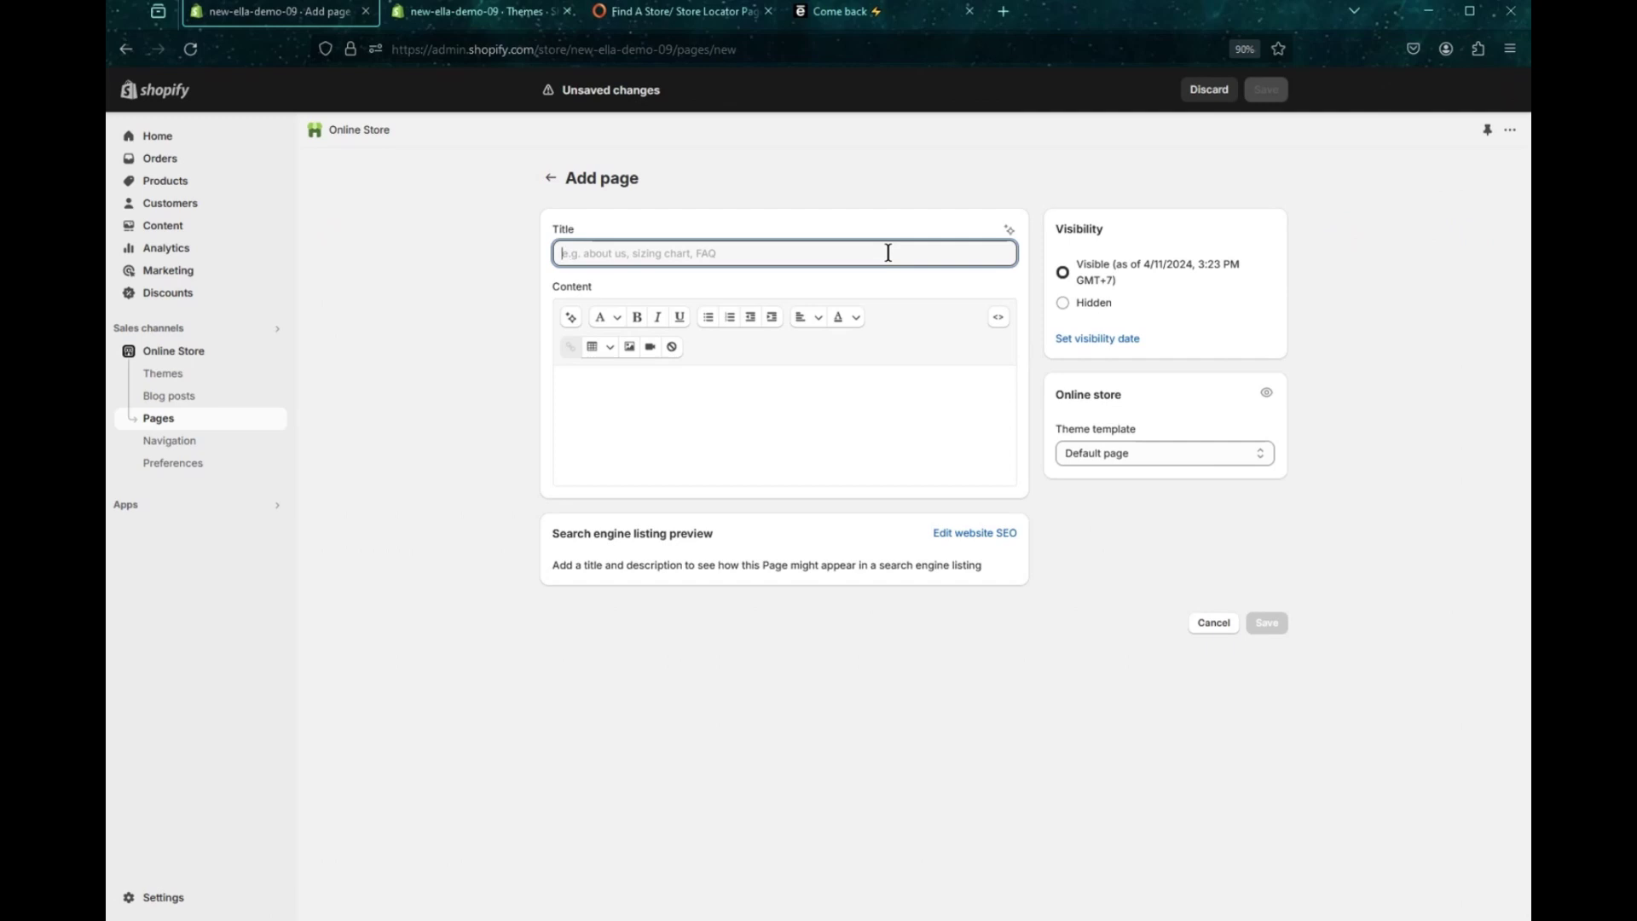
type("Store Lo")
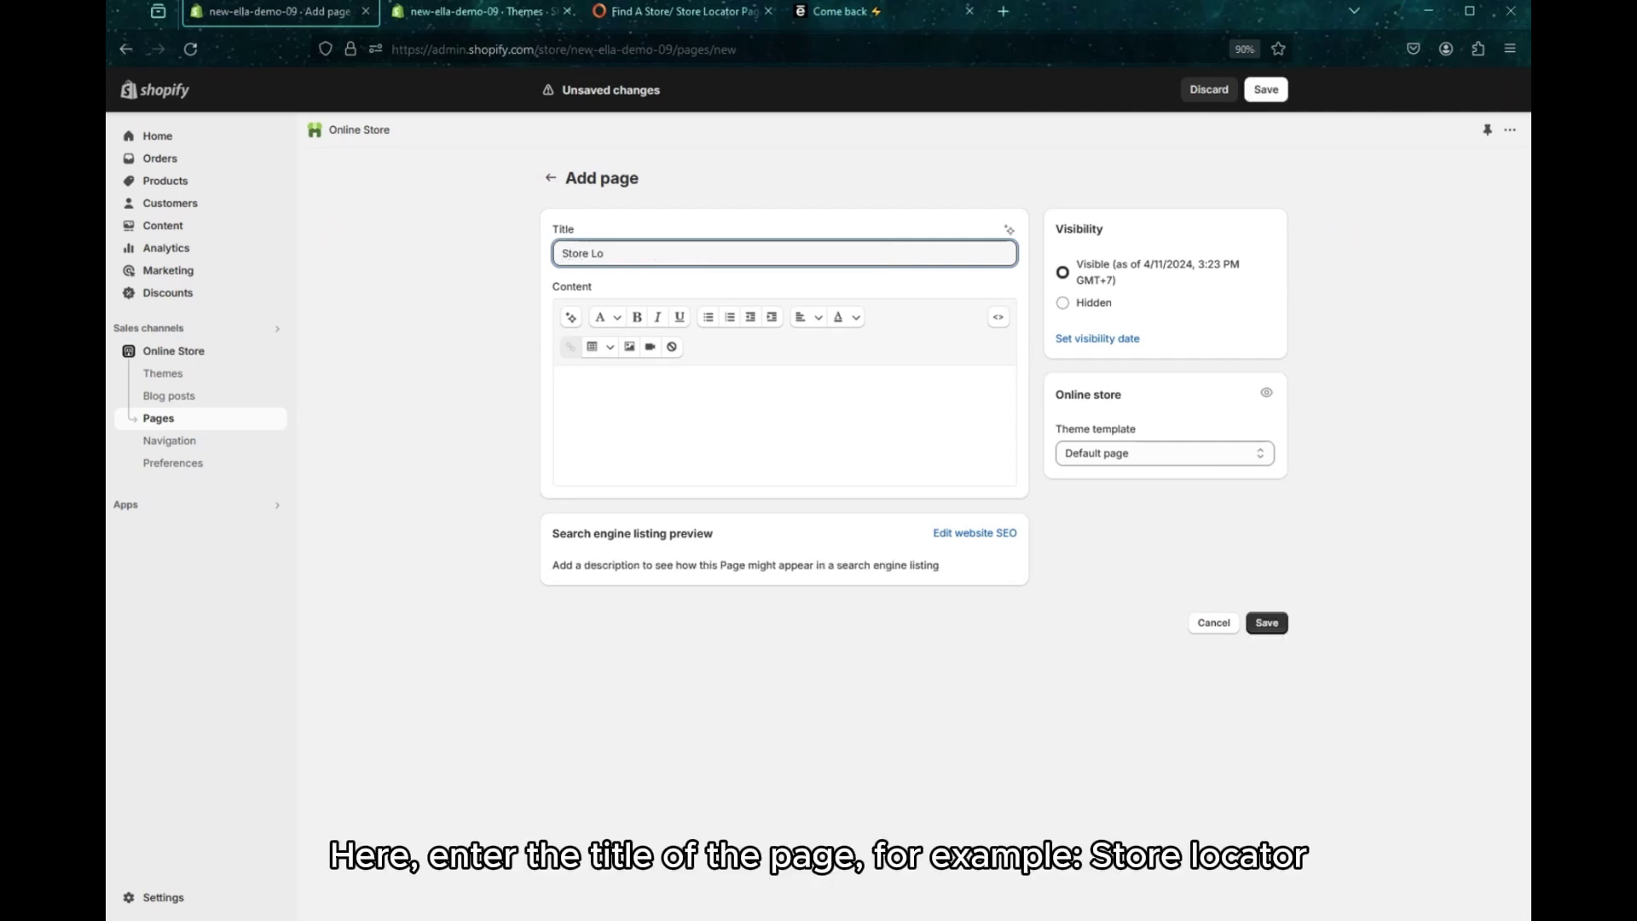
type("cator")
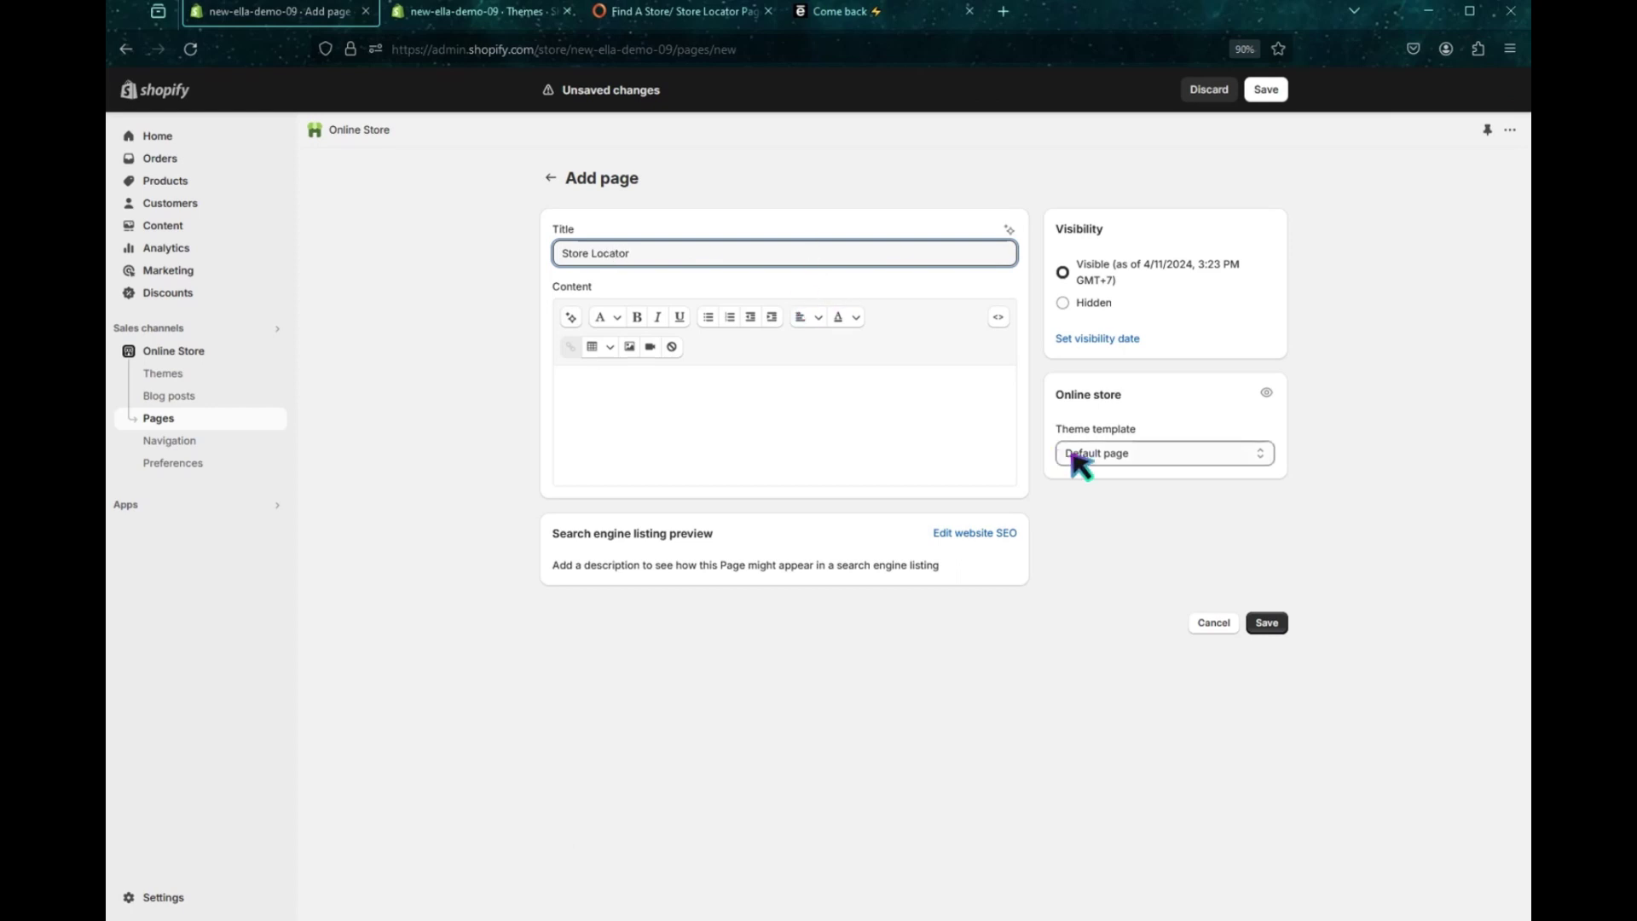
Step: Assign the template-store-locator theme template to the new page and save it
left_click(1156, 453)
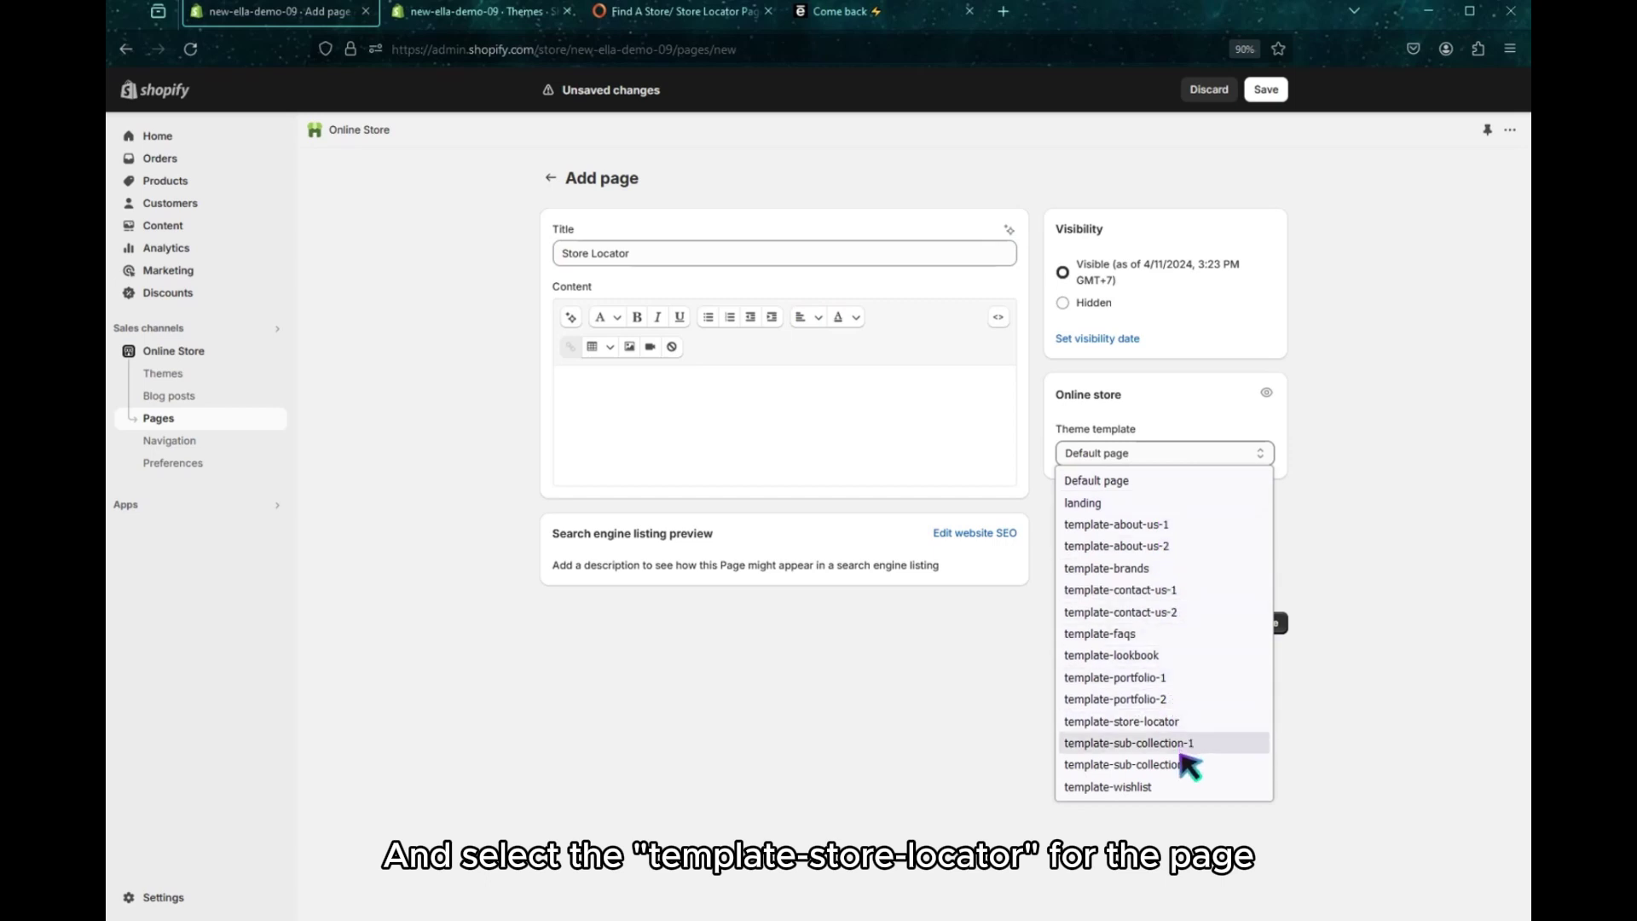
left_click(1208, 724)
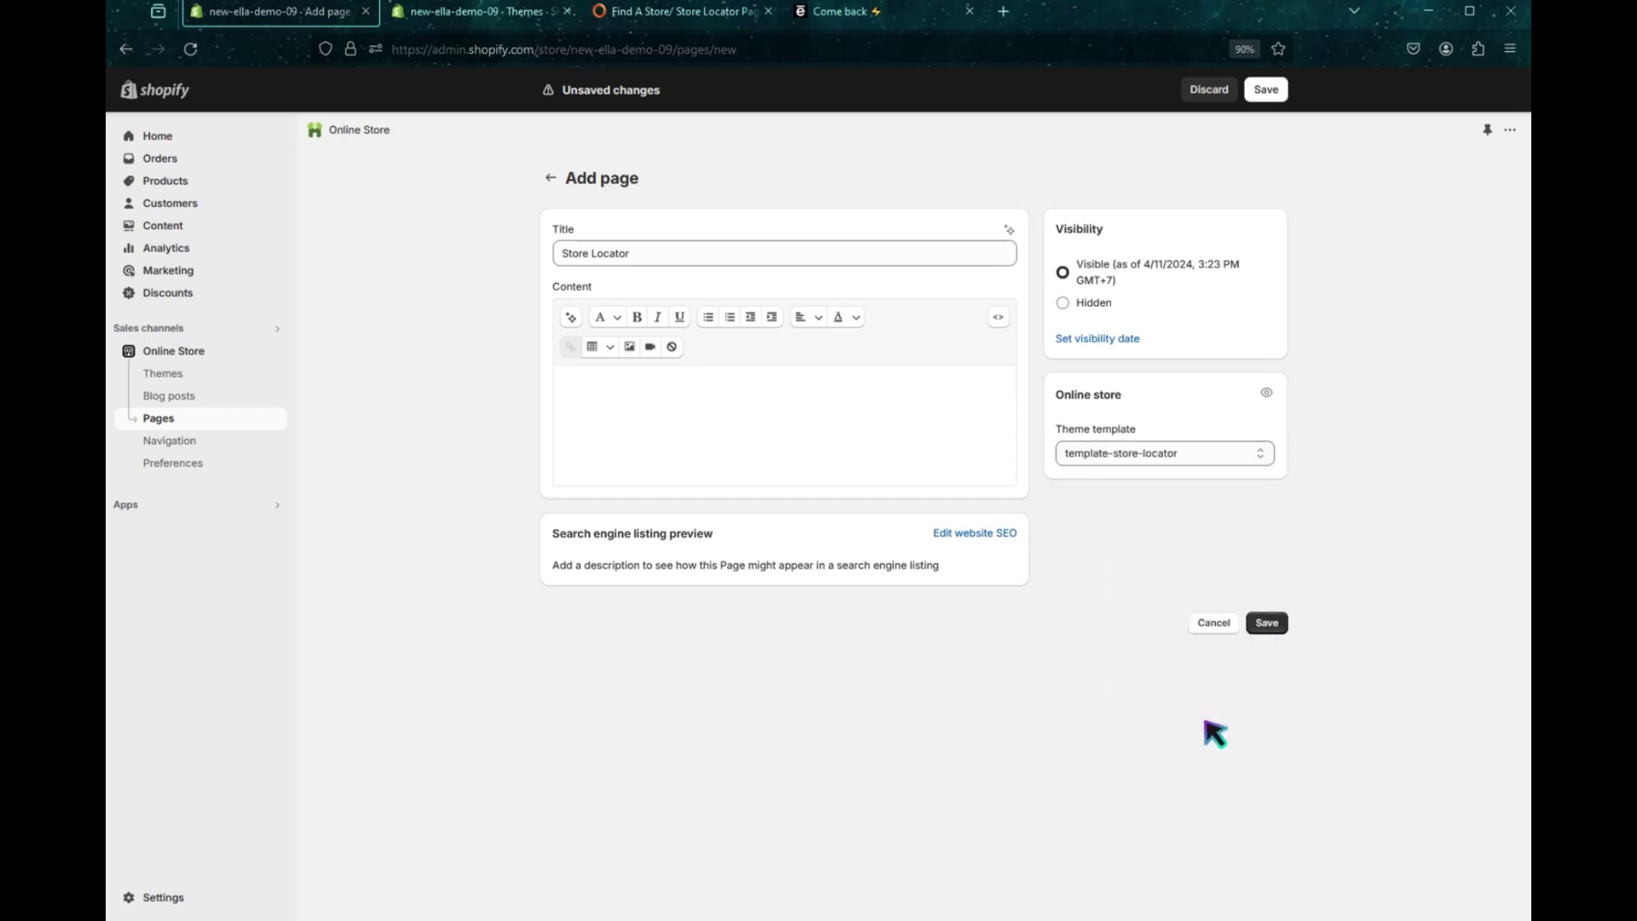
left_click(1278, 628)
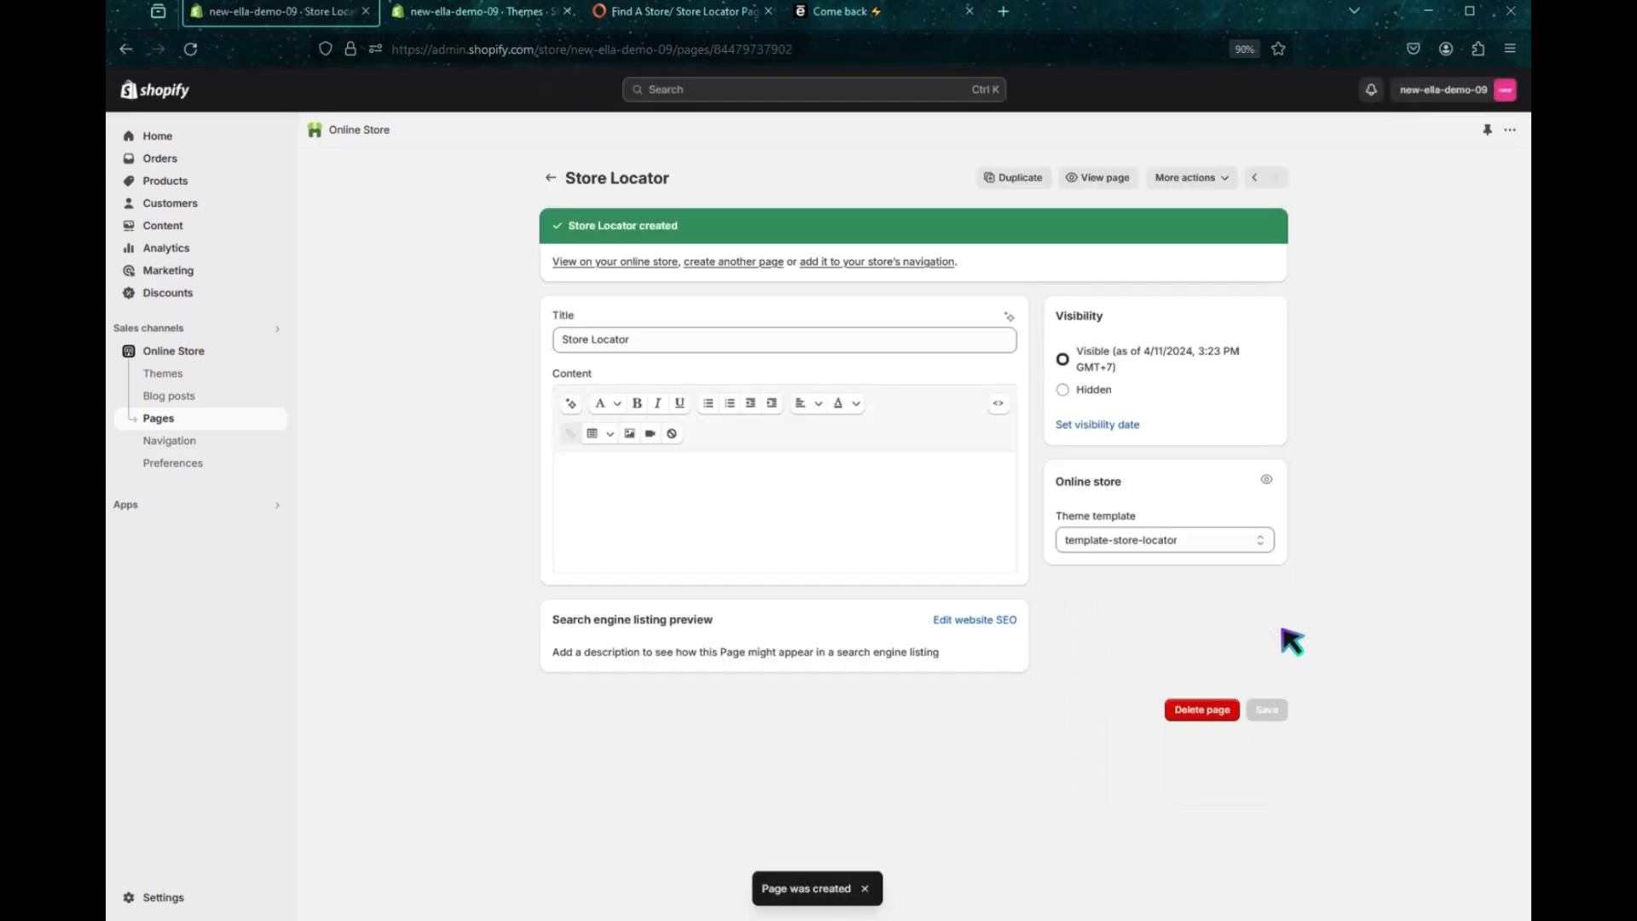
Step: Customize the current theme ella-6-5-5-theme-source and load its template-store-locator page template
left_click(463, 19)
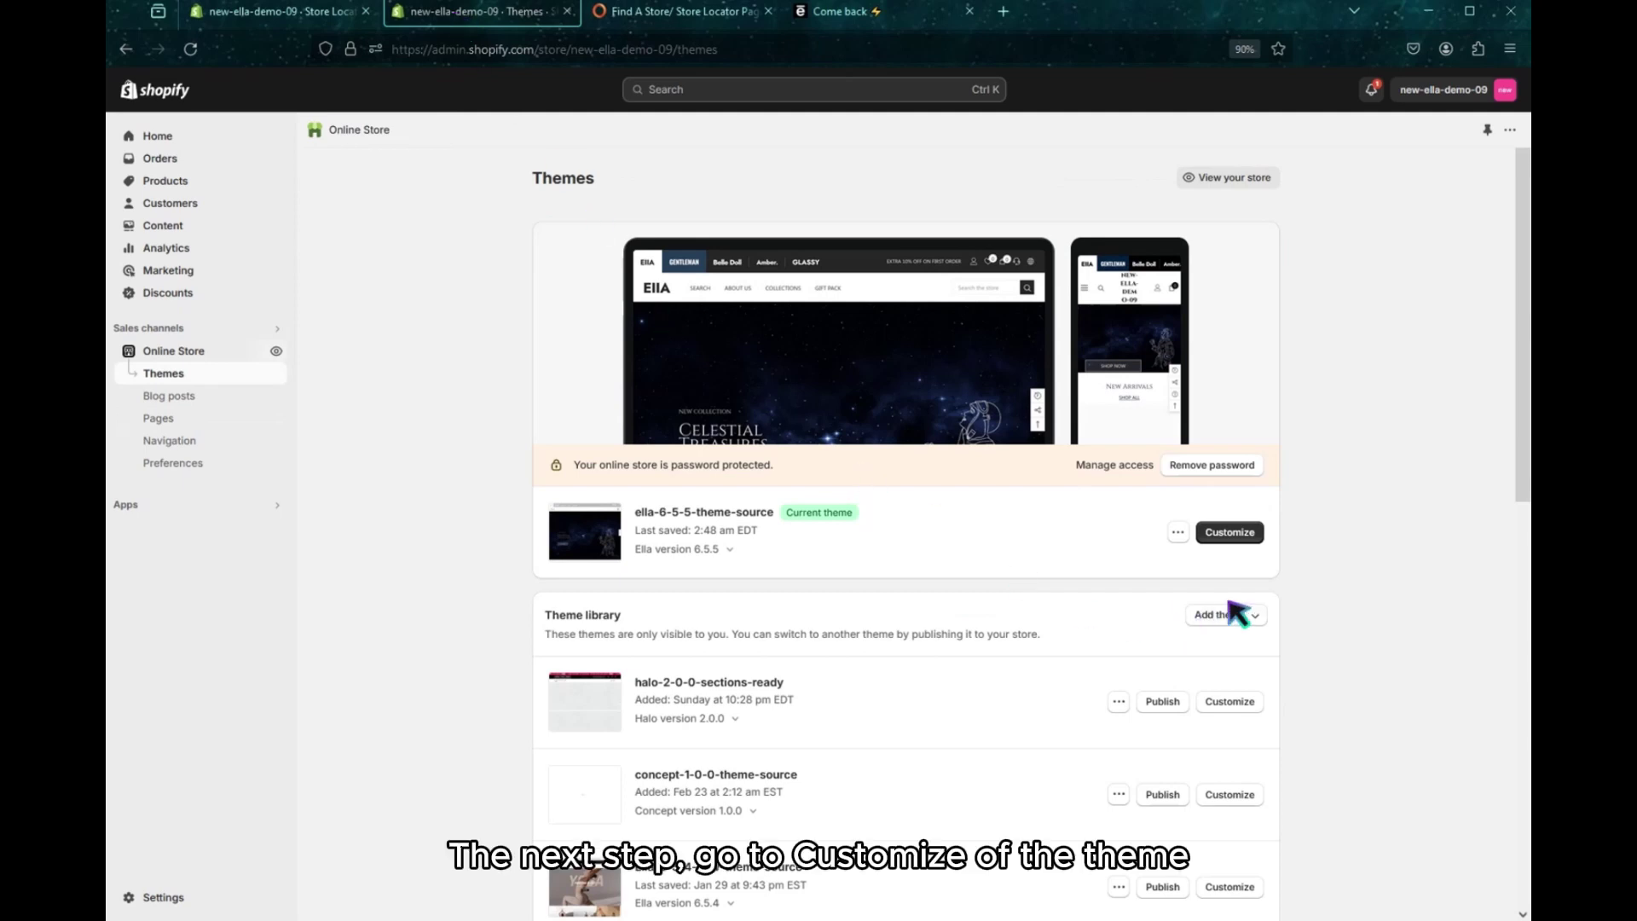
left_click(1230, 539)
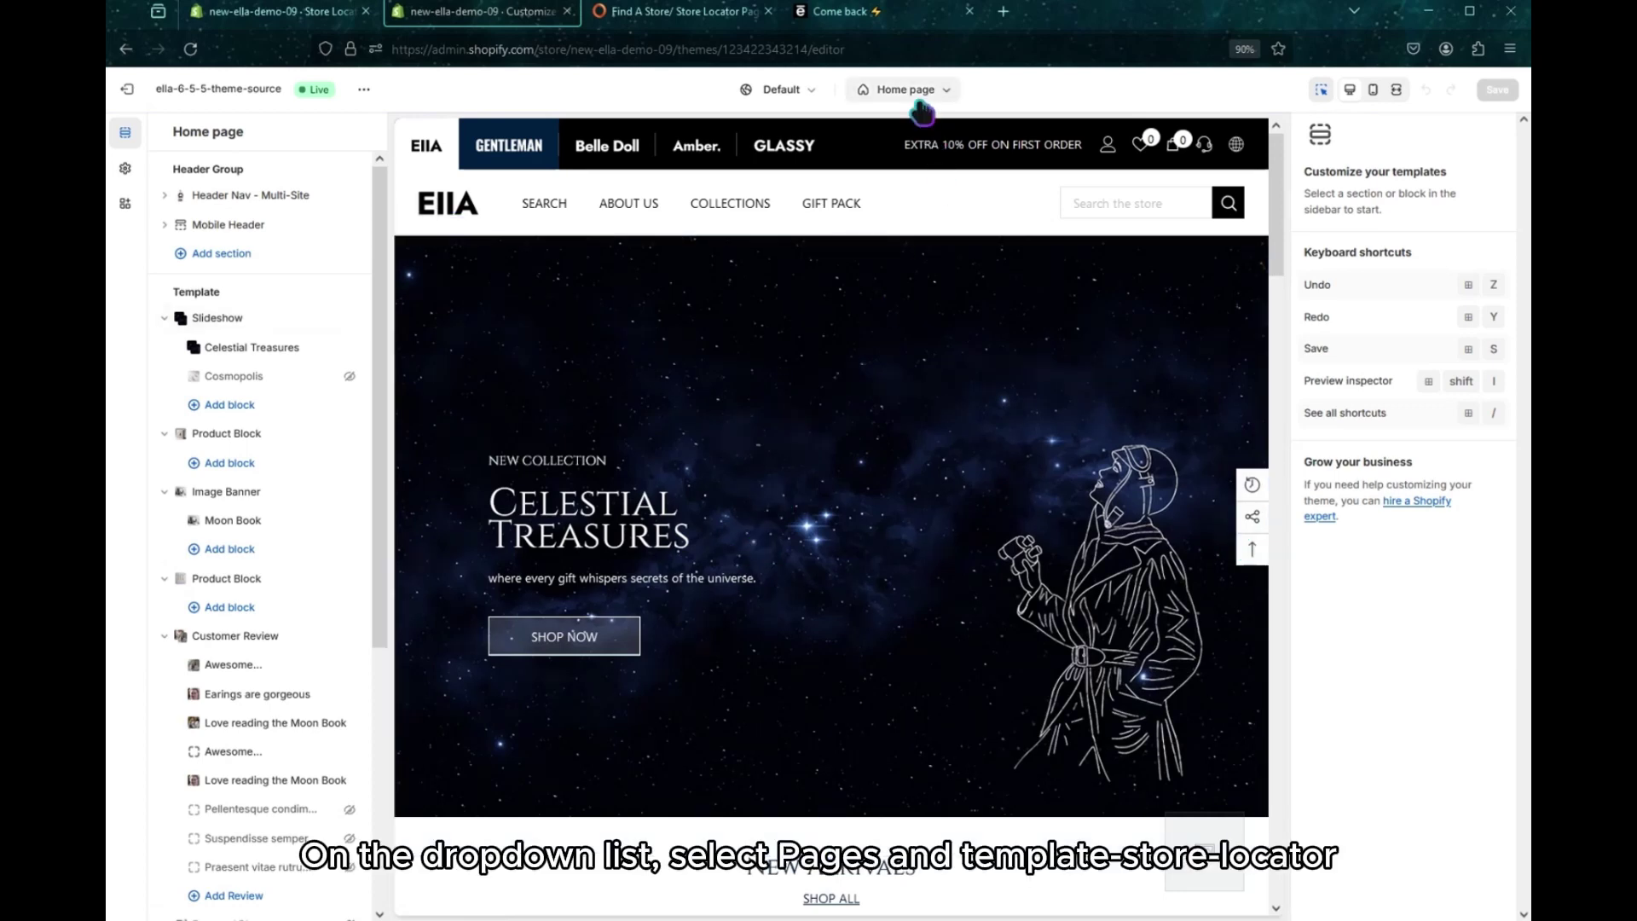
left_click(918, 95)
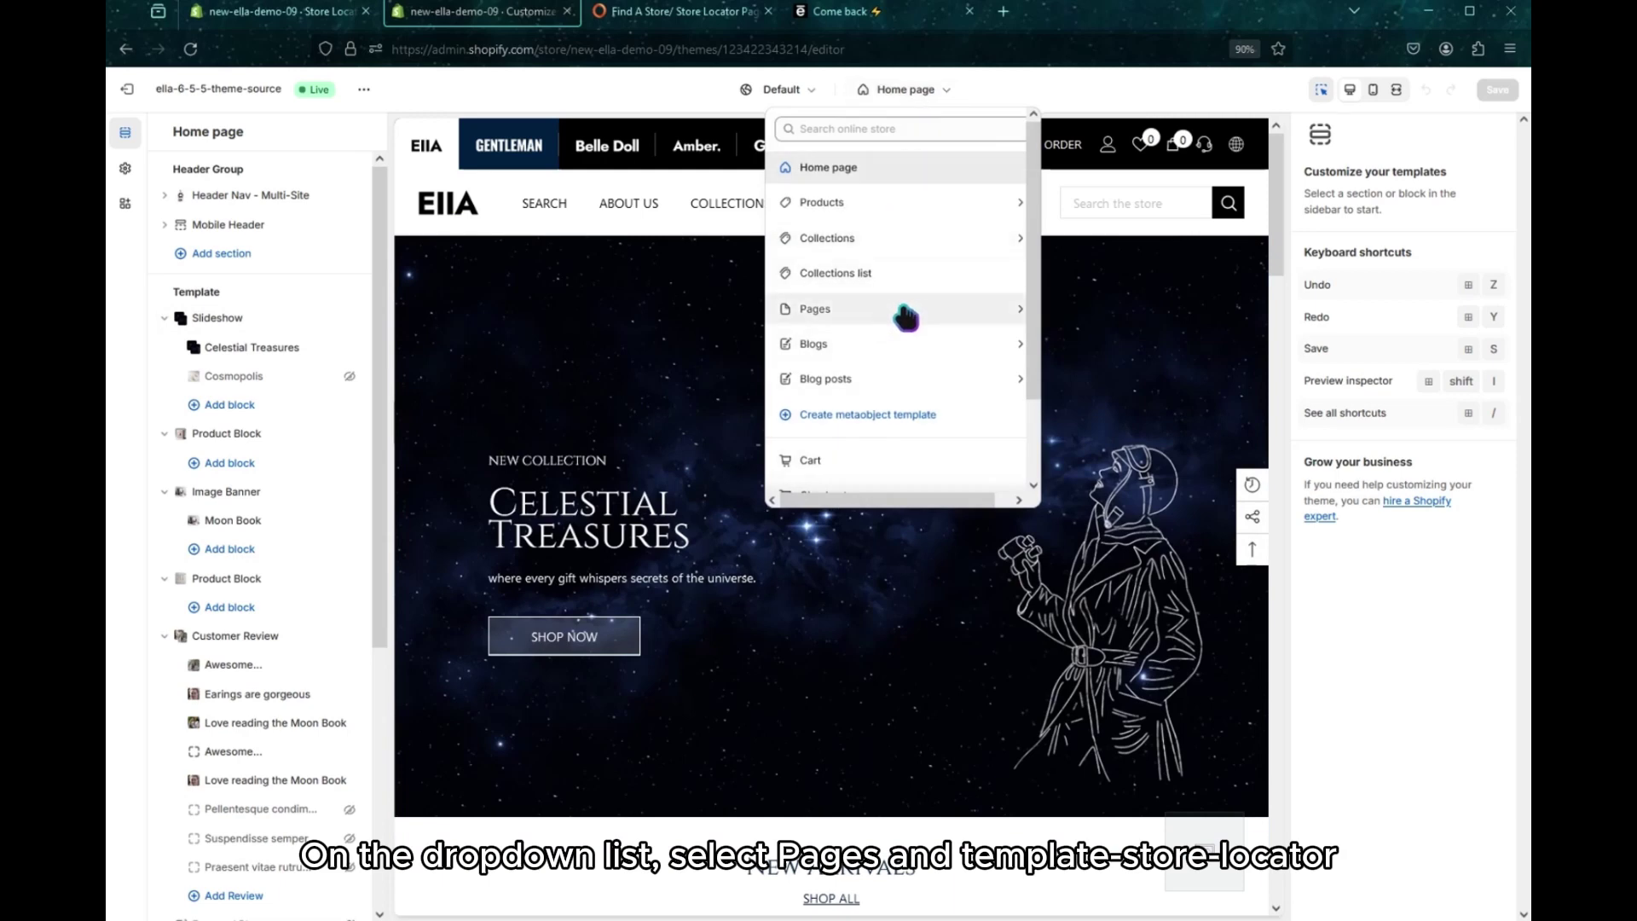
left_click(896, 315)
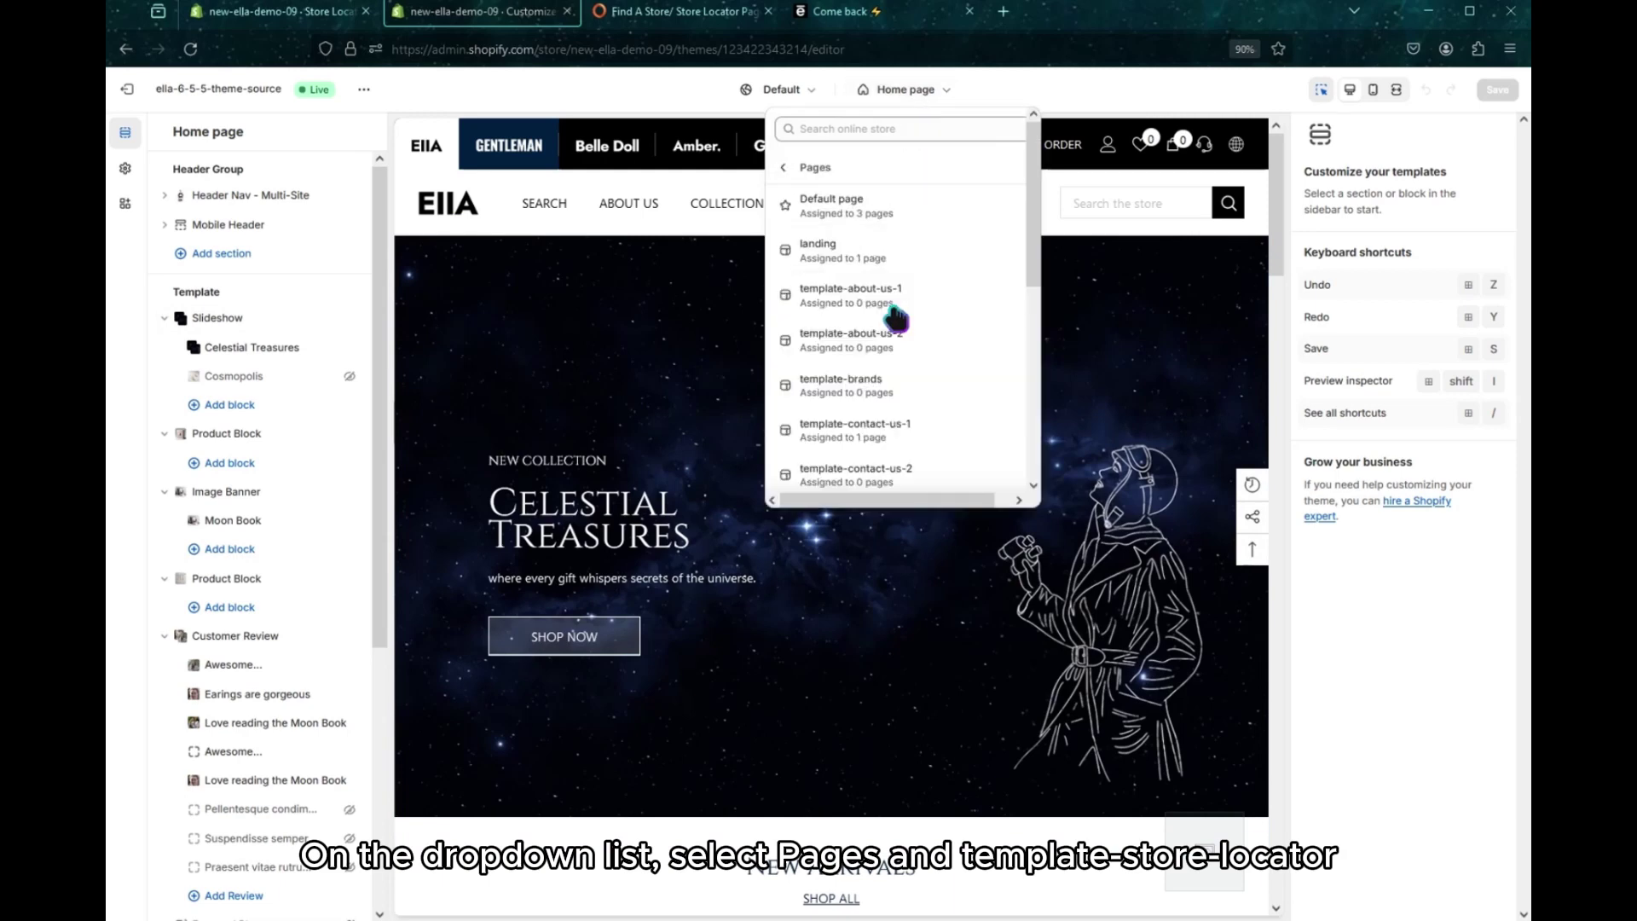
scroll(960, 391, "down", 4)
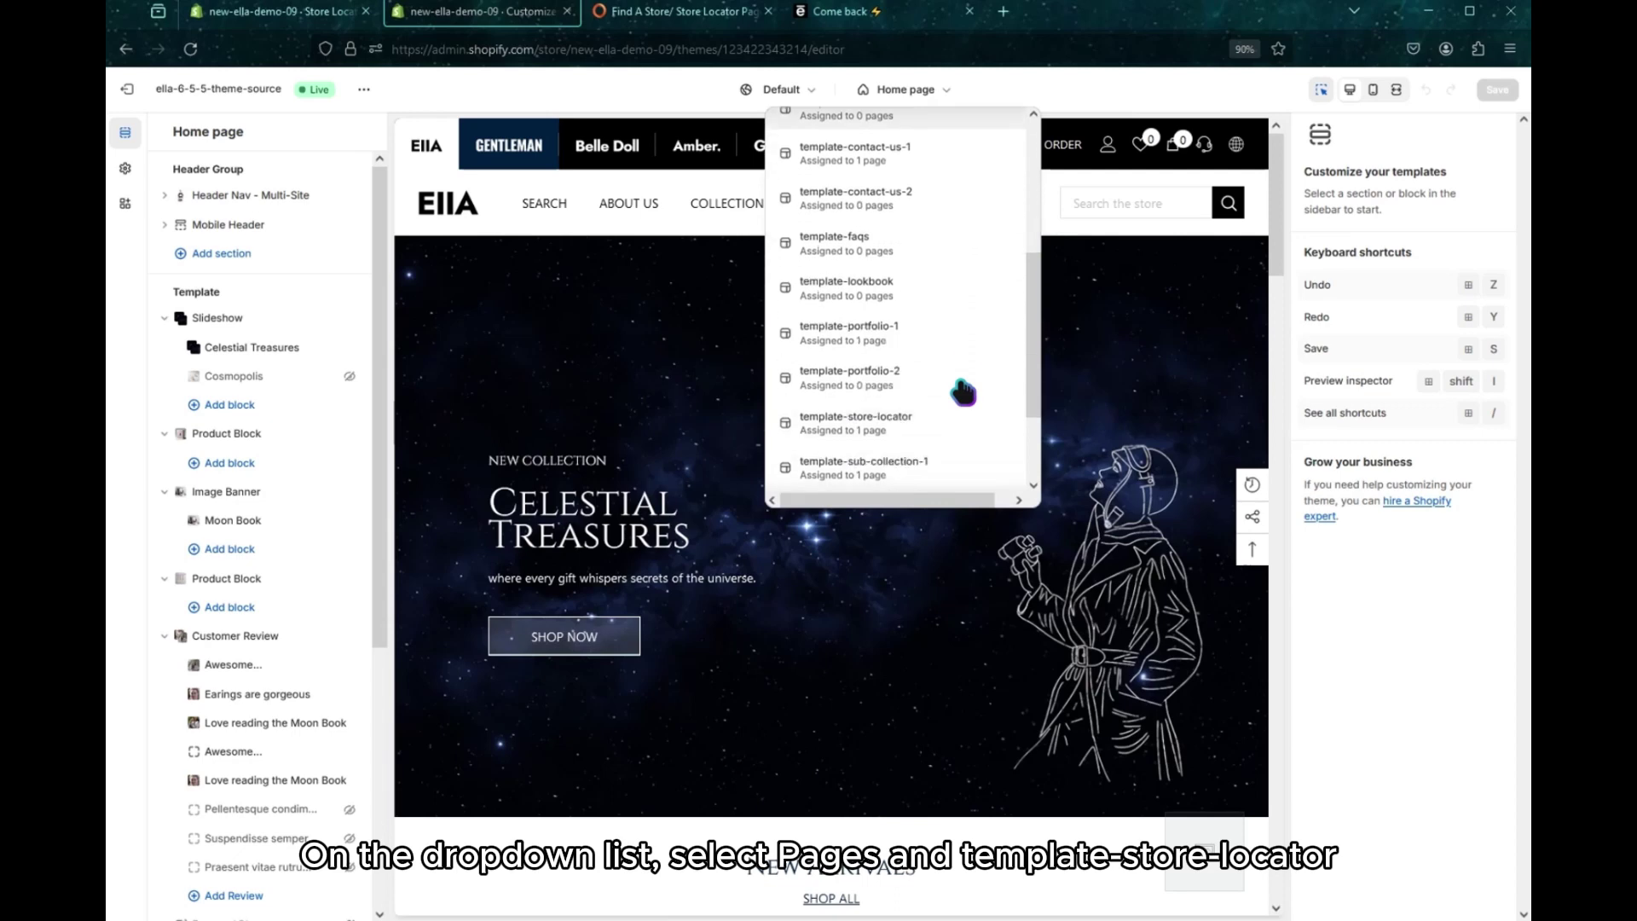
scroll(968, 388, "down", 1)
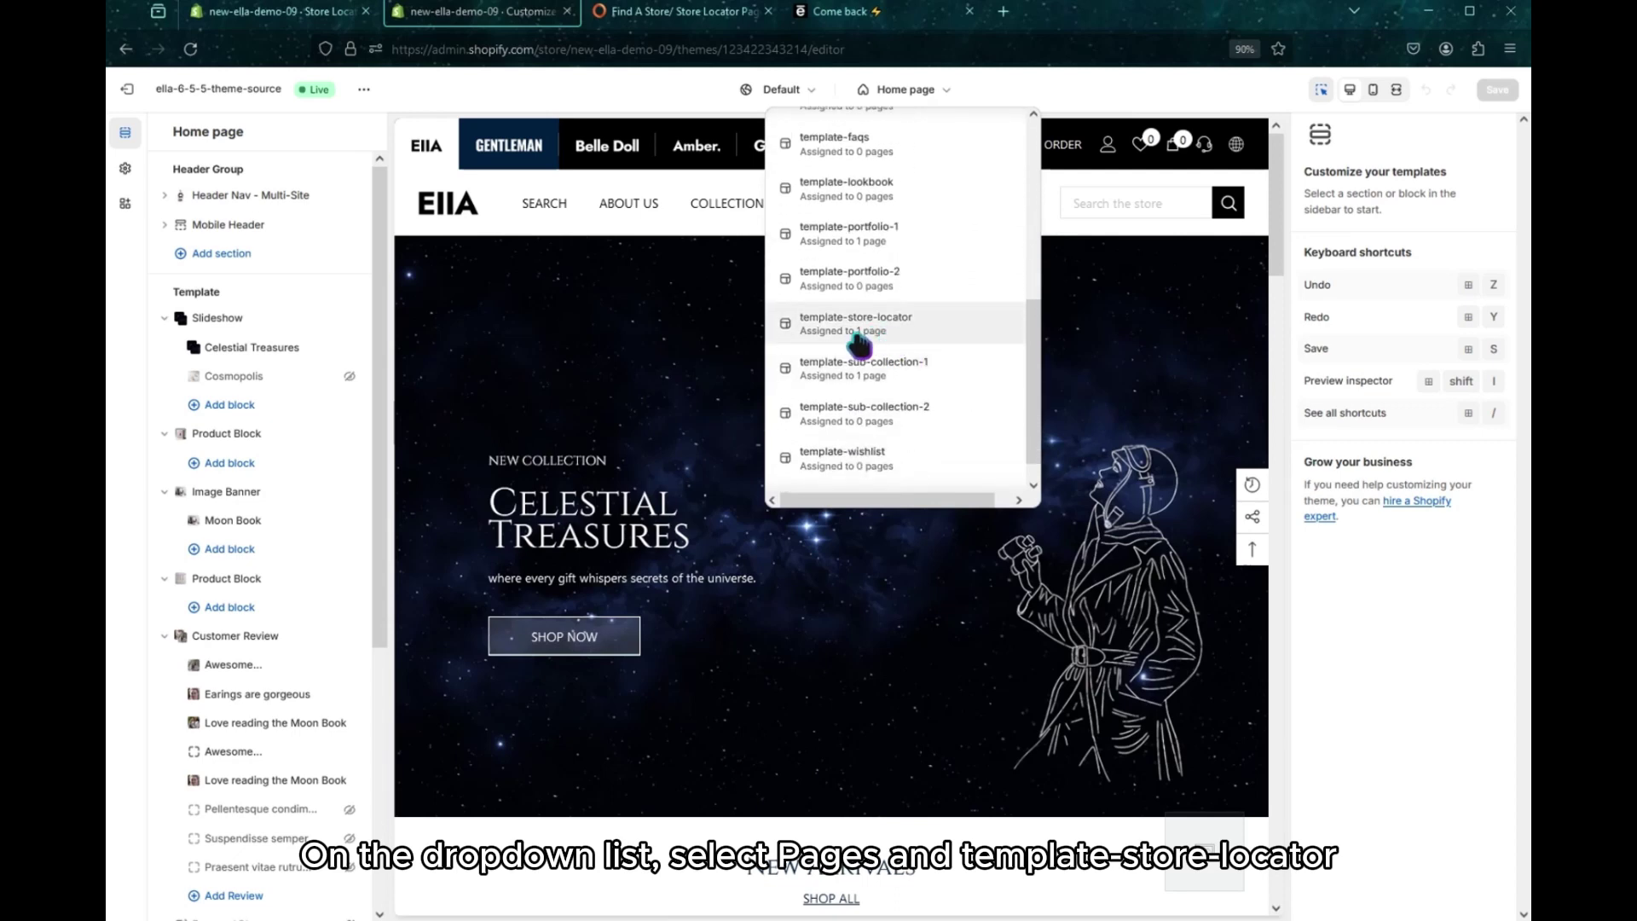
left_click(911, 333)
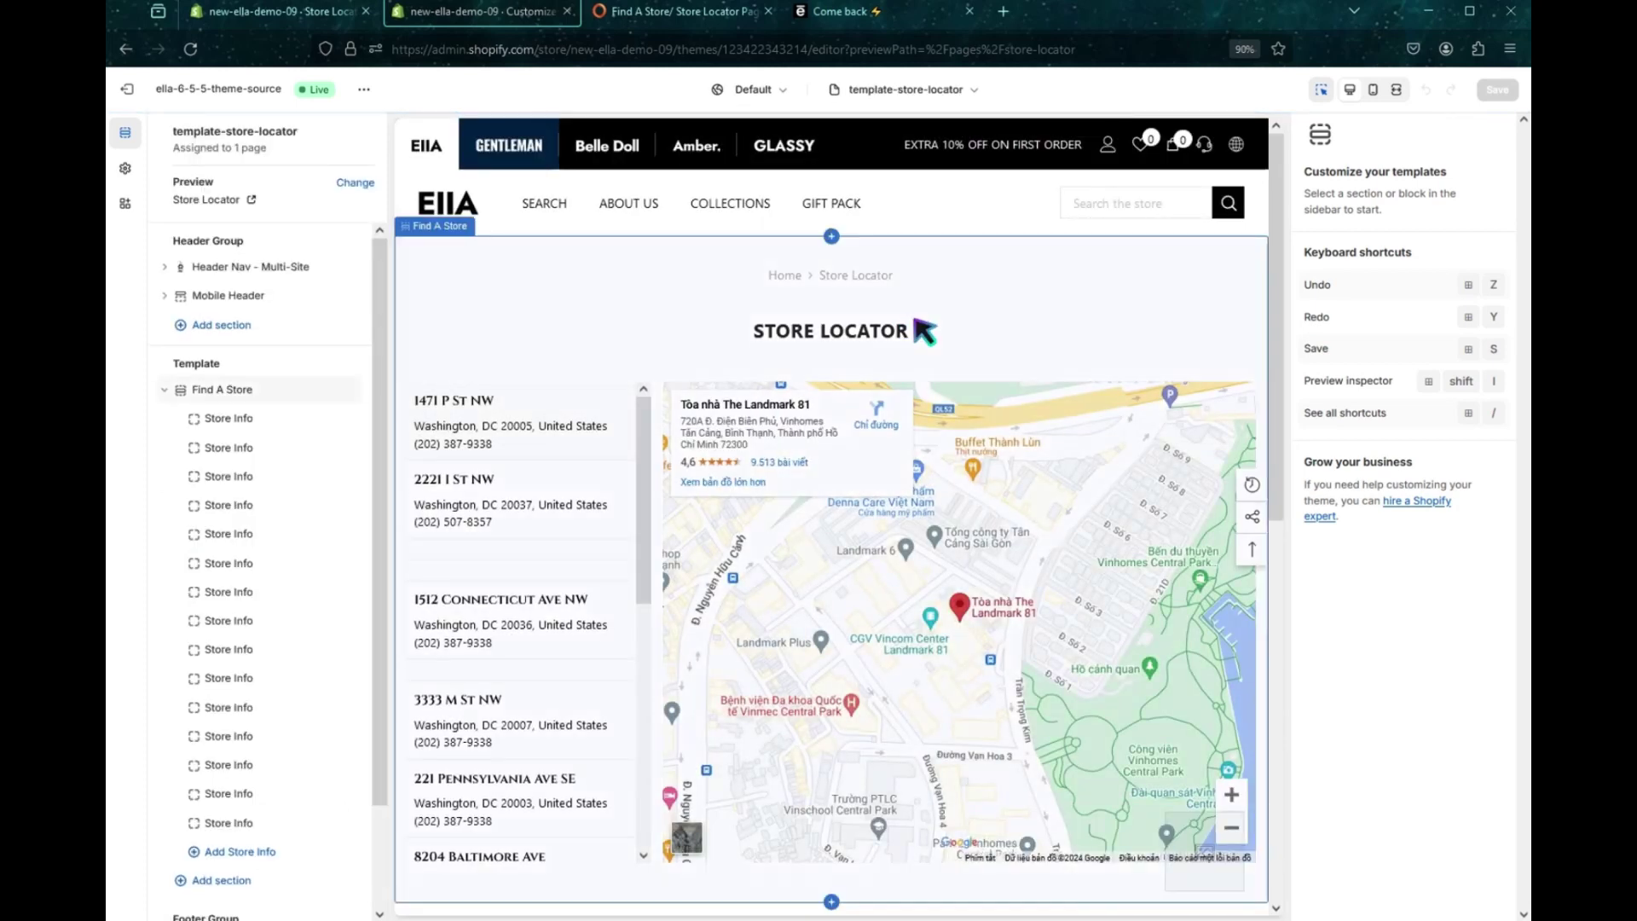
Step: Look over the Store Locator preview and turn off the preview inspector
scroll(263, 515, "down", 2)
scroll(260, 614, "up", 1)
scroll(260, 614, "up", 1)
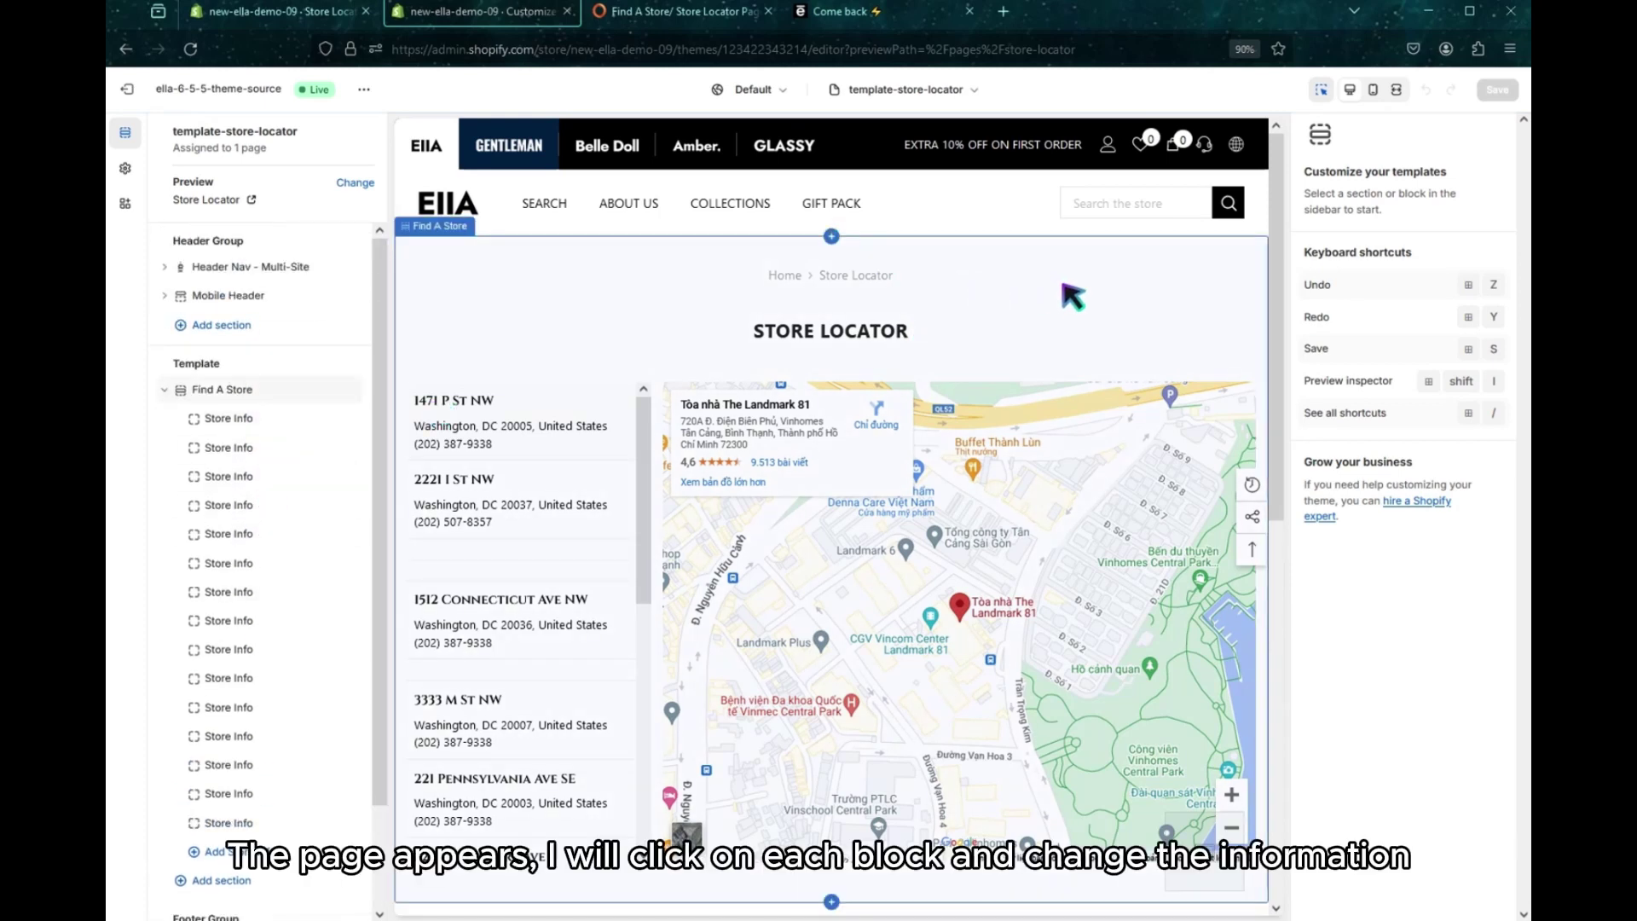
left_click(1321, 89)
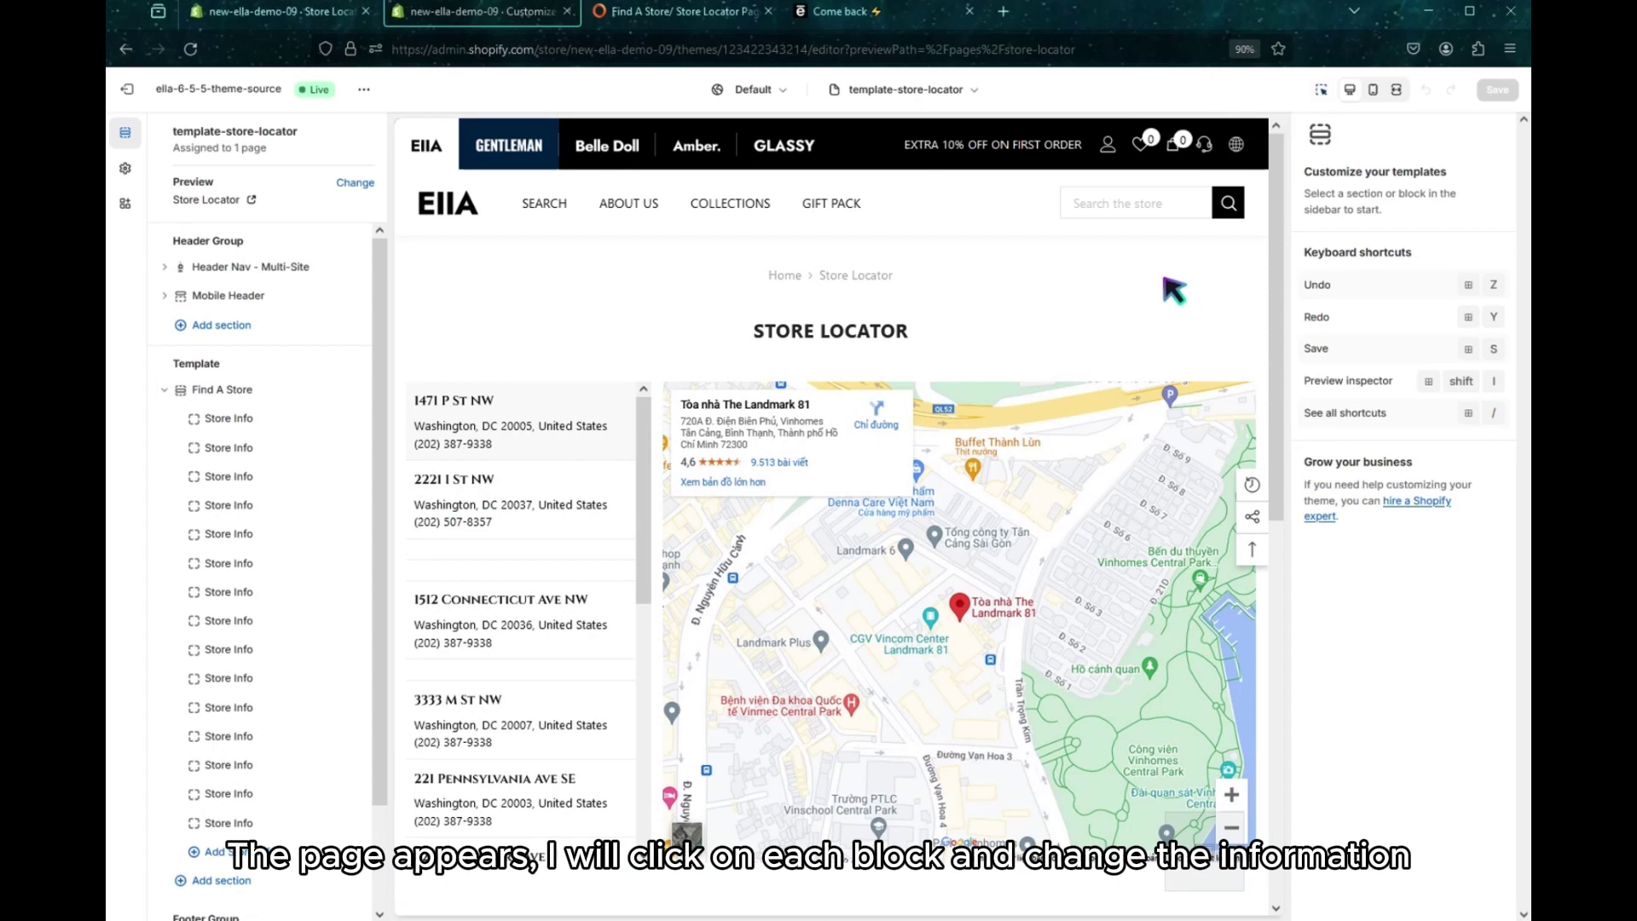
Step: In the first Store Info block, replace the address with the new store's and fill in its cross street
left_click(241, 426)
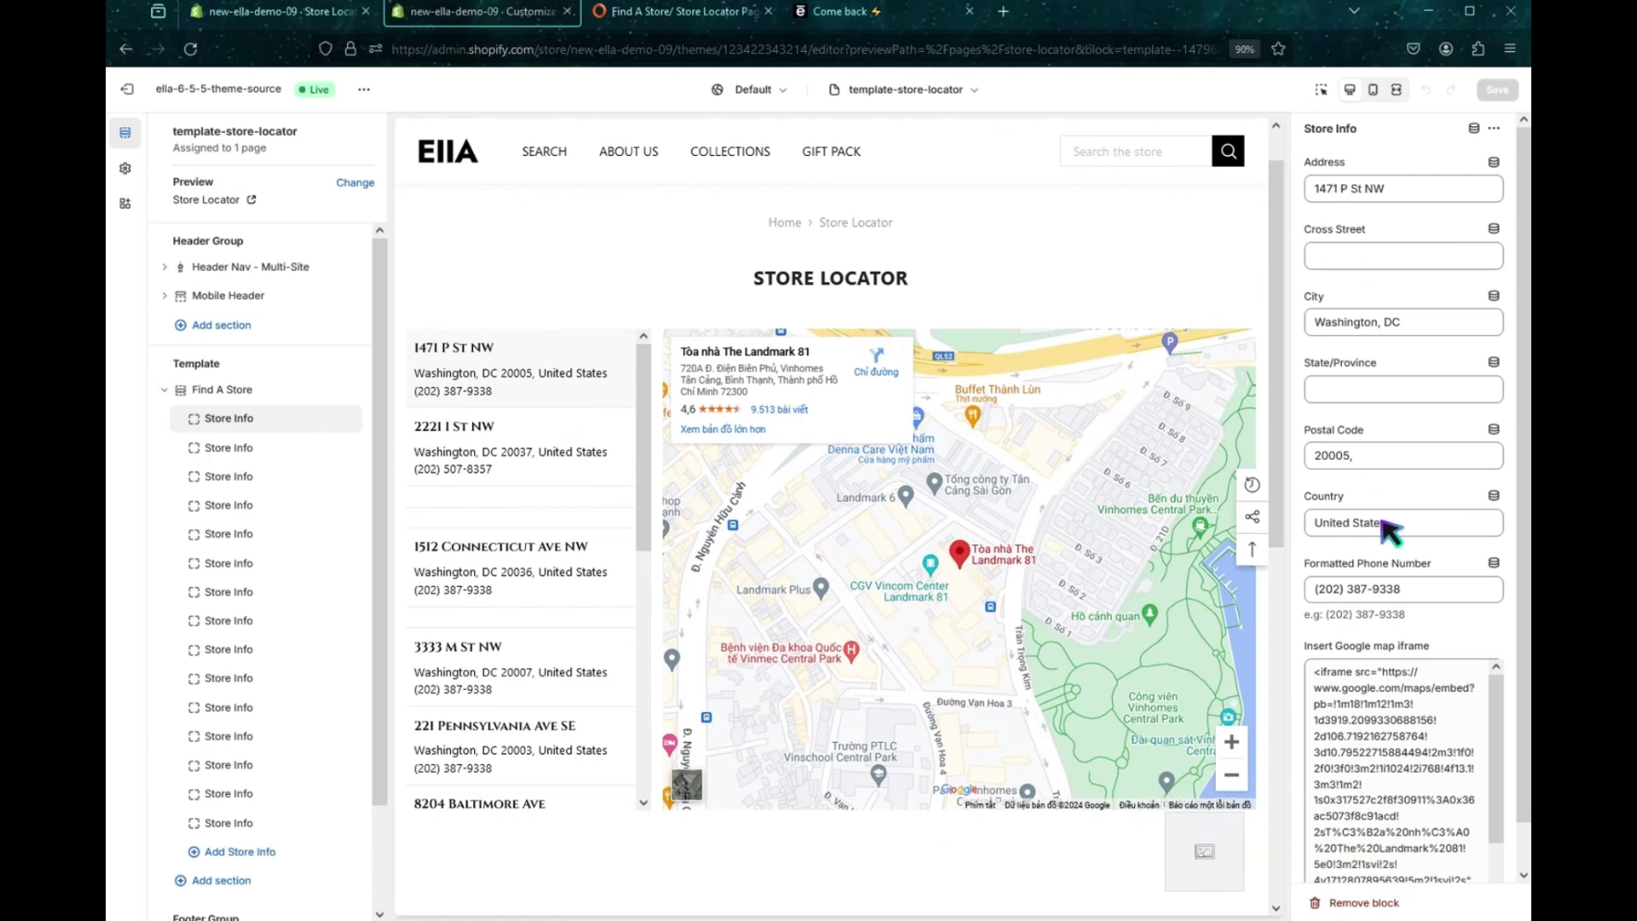
left_click(1418, 194)
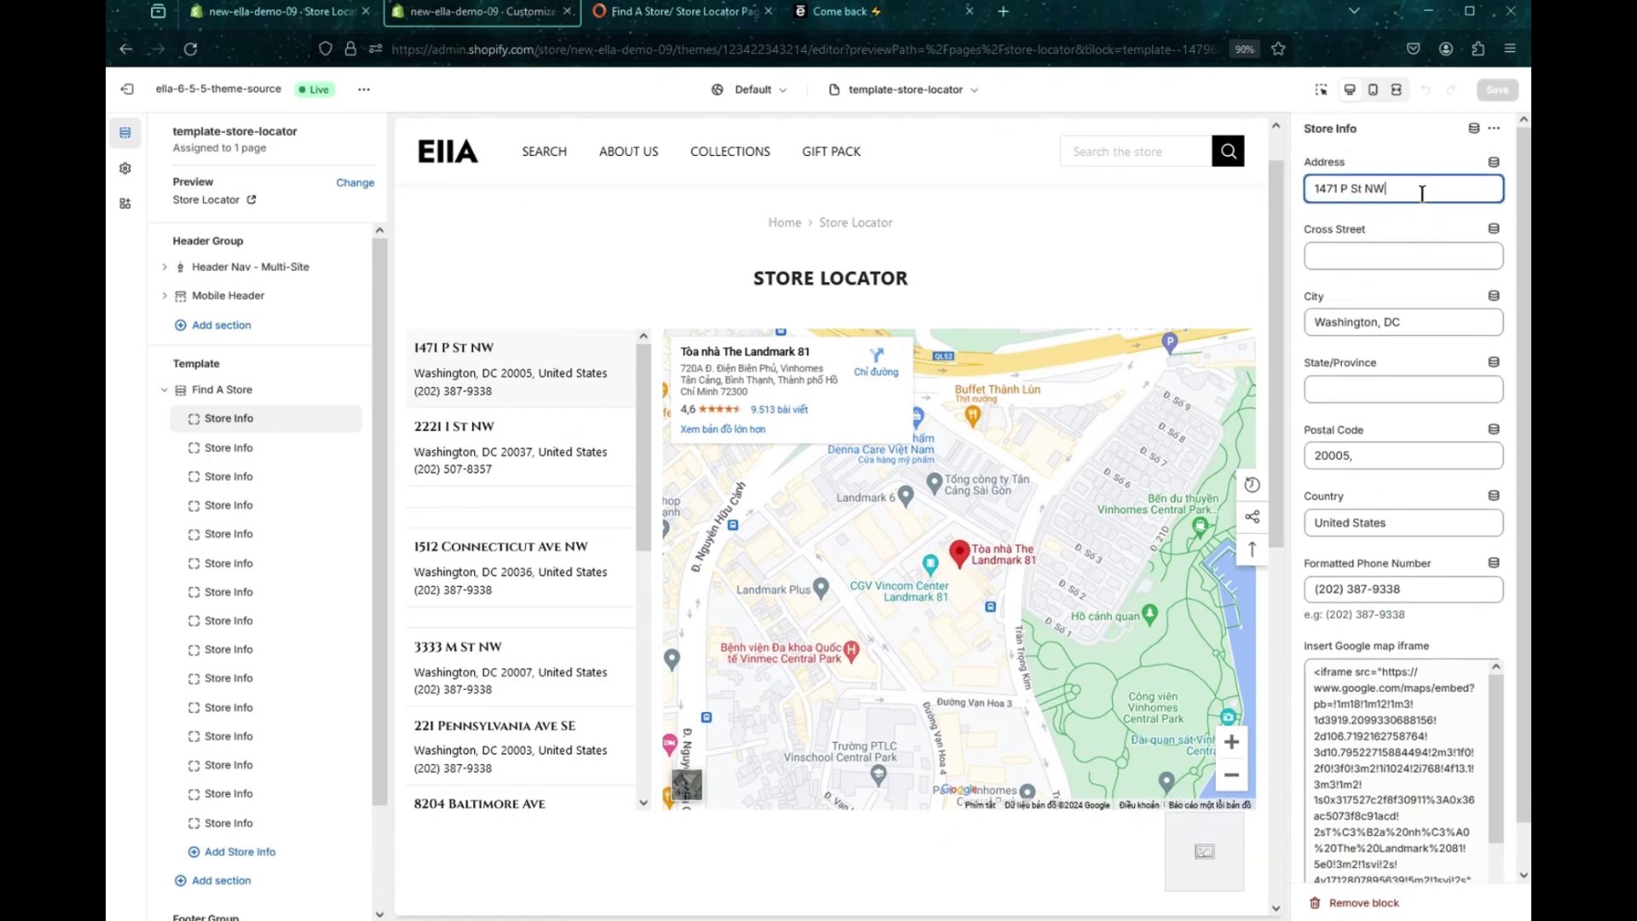
key("ctrl+a")
type("2")
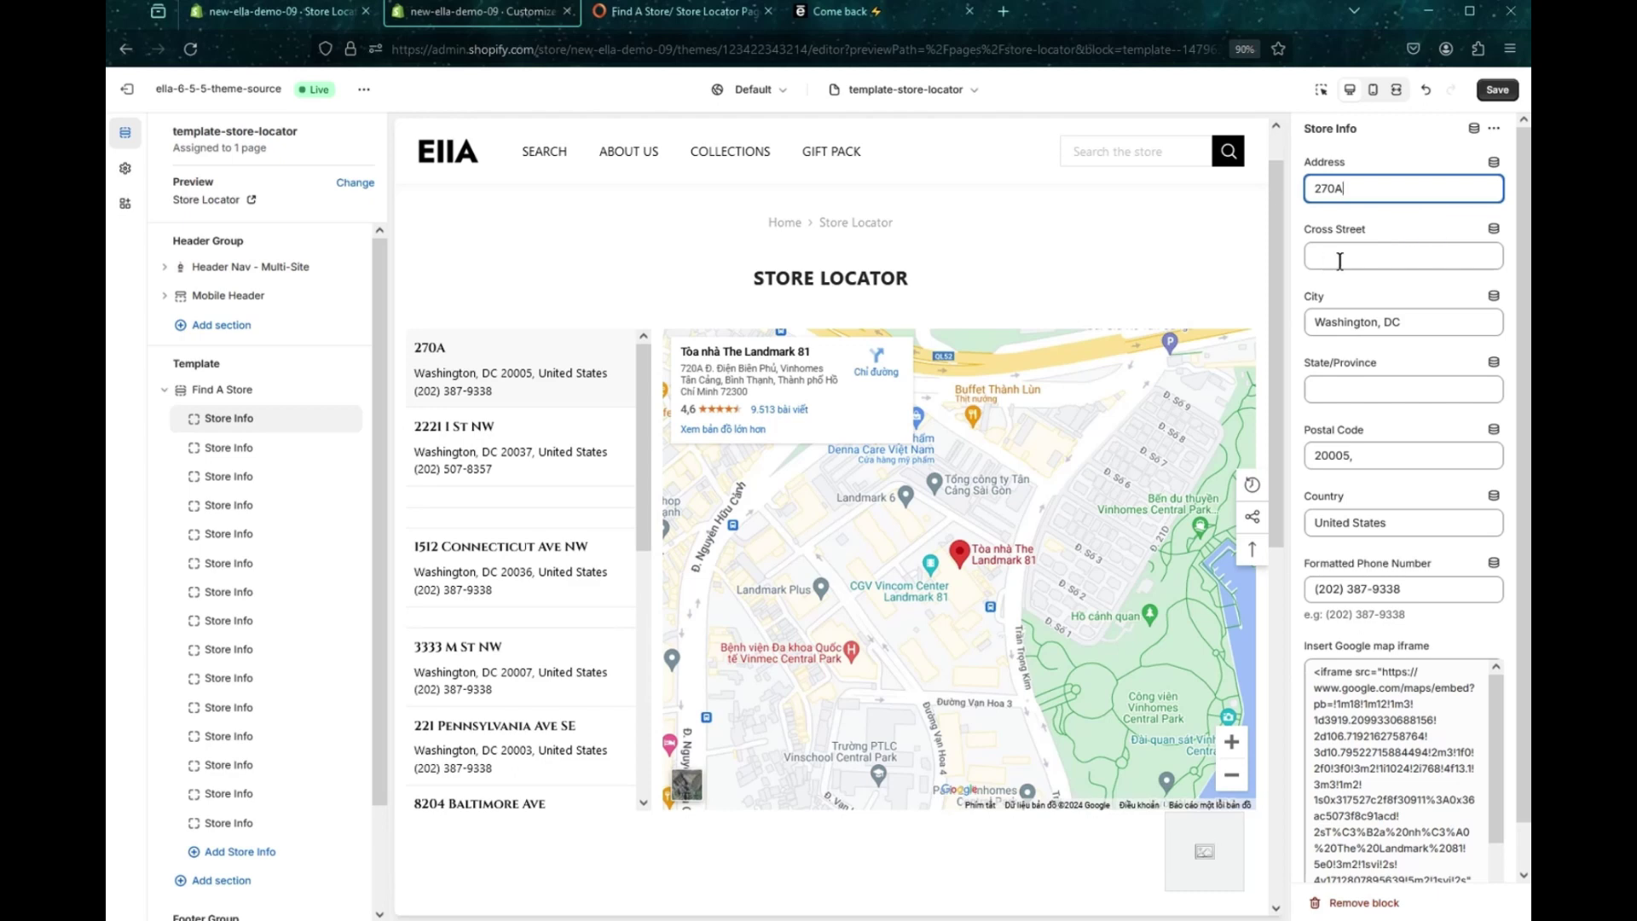
left_click(1391, 255)
type("Dien")
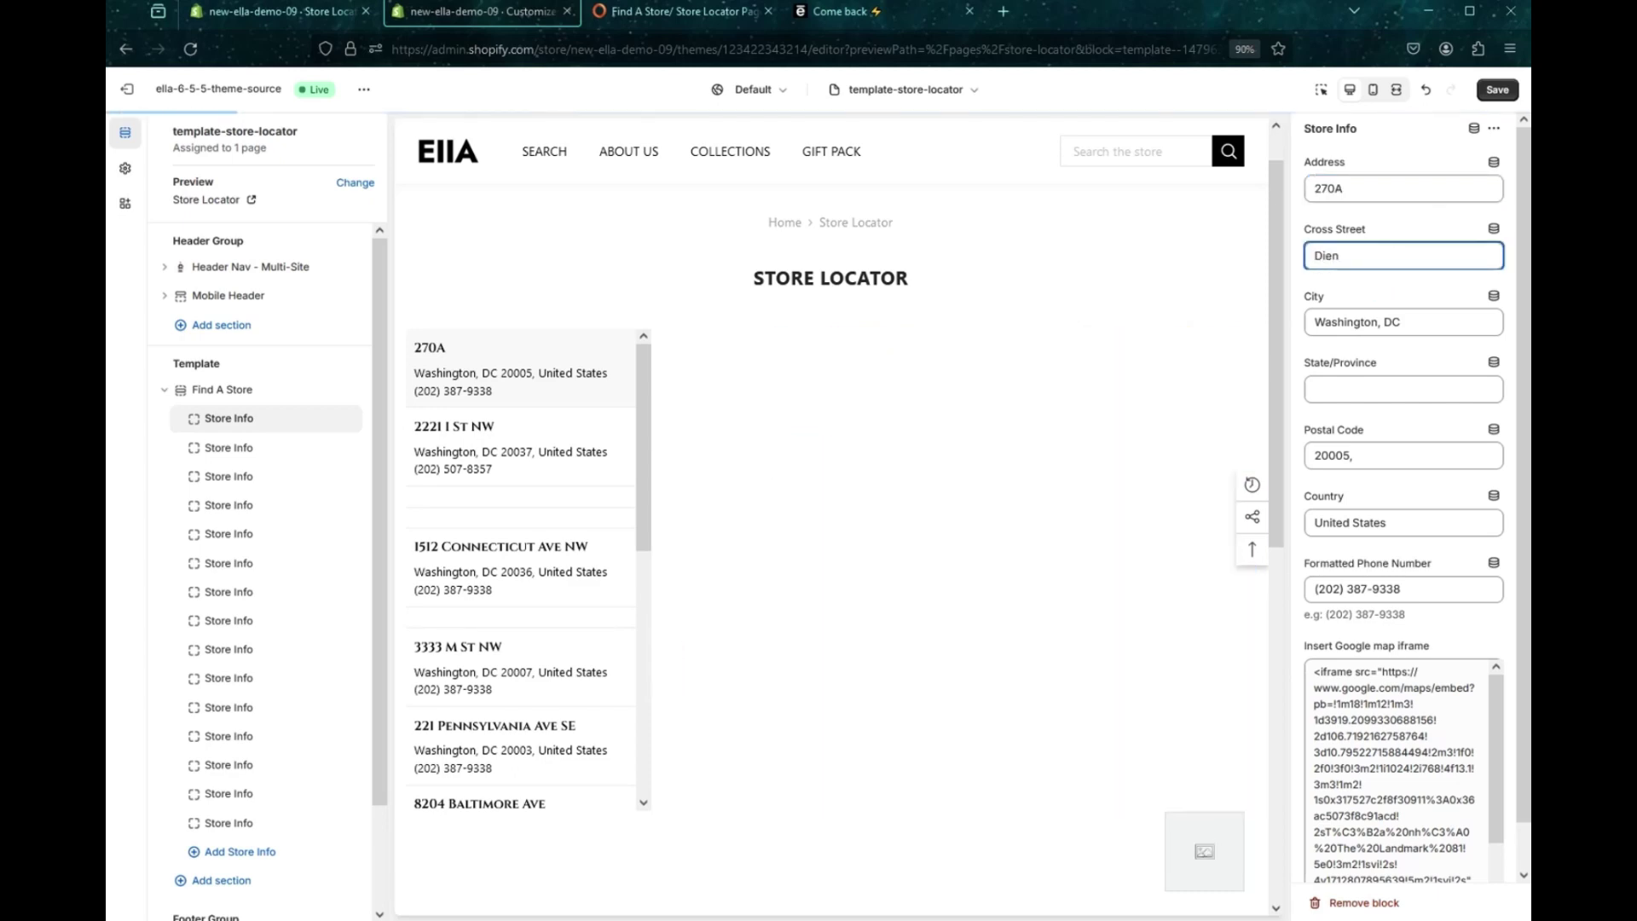
type(" Bien Phu")
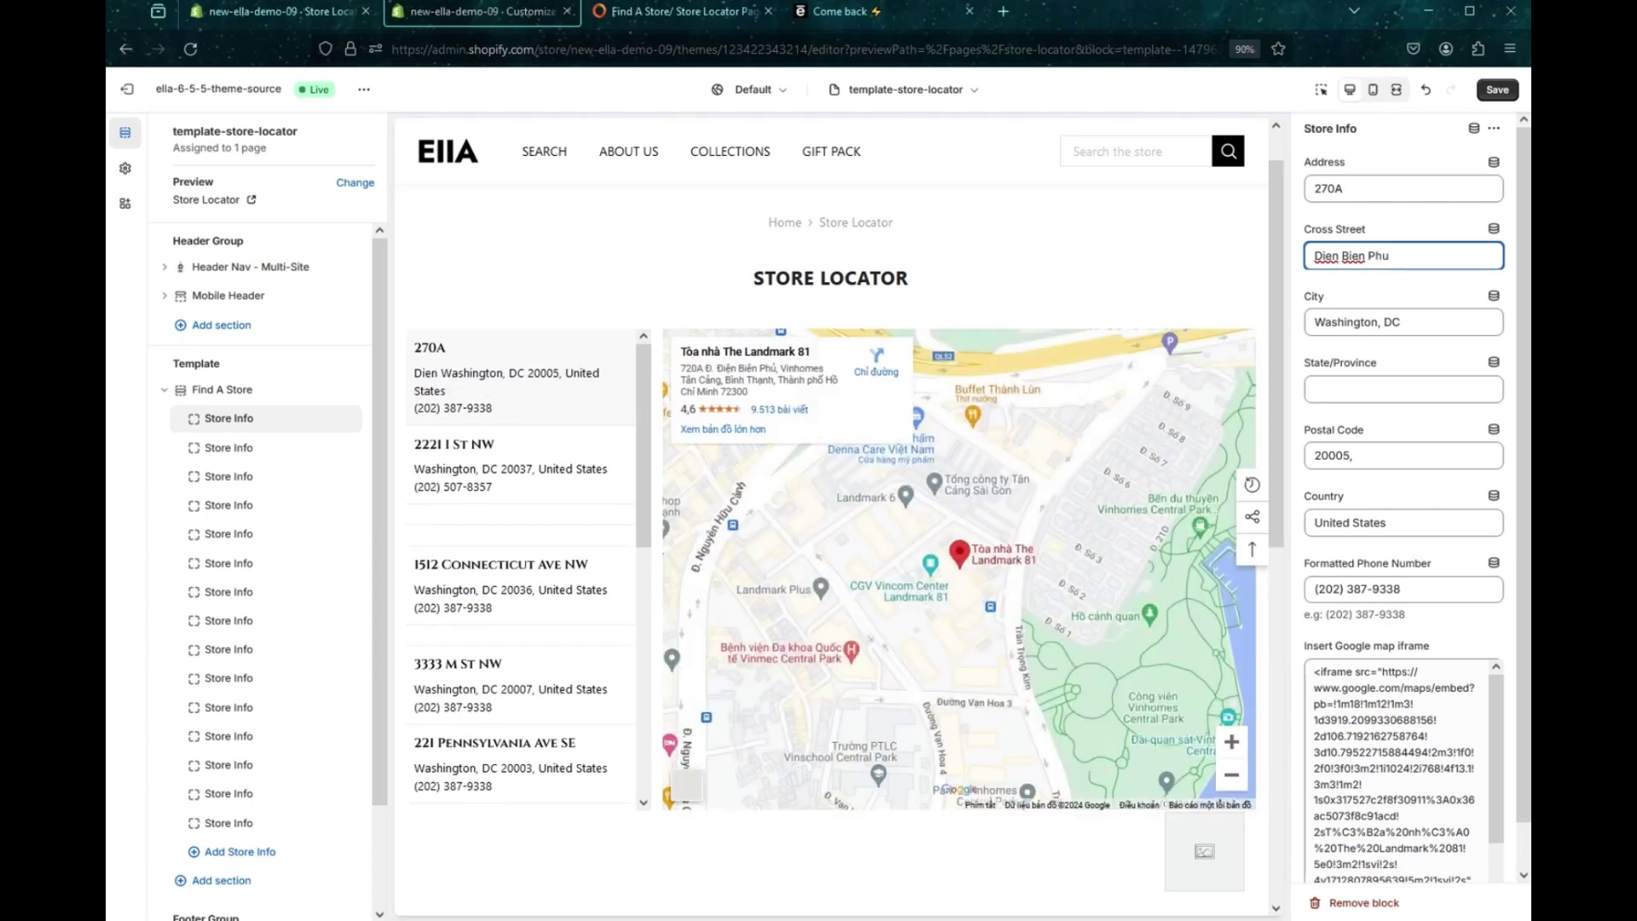
Step: In the first Store Info block, set the city to Ho Chi Minh and the country to Viet Nam
triple_click(1441, 324)
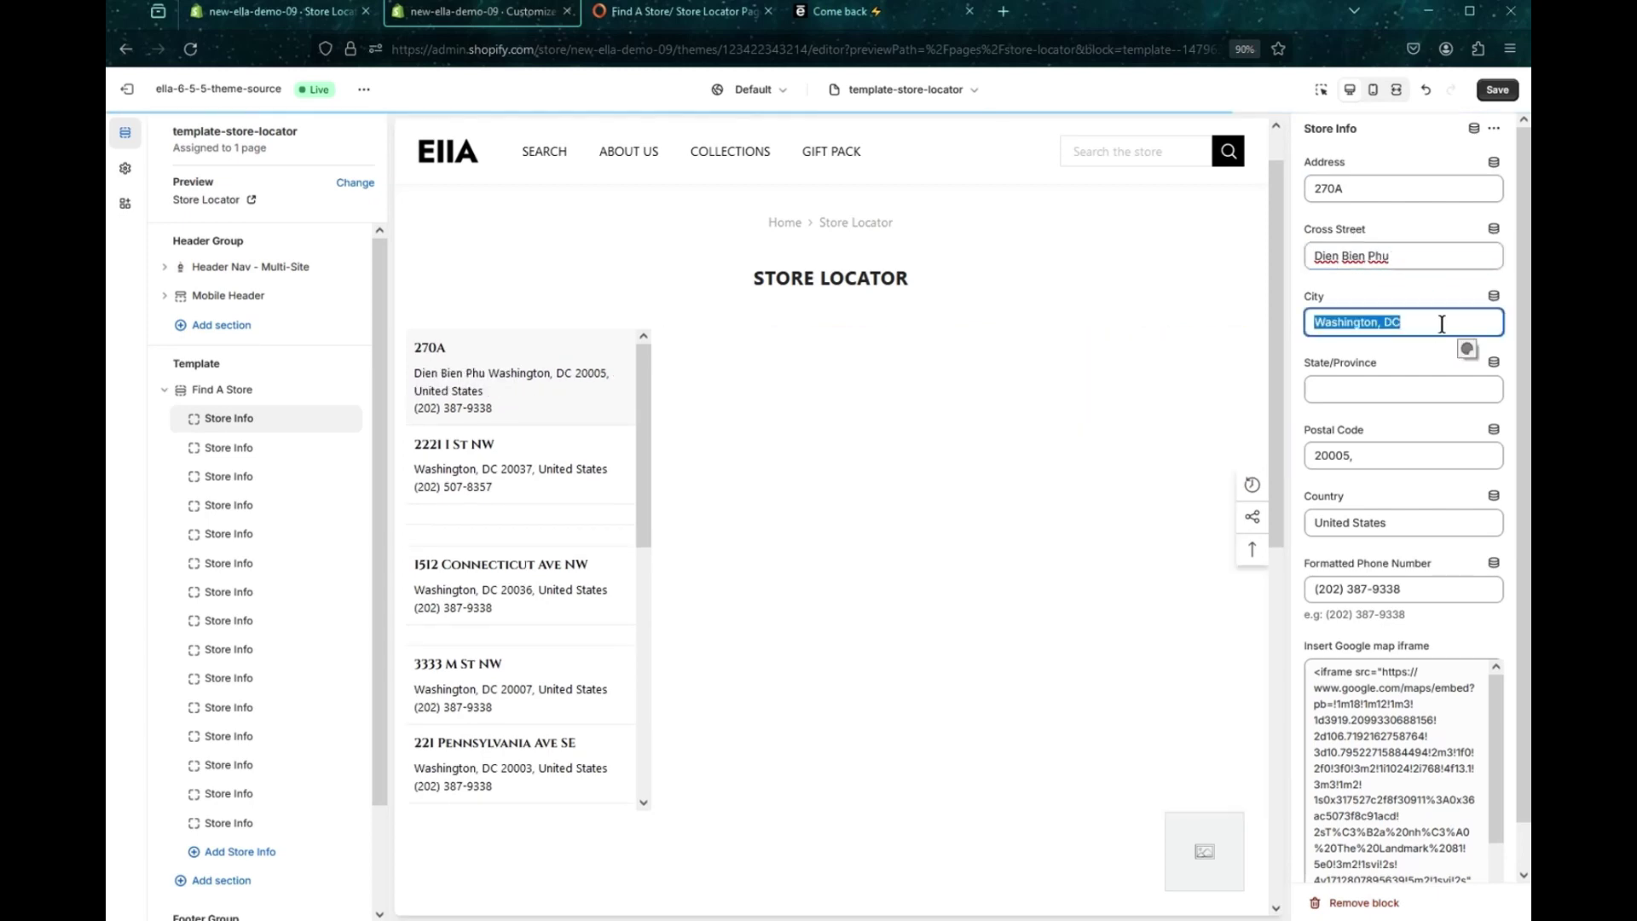
type("Ho")
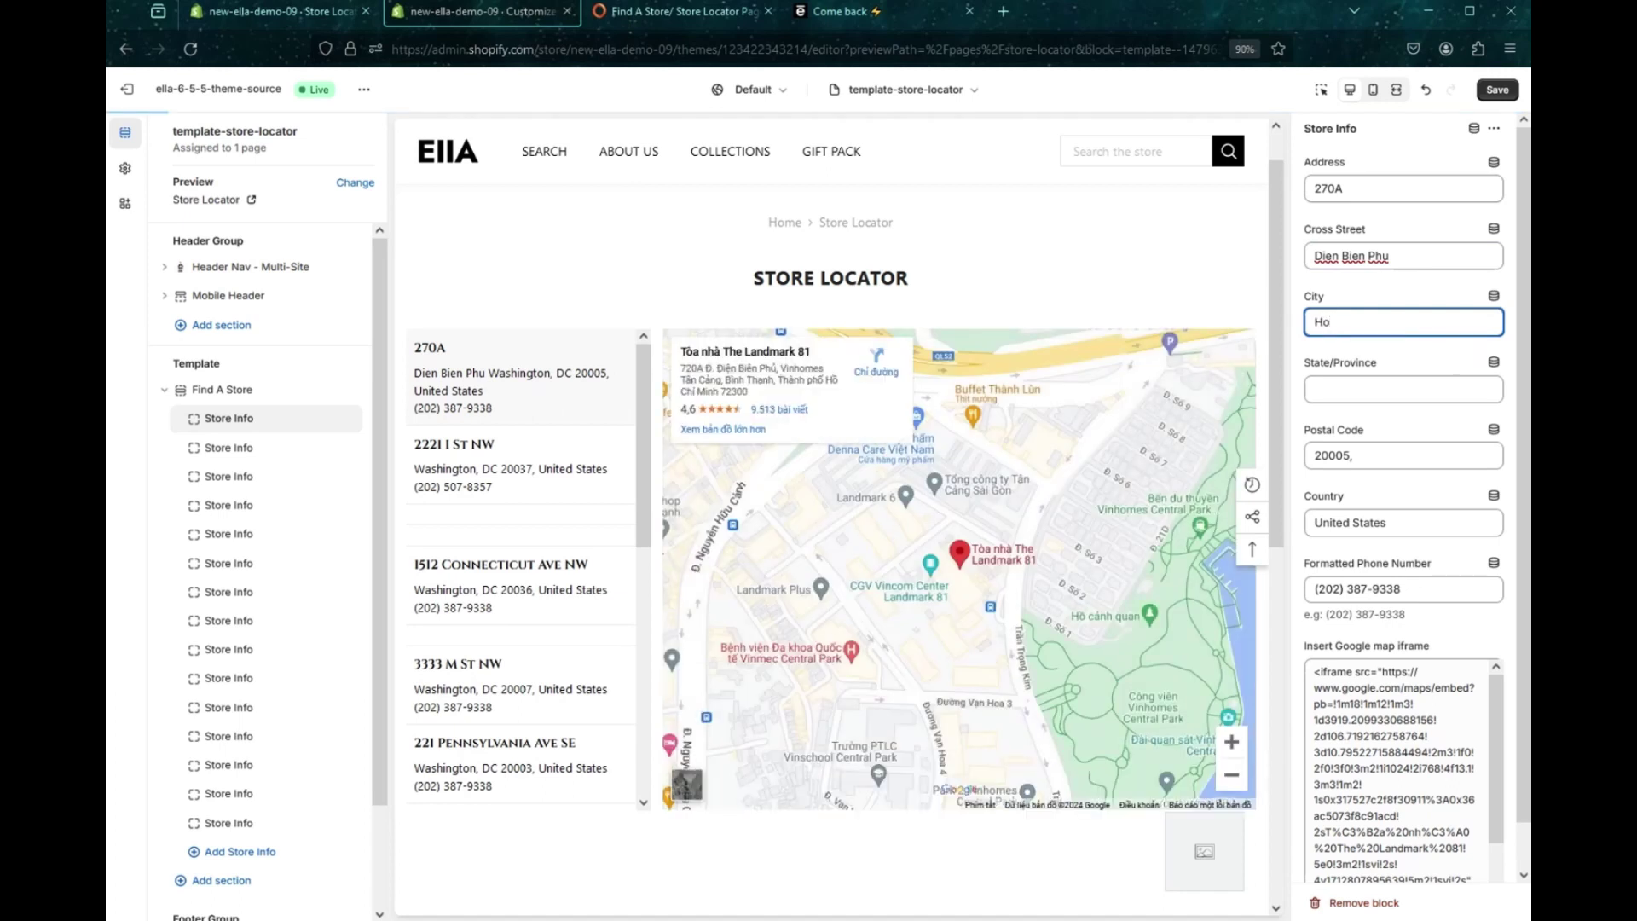
type(" Chi Minh")
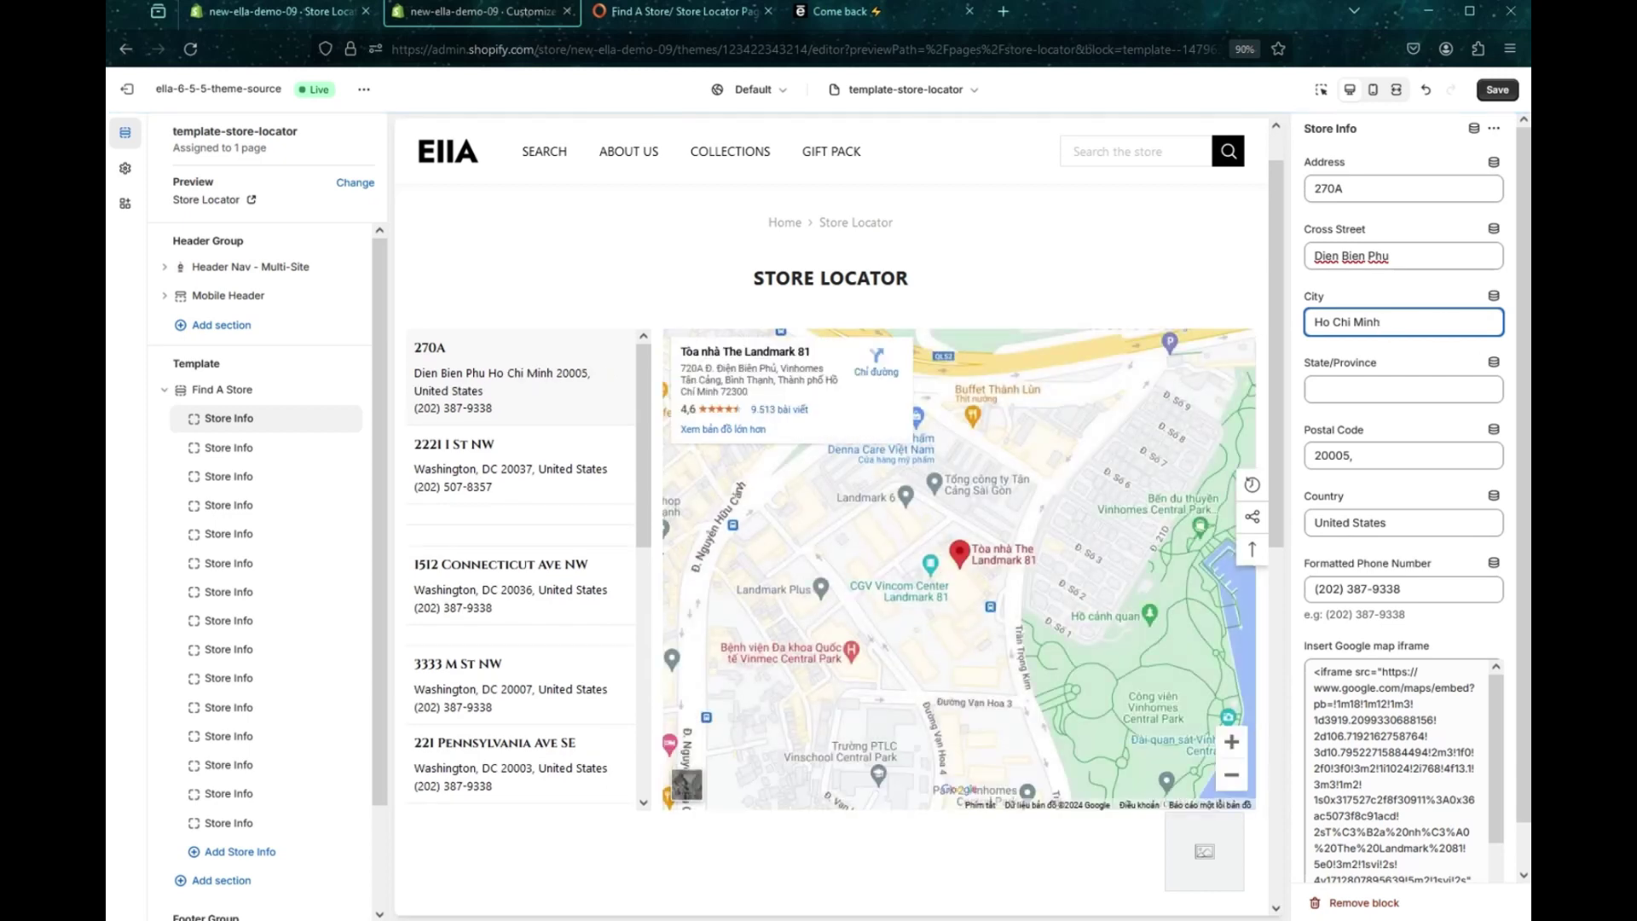
left_click(1388, 461)
left_click(1417, 521)
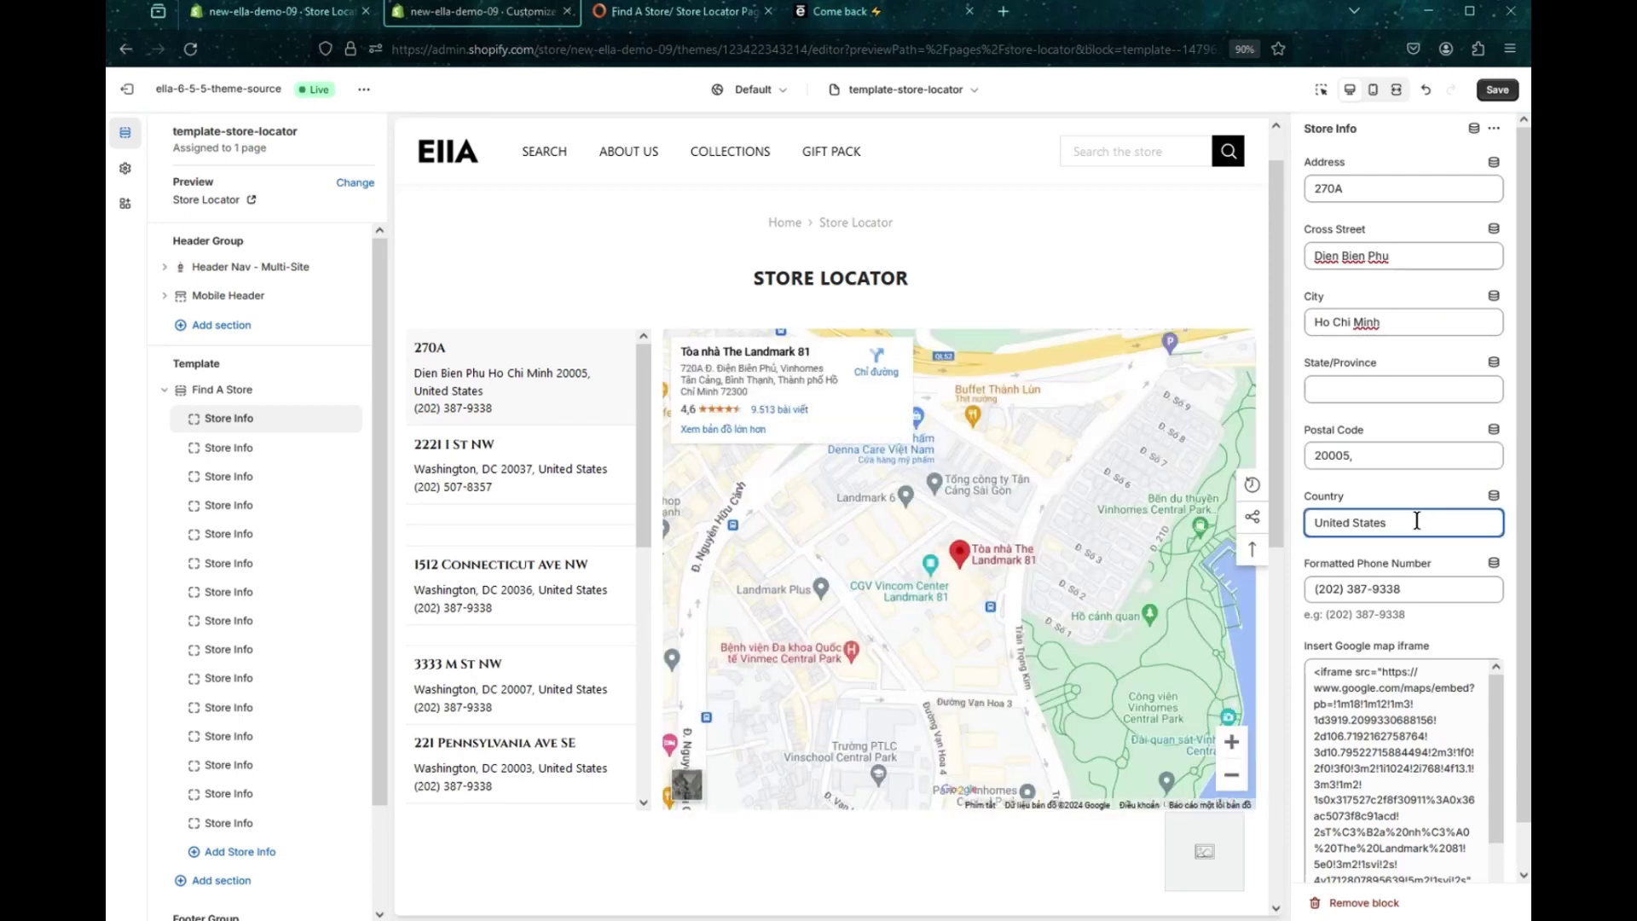
triple_click(1417, 521)
type("Vi")
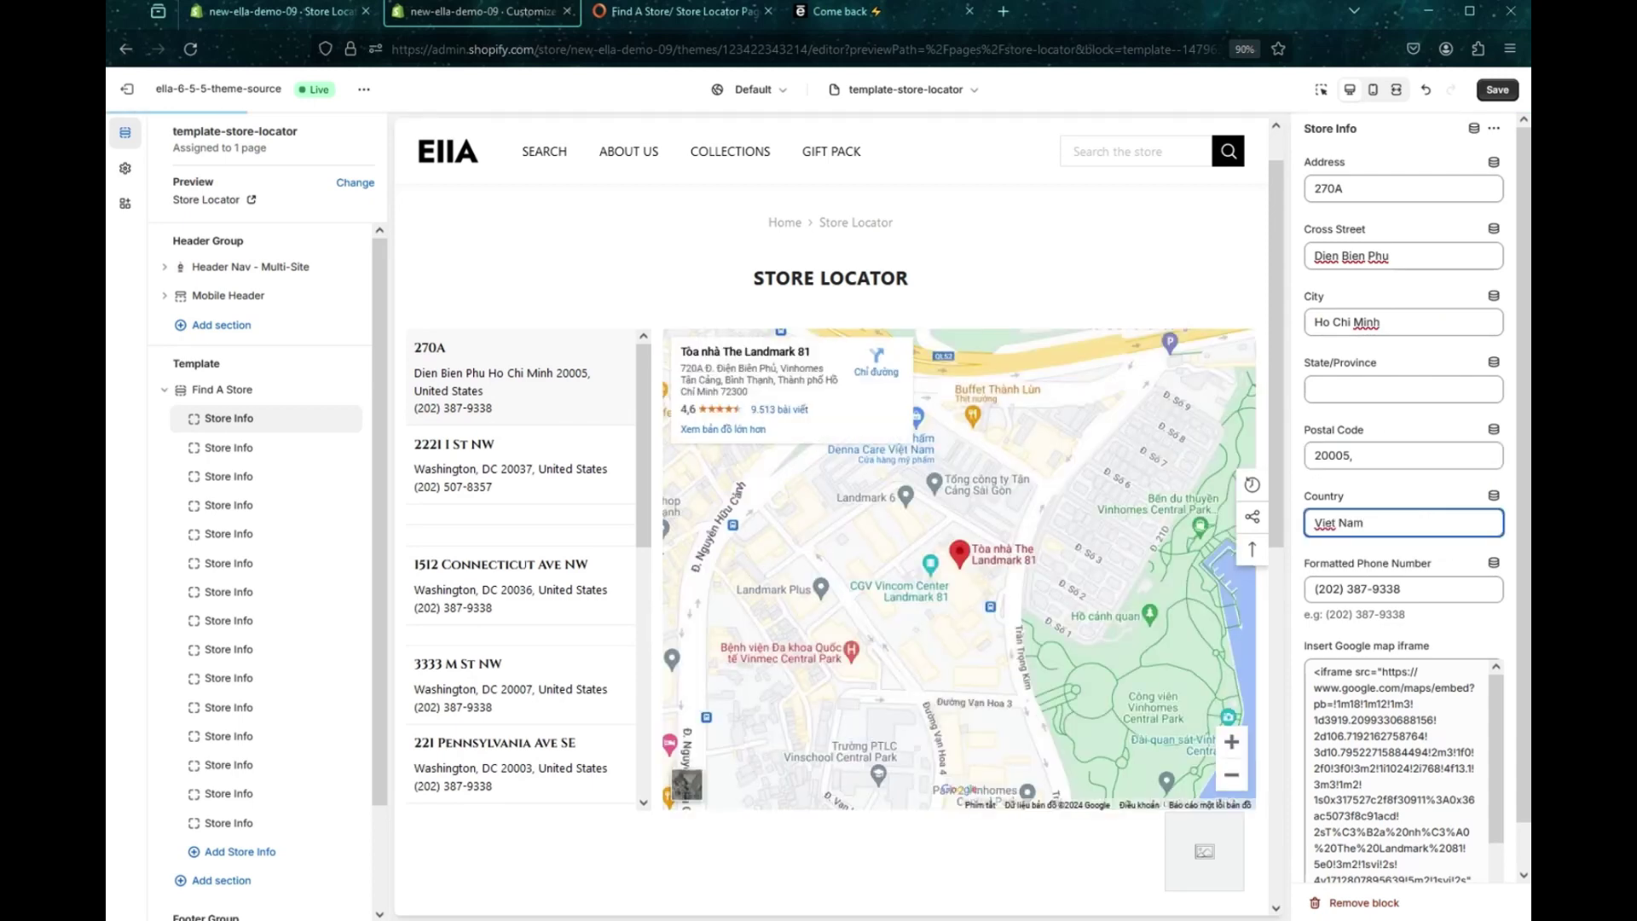
type("et Nam")
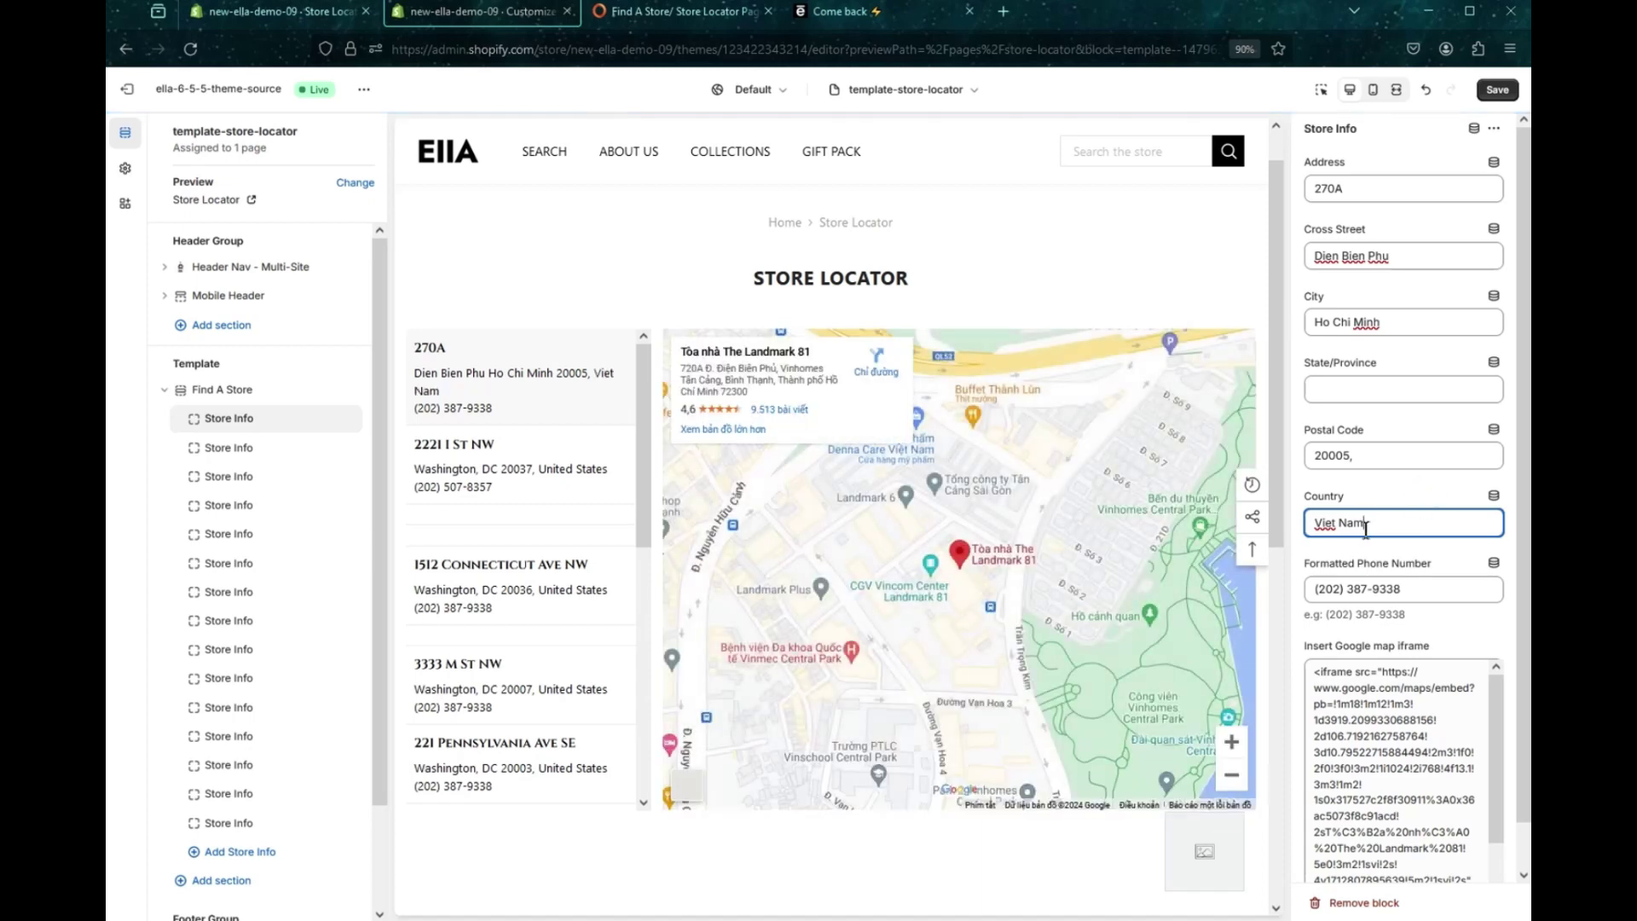
Step: Review the phone number and Google map iframe settings of the first Store Info block
scroll(1421, 583, "down", 1)
left_click(1398, 545)
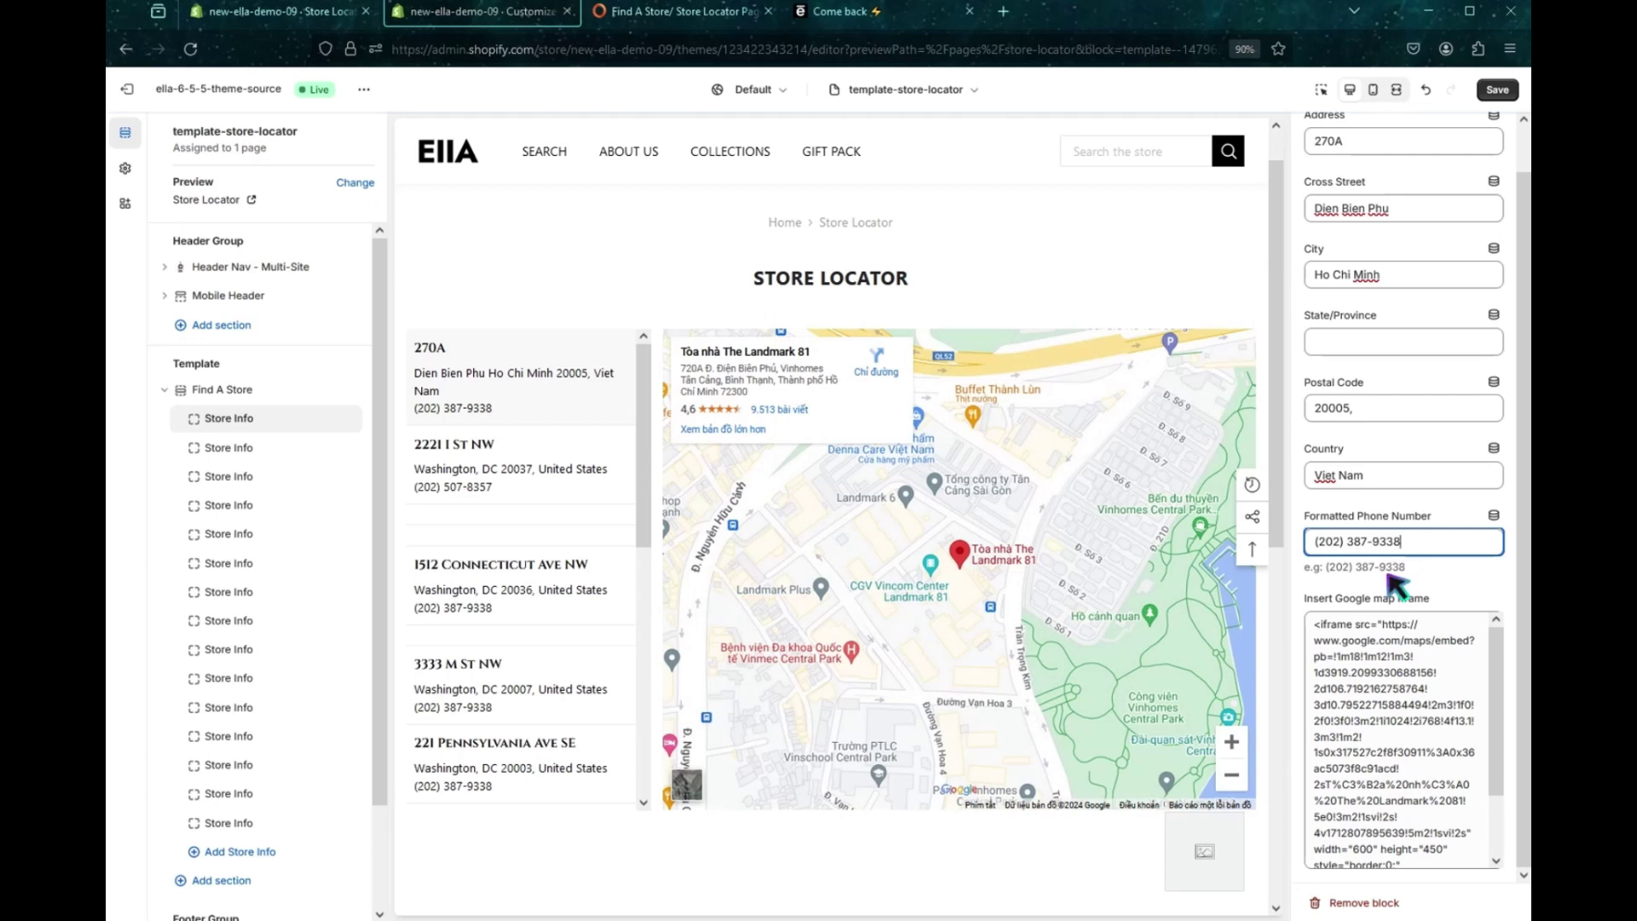
left_click(1391, 655)
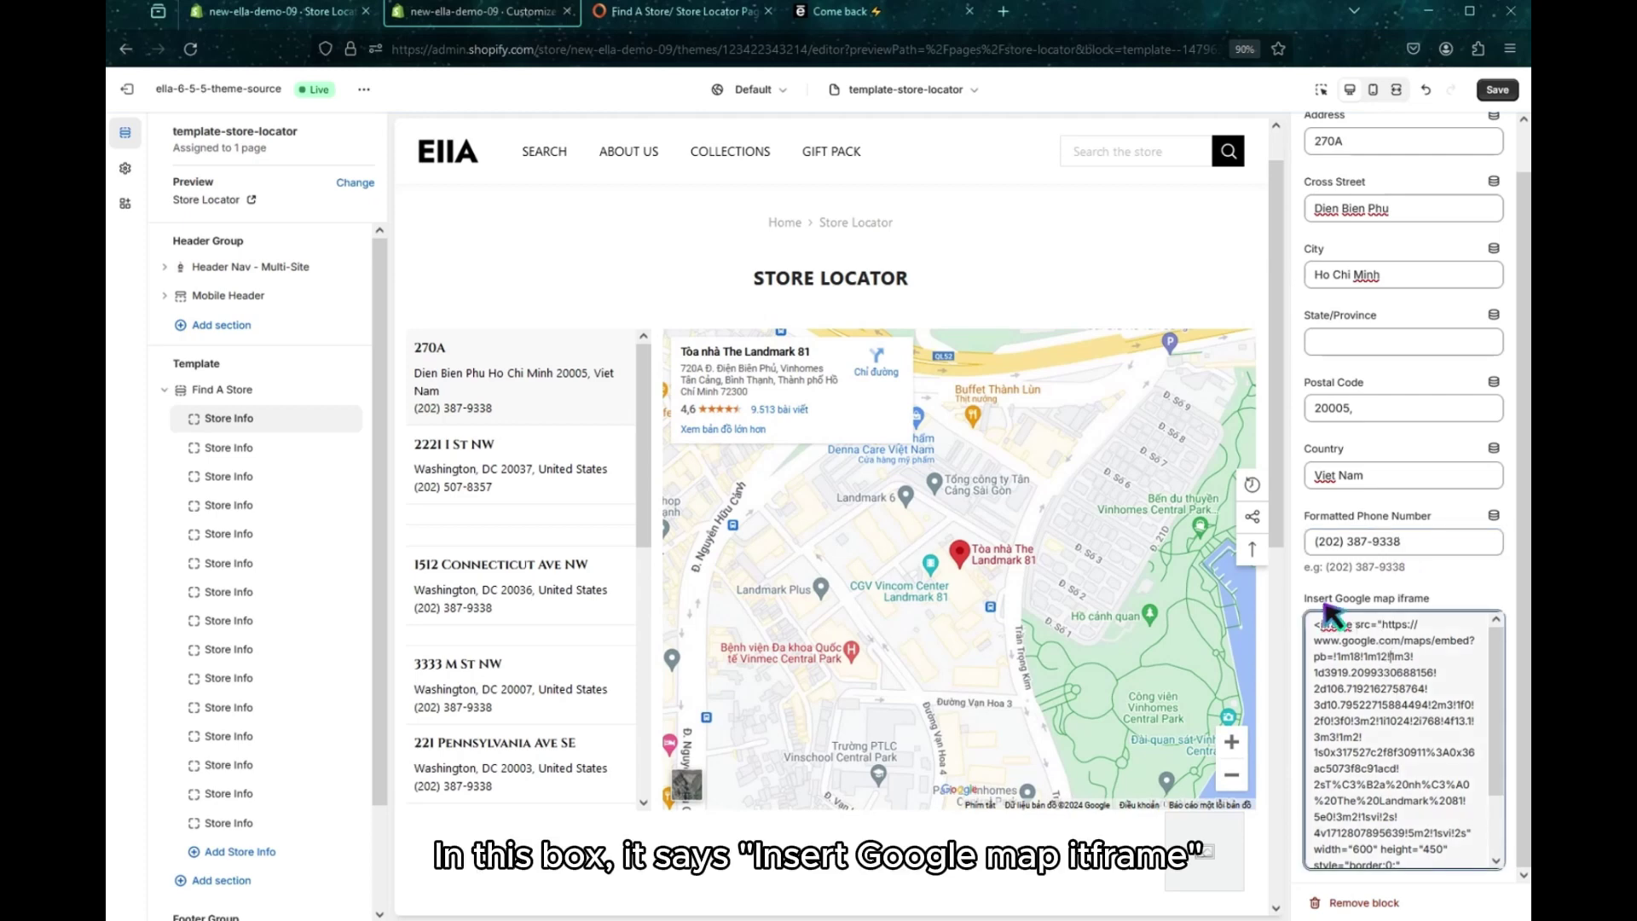
left_click_drag(1433, 599, 1309, 600)
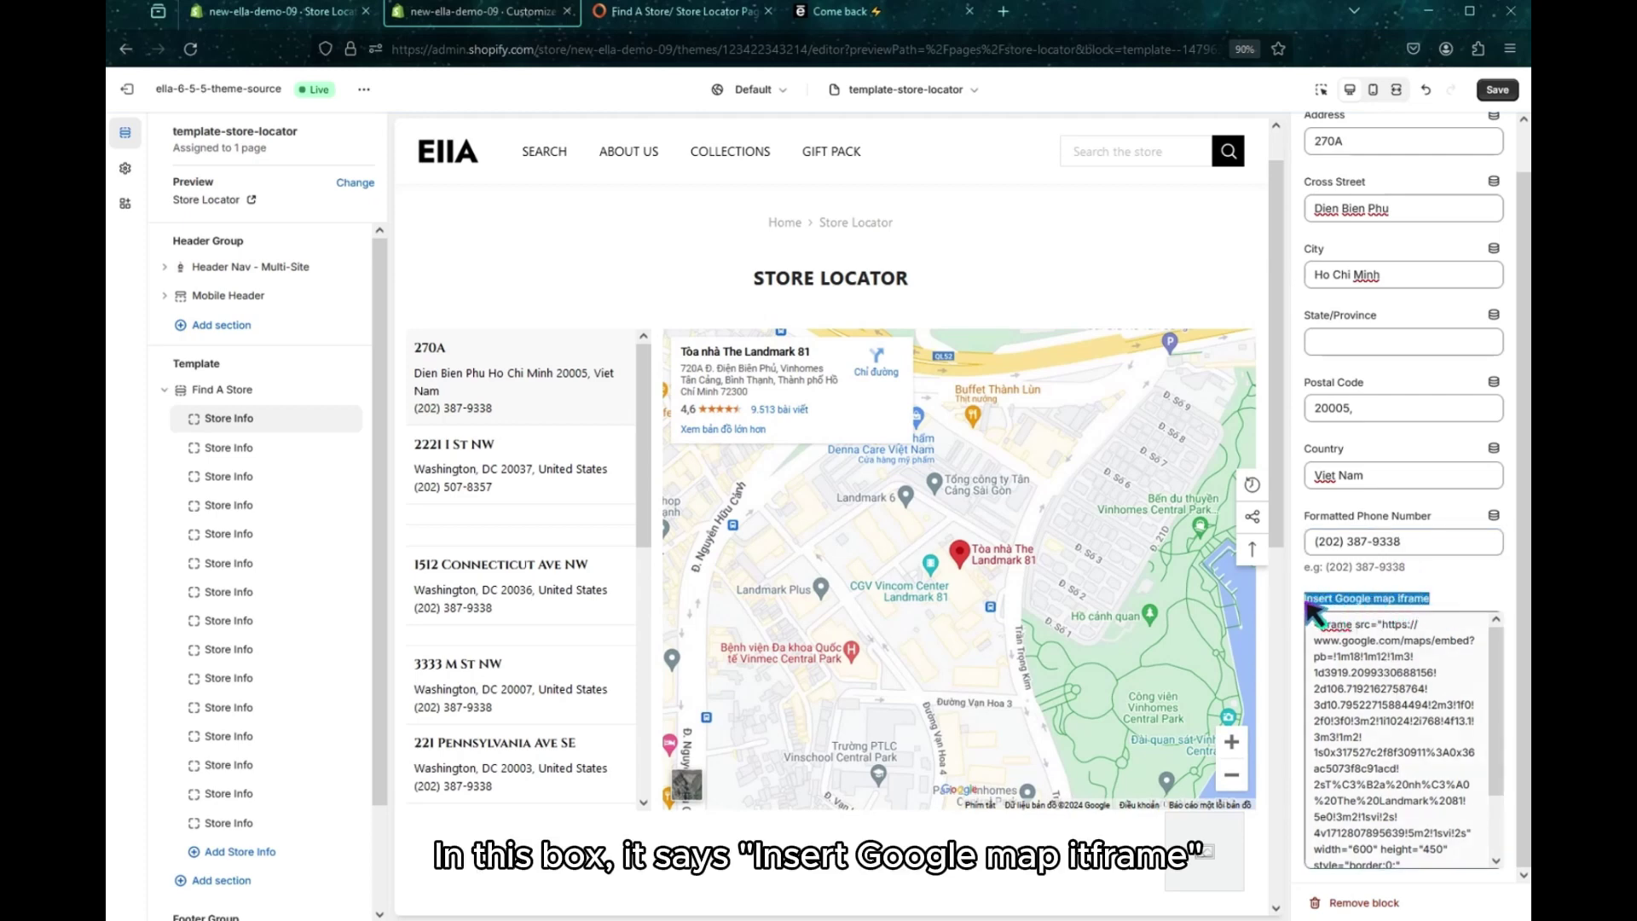
left_click(1399, 665)
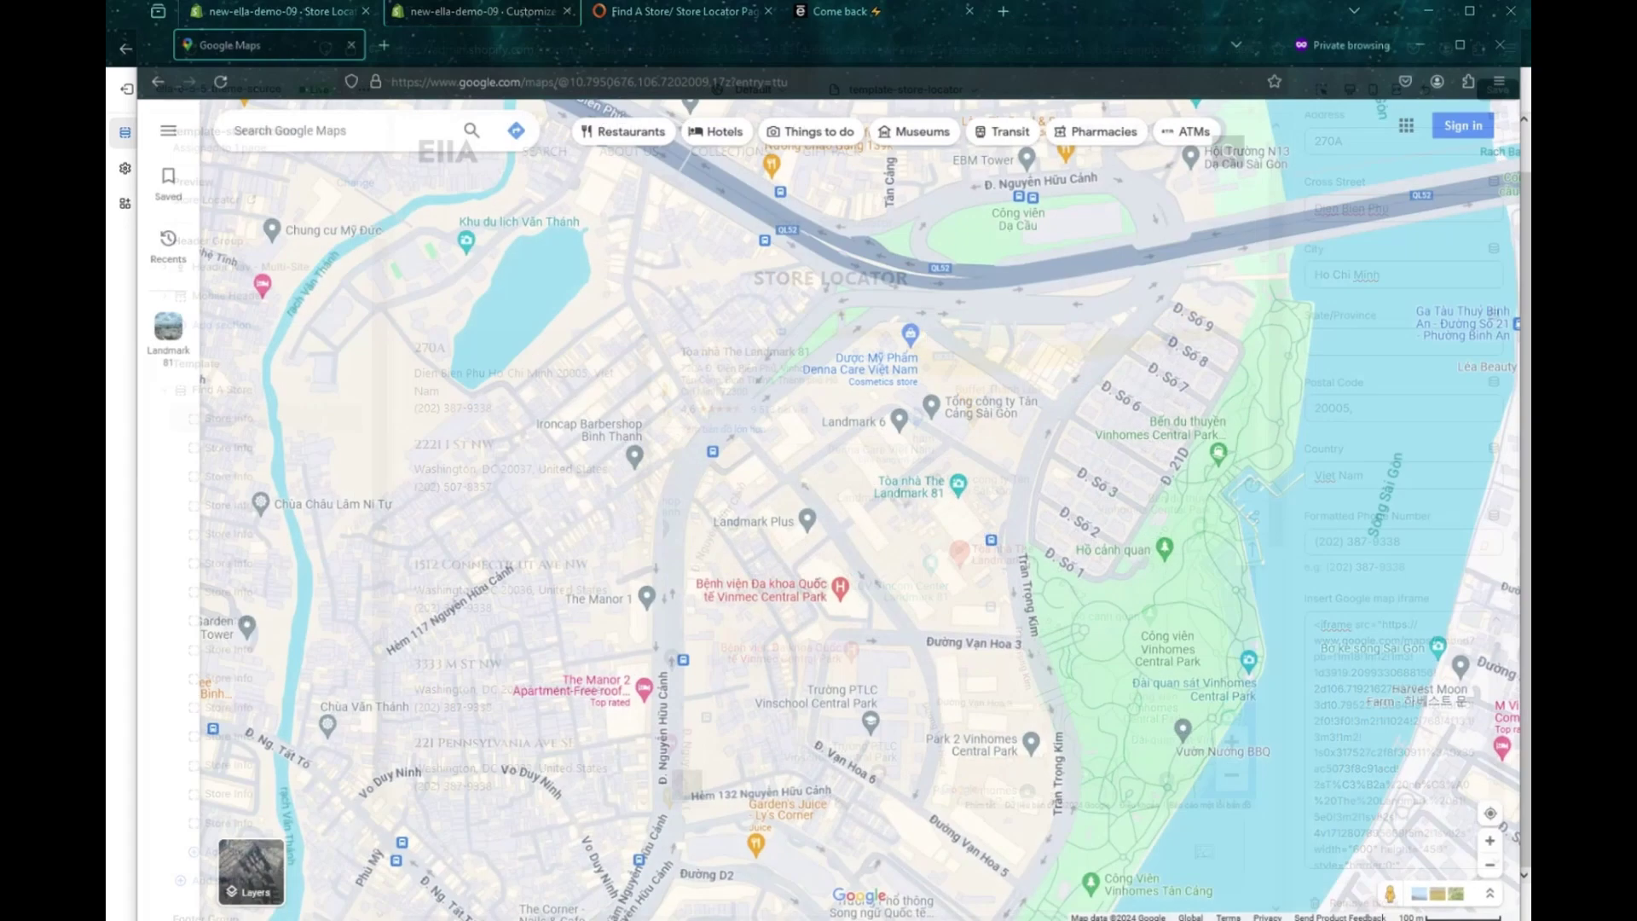
Step: Switch to Google Maps, search for "landmark" and open the Landmark 81 place
scroll(764, 424, "down", 3)
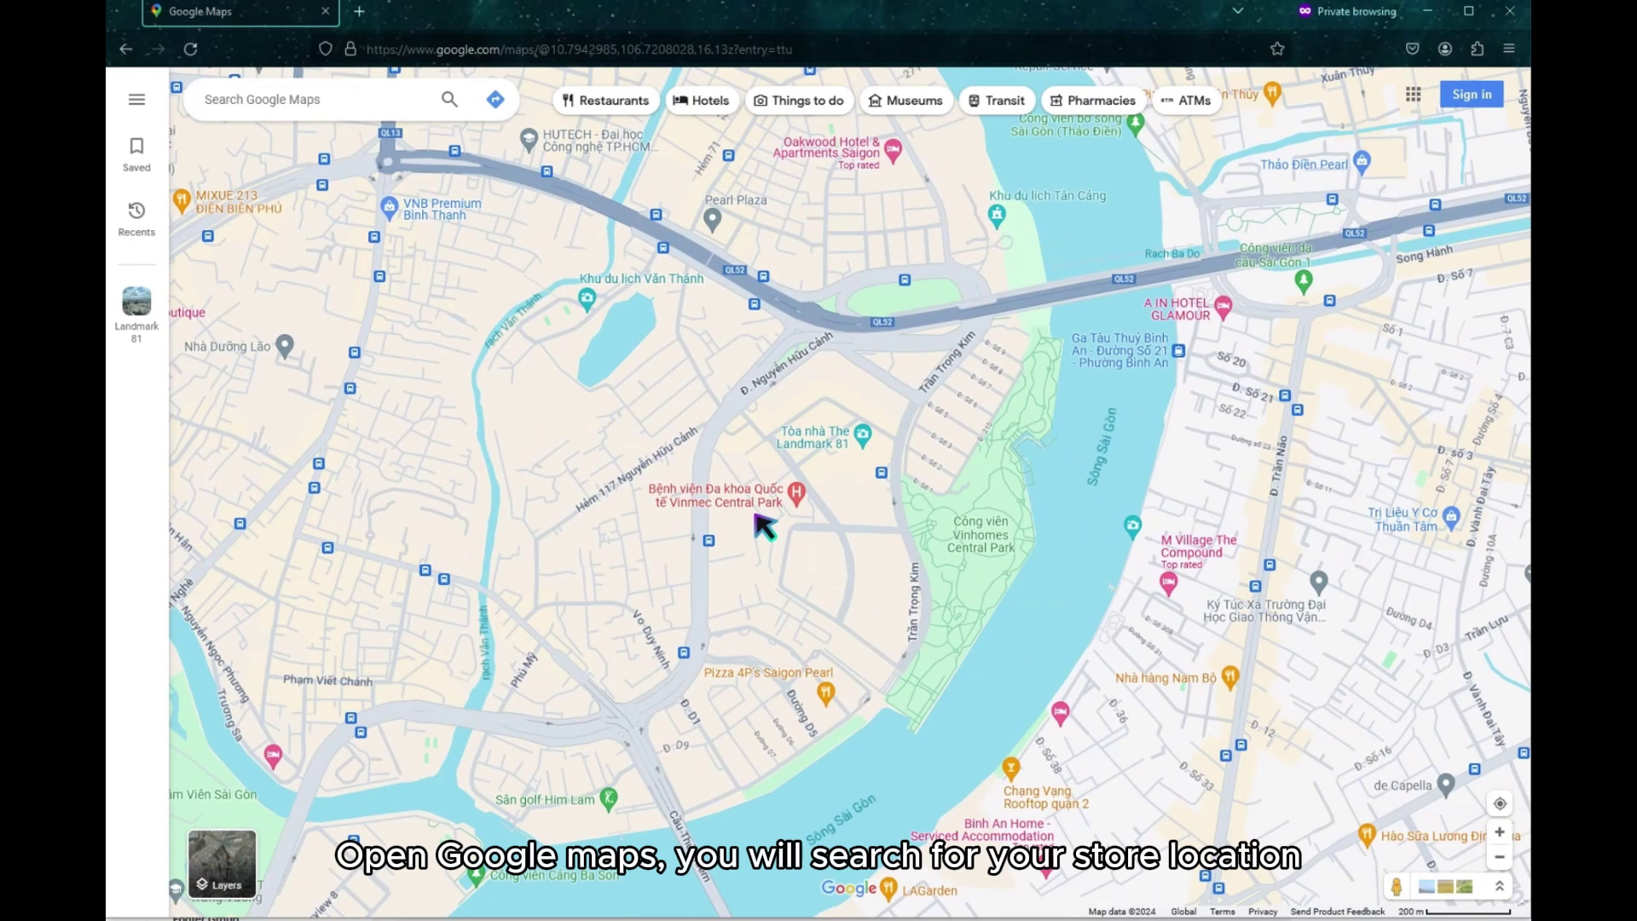
left_click(324, 99)
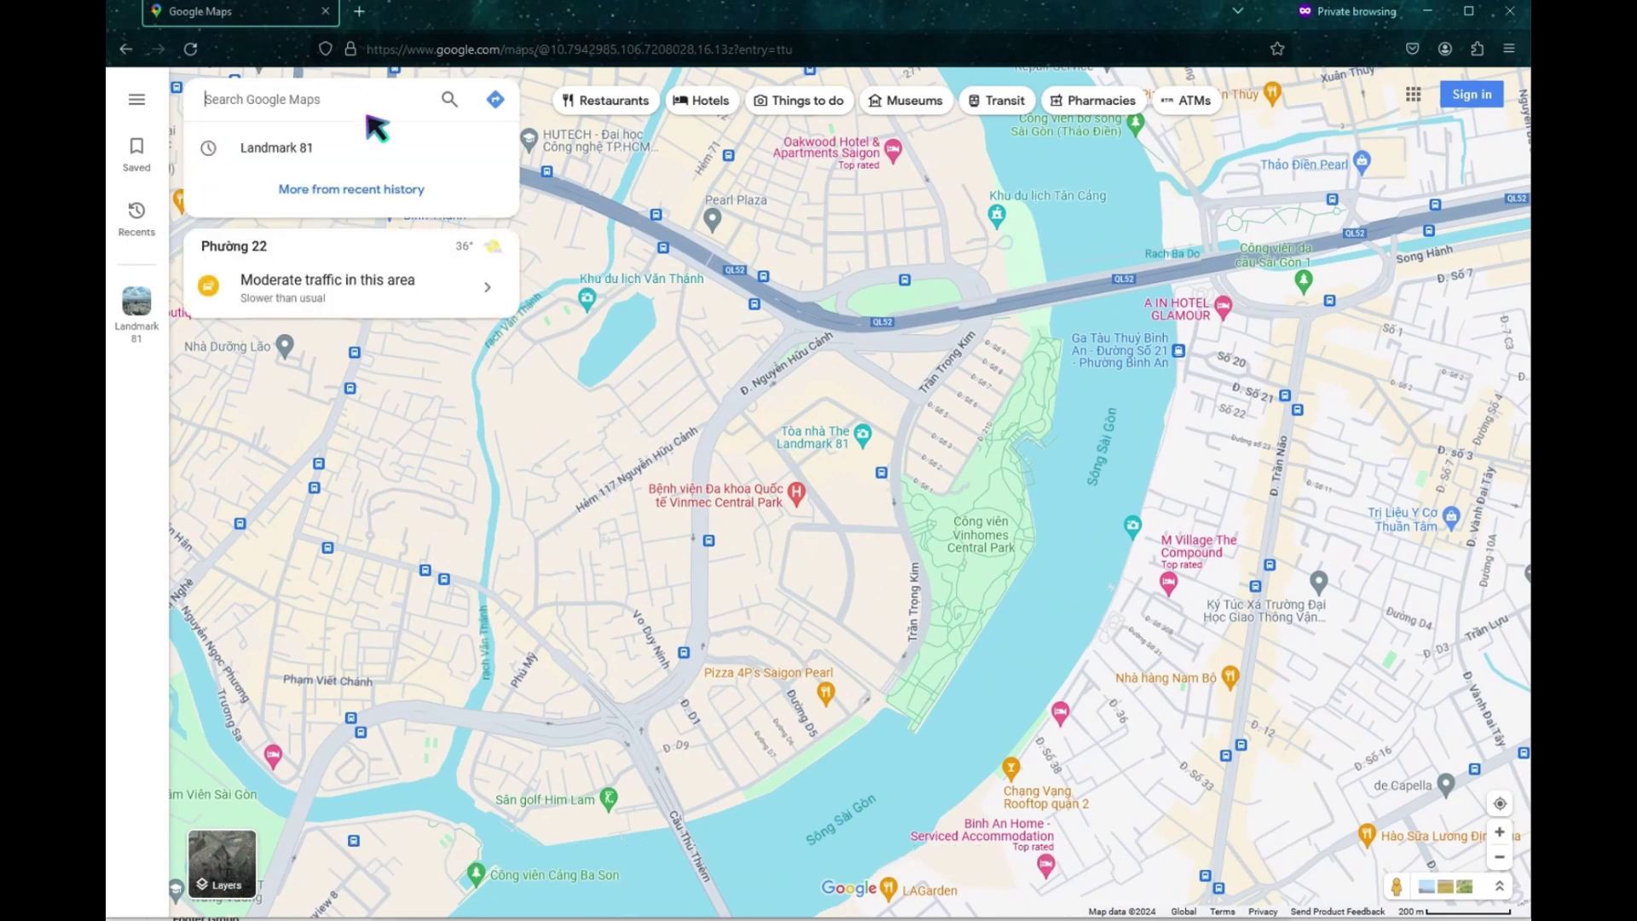
type("landmark")
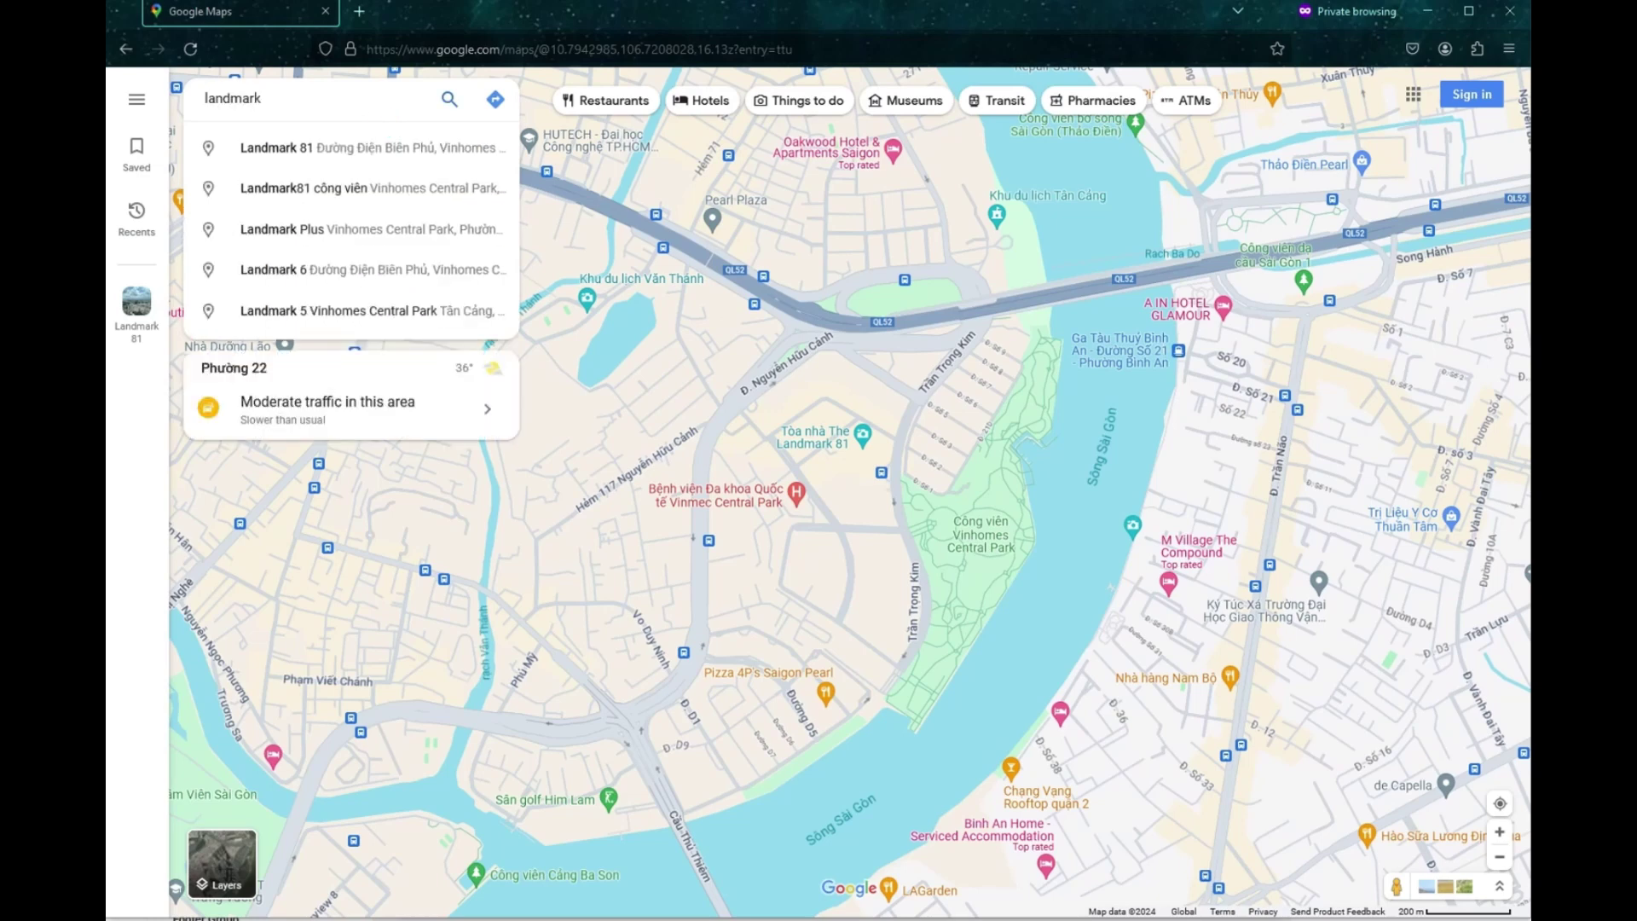
left_click(336, 162)
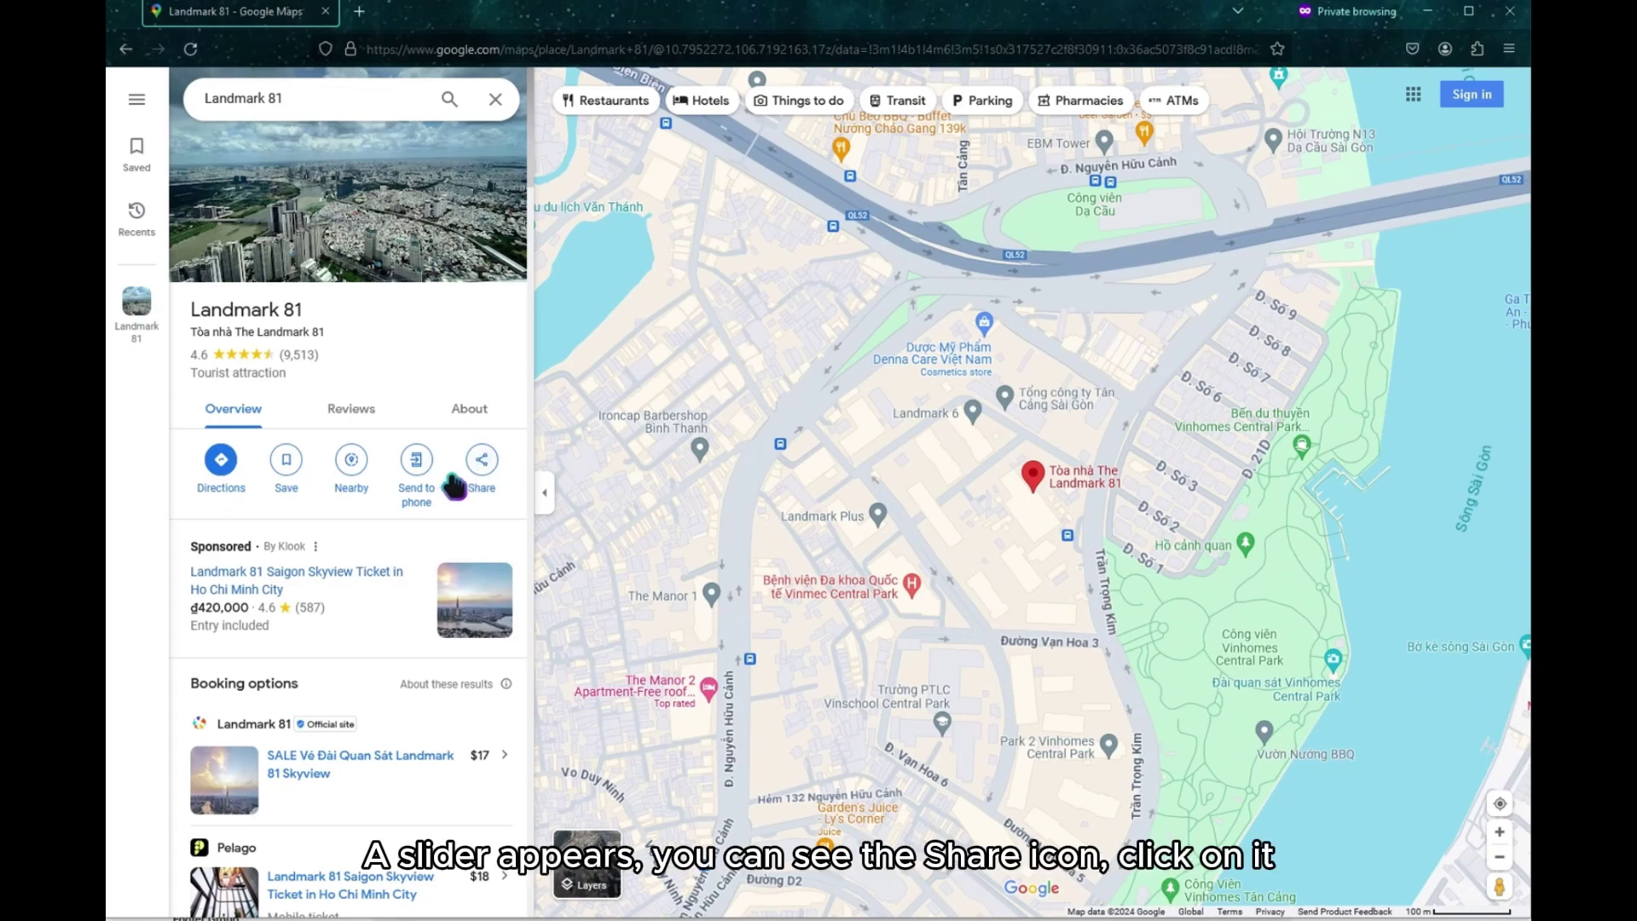
Step: Copy the embed map HTML from the sharing options of Landmark 81
left_click(483, 465)
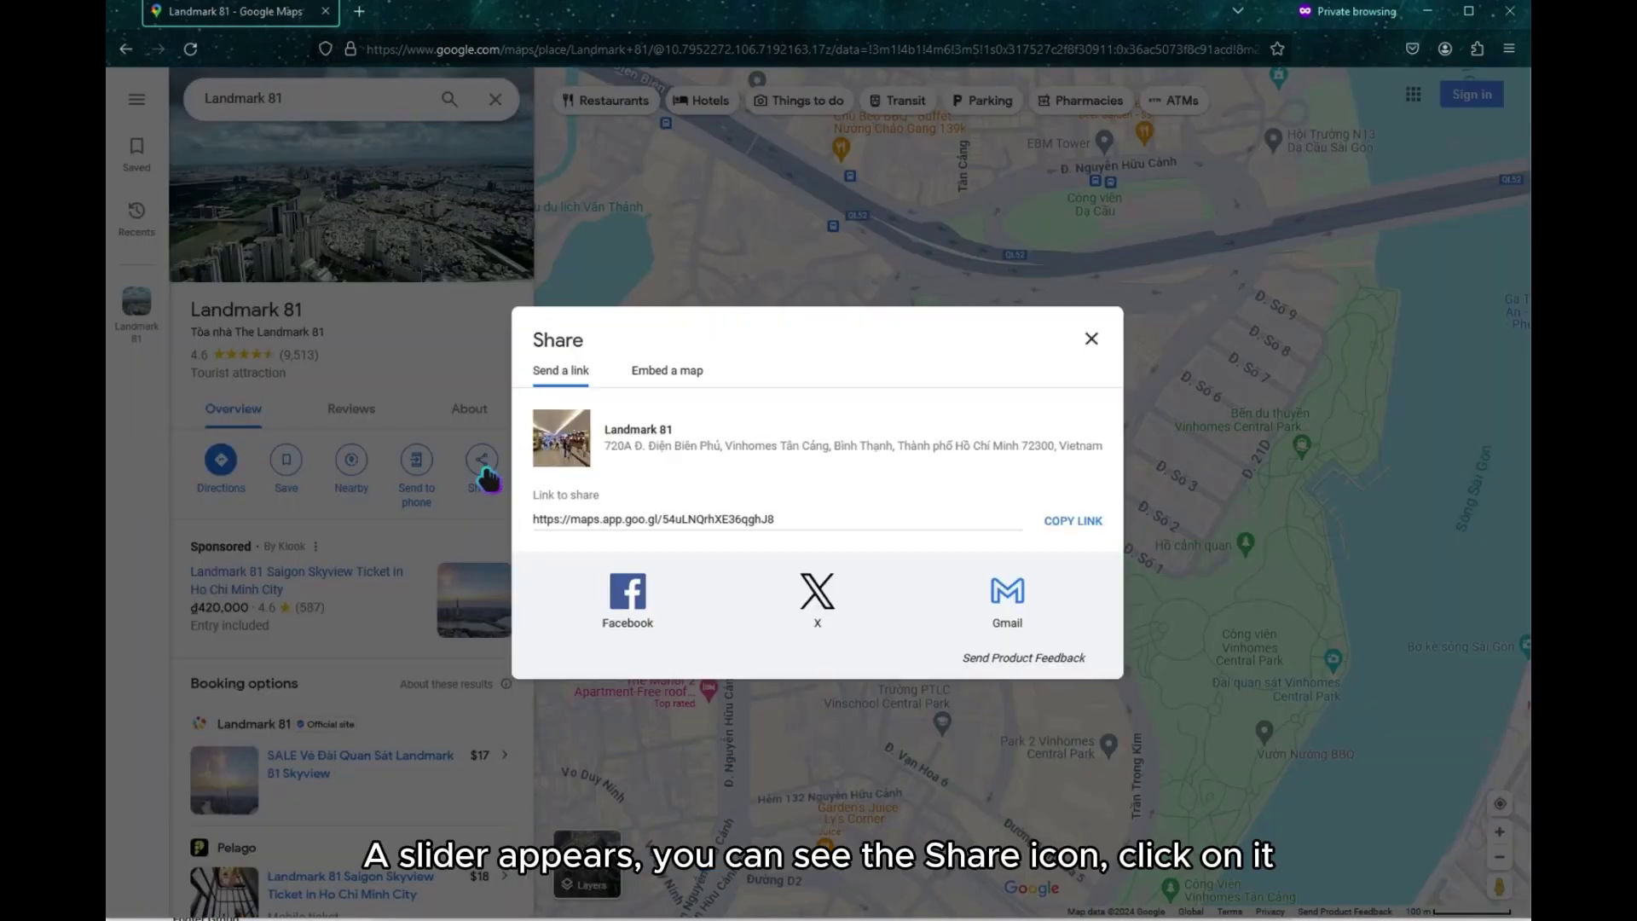
left_click(666, 376)
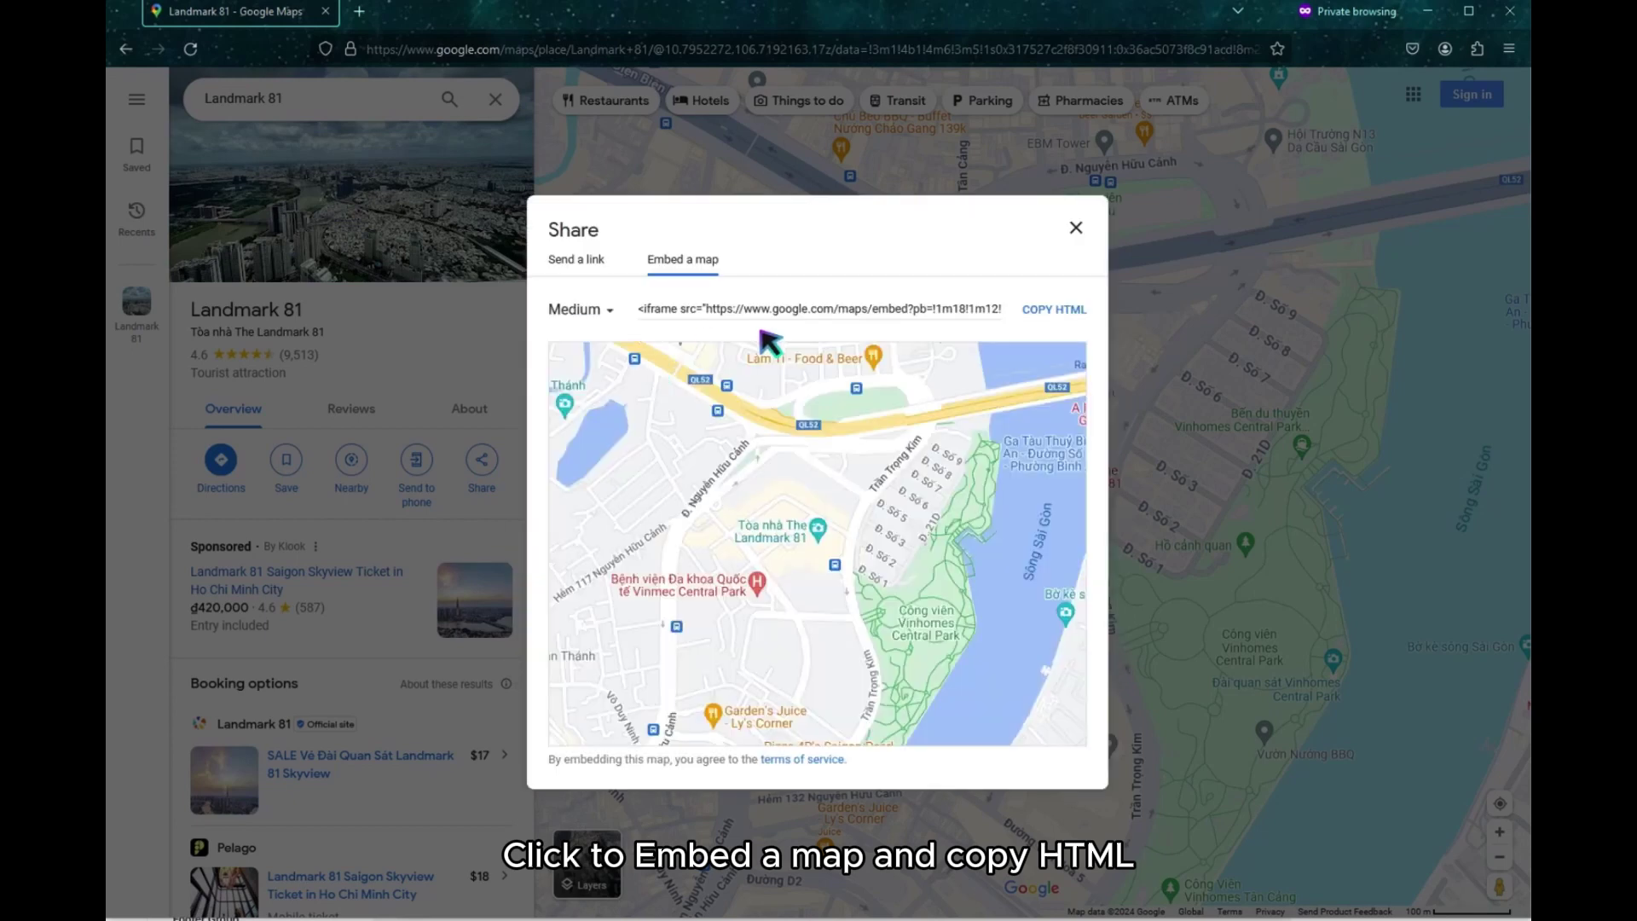
left_click(1045, 317)
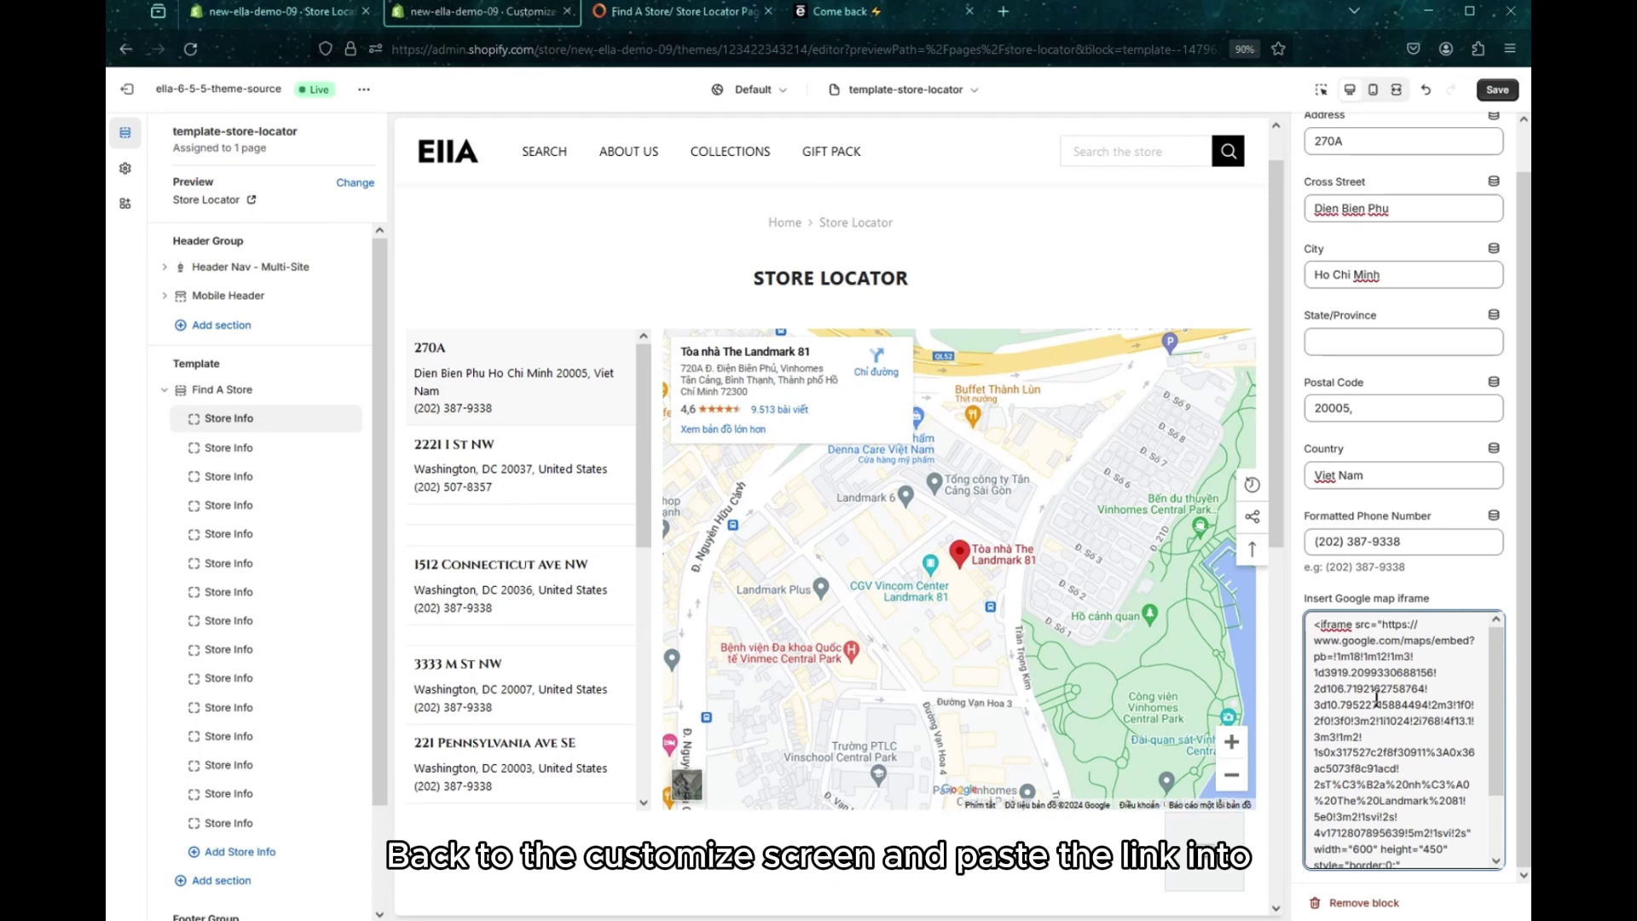
Step: Back in the Shopify theme editor, replace the first store's Google map iframe code with the copied Landmark 81 embed HTML
key("ctrl+a")
key("BackSpace")
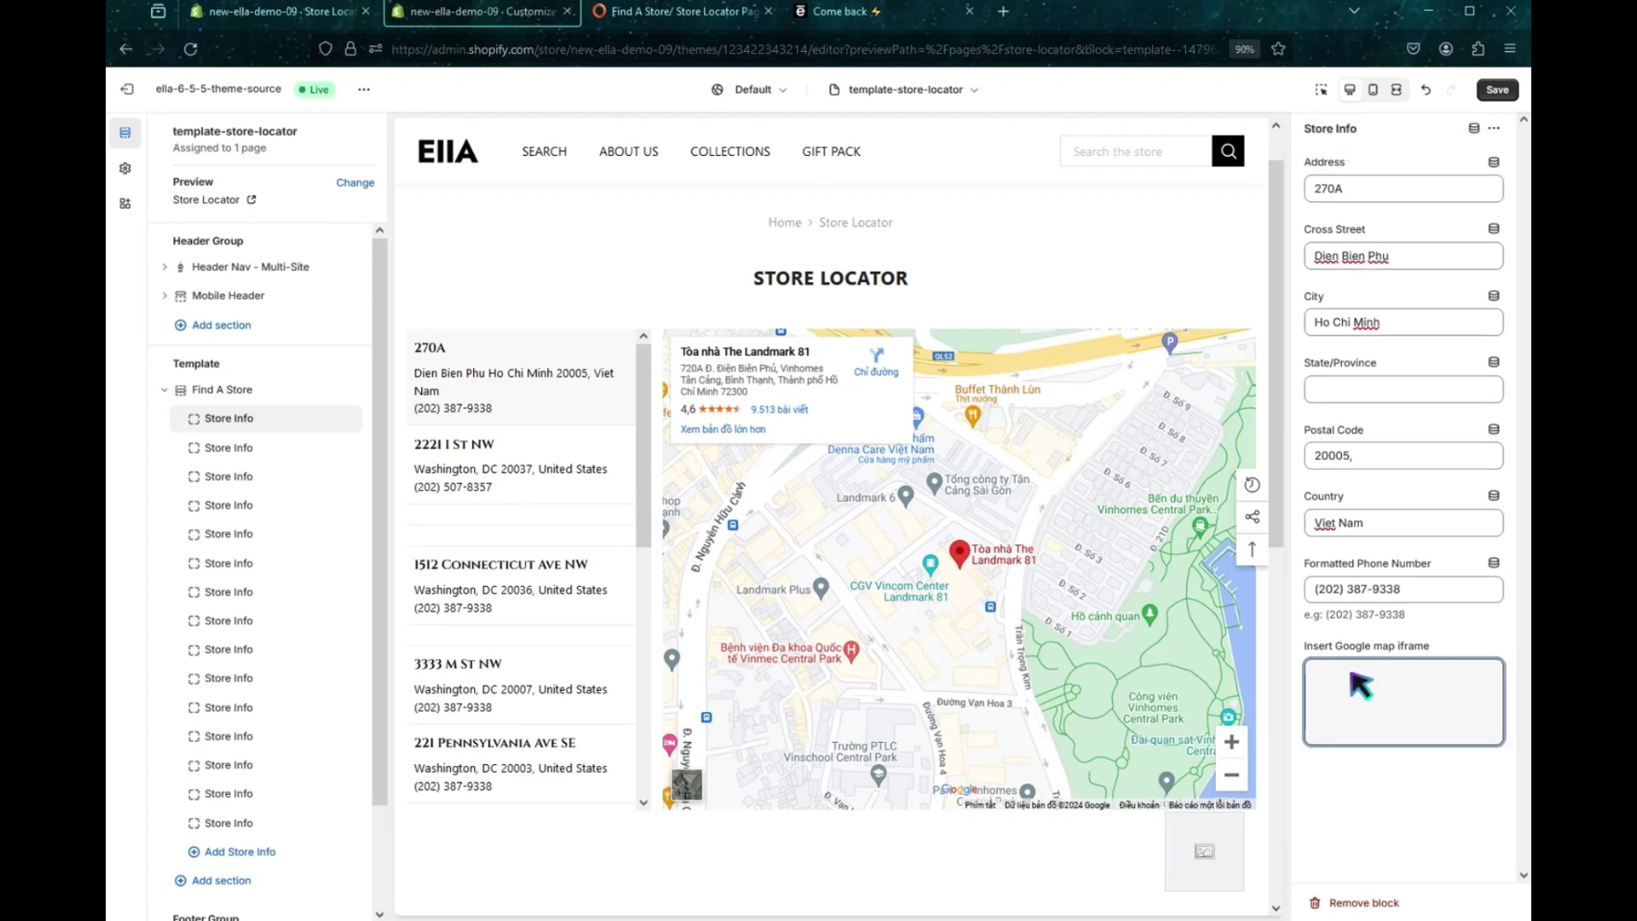
right_click(1338, 672)
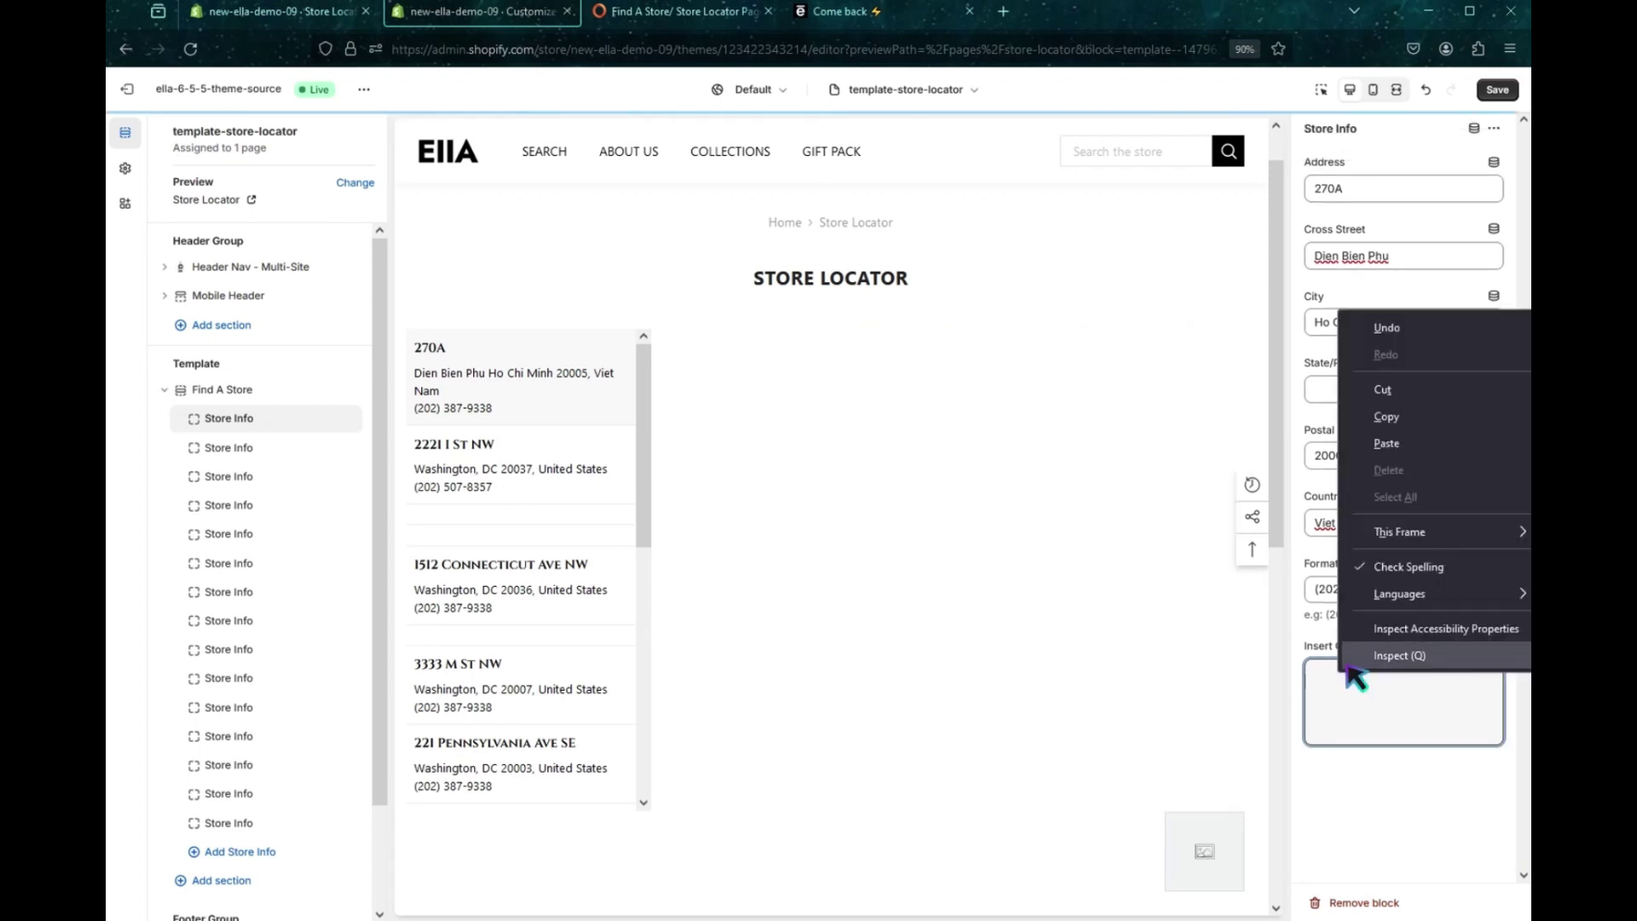
left_click(1387, 444)
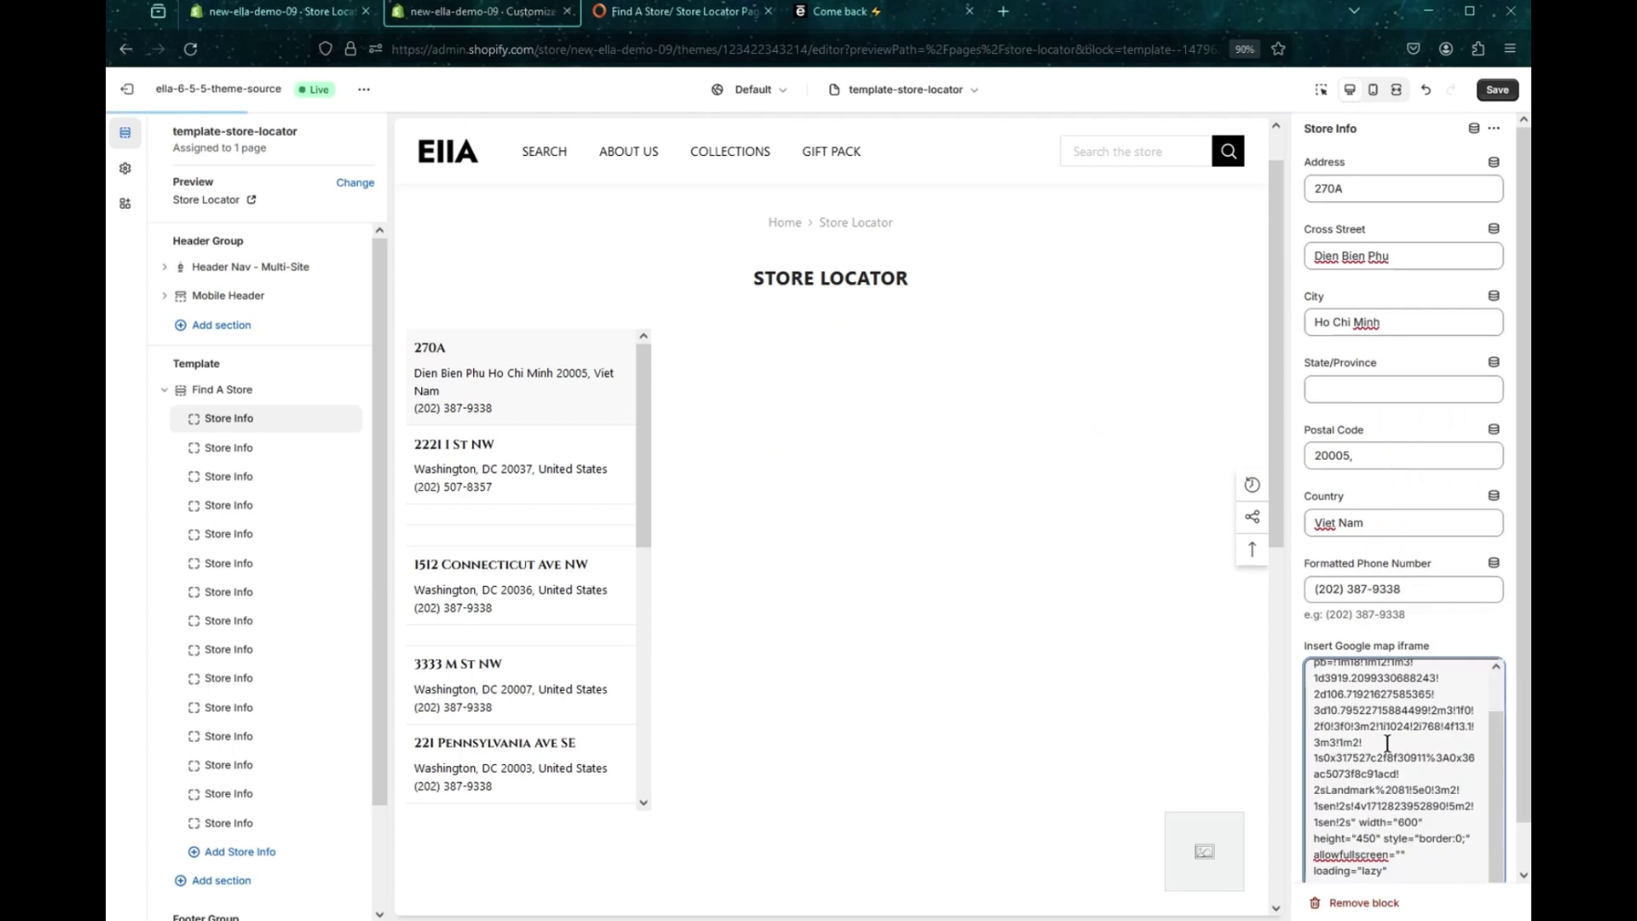
scroll(1386, 743, "up", 1)
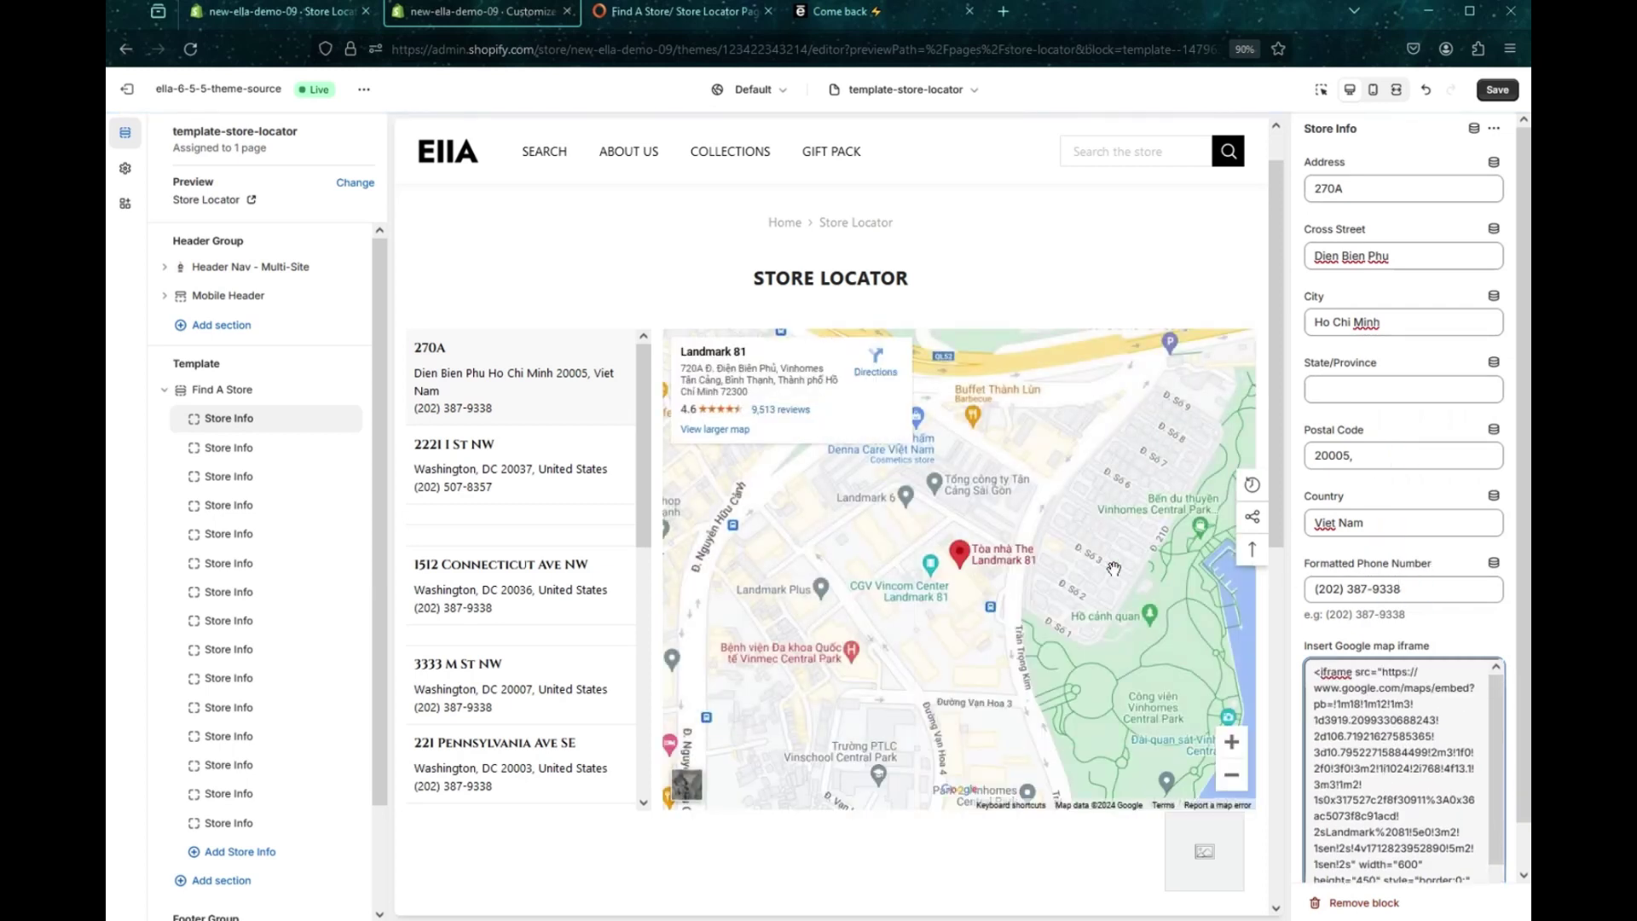
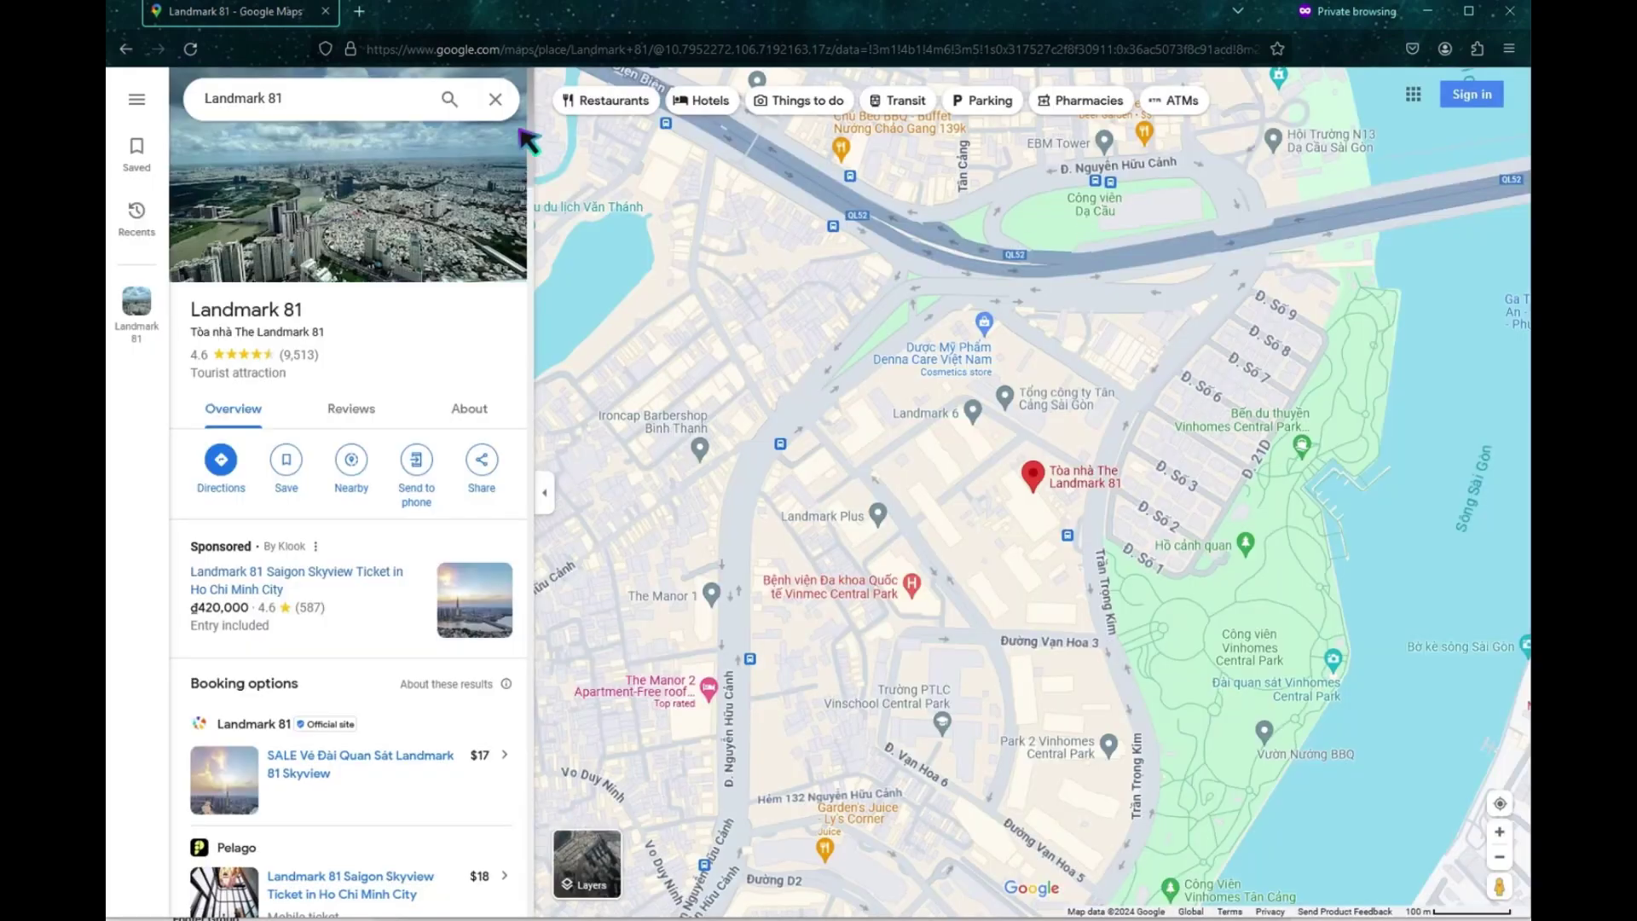
Step: In Google Maps, search for "trung ta", open Trung Tâm Thương Mại Gigamall/Sense City and copy its embed map HTML
double_click(410, 103)
type("trung ta")
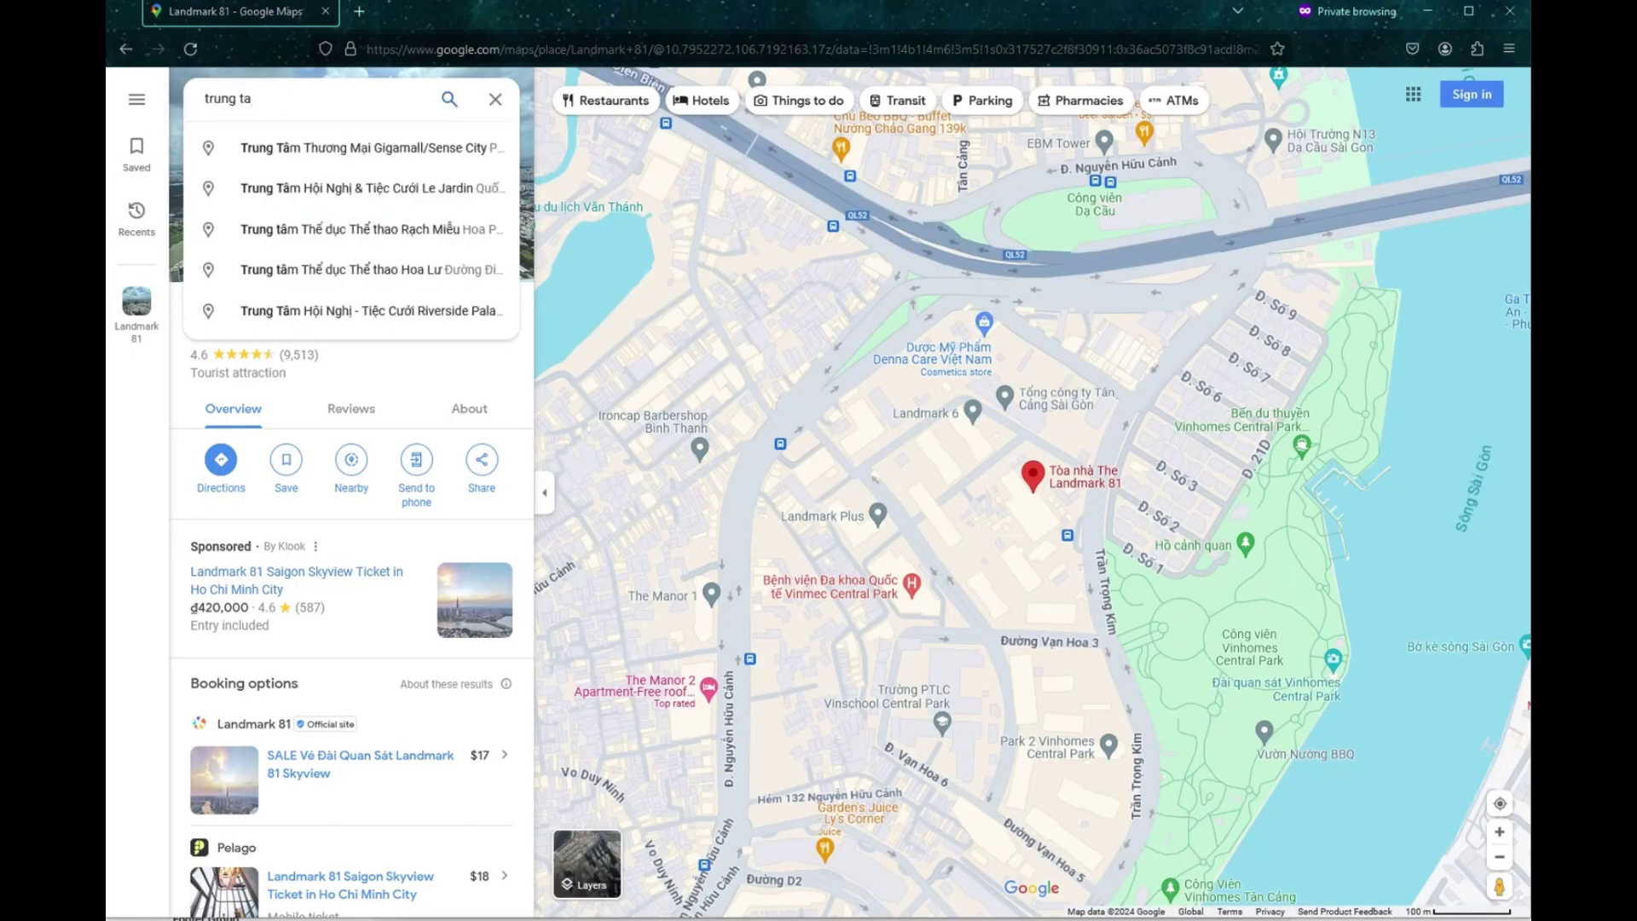
left_click(359, 149)
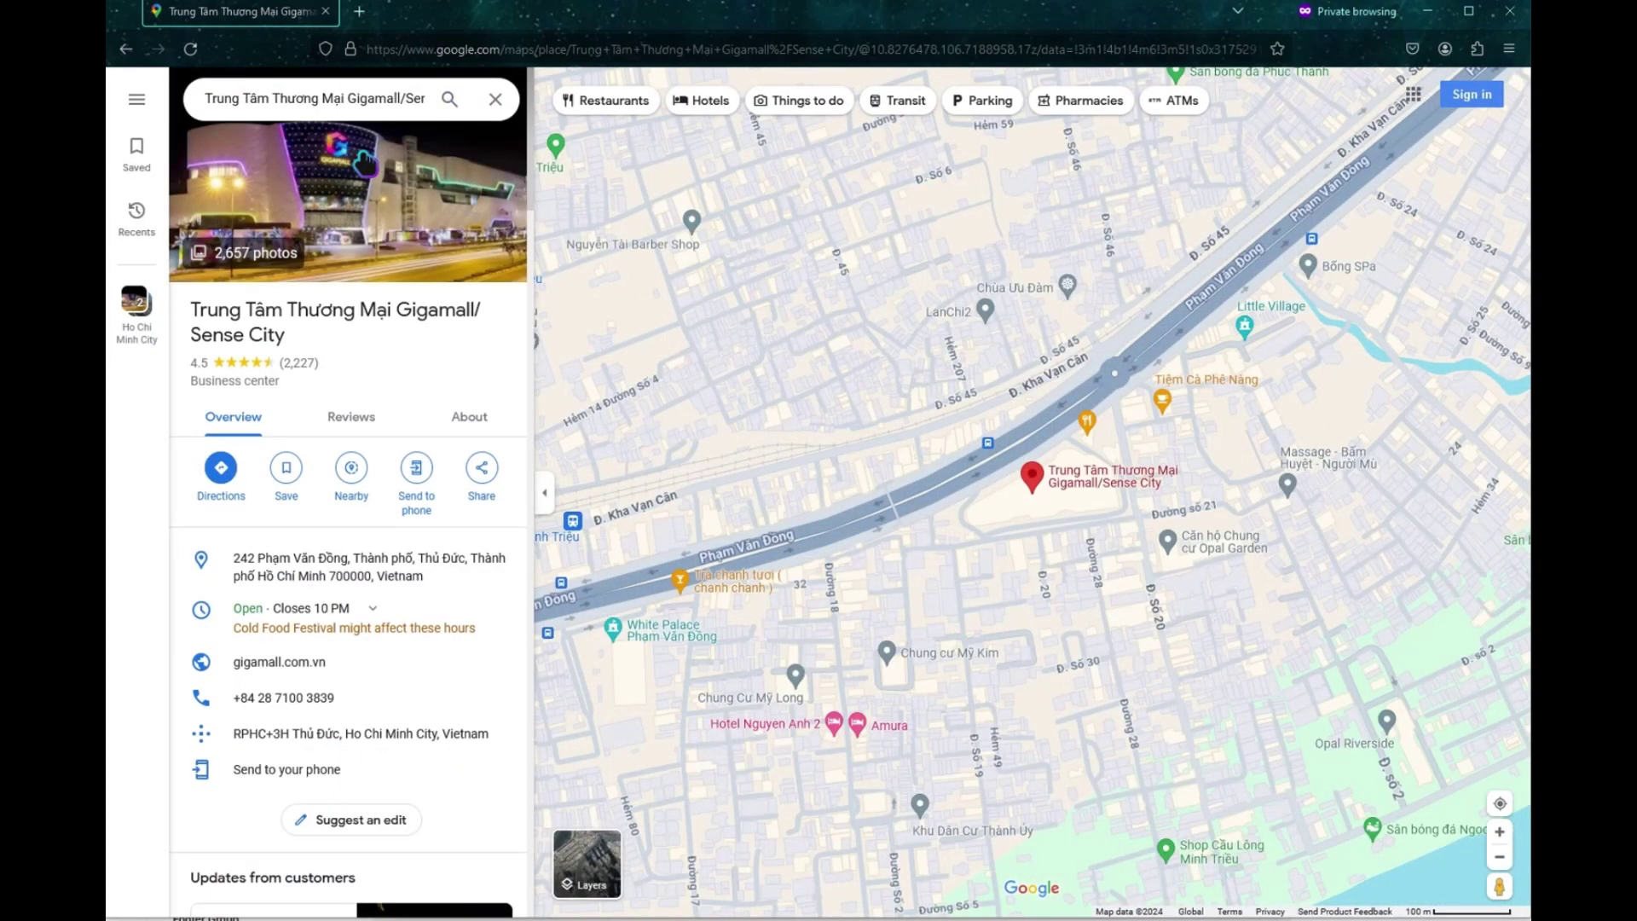
left_click(493, 474)
left_click(1058, 310)
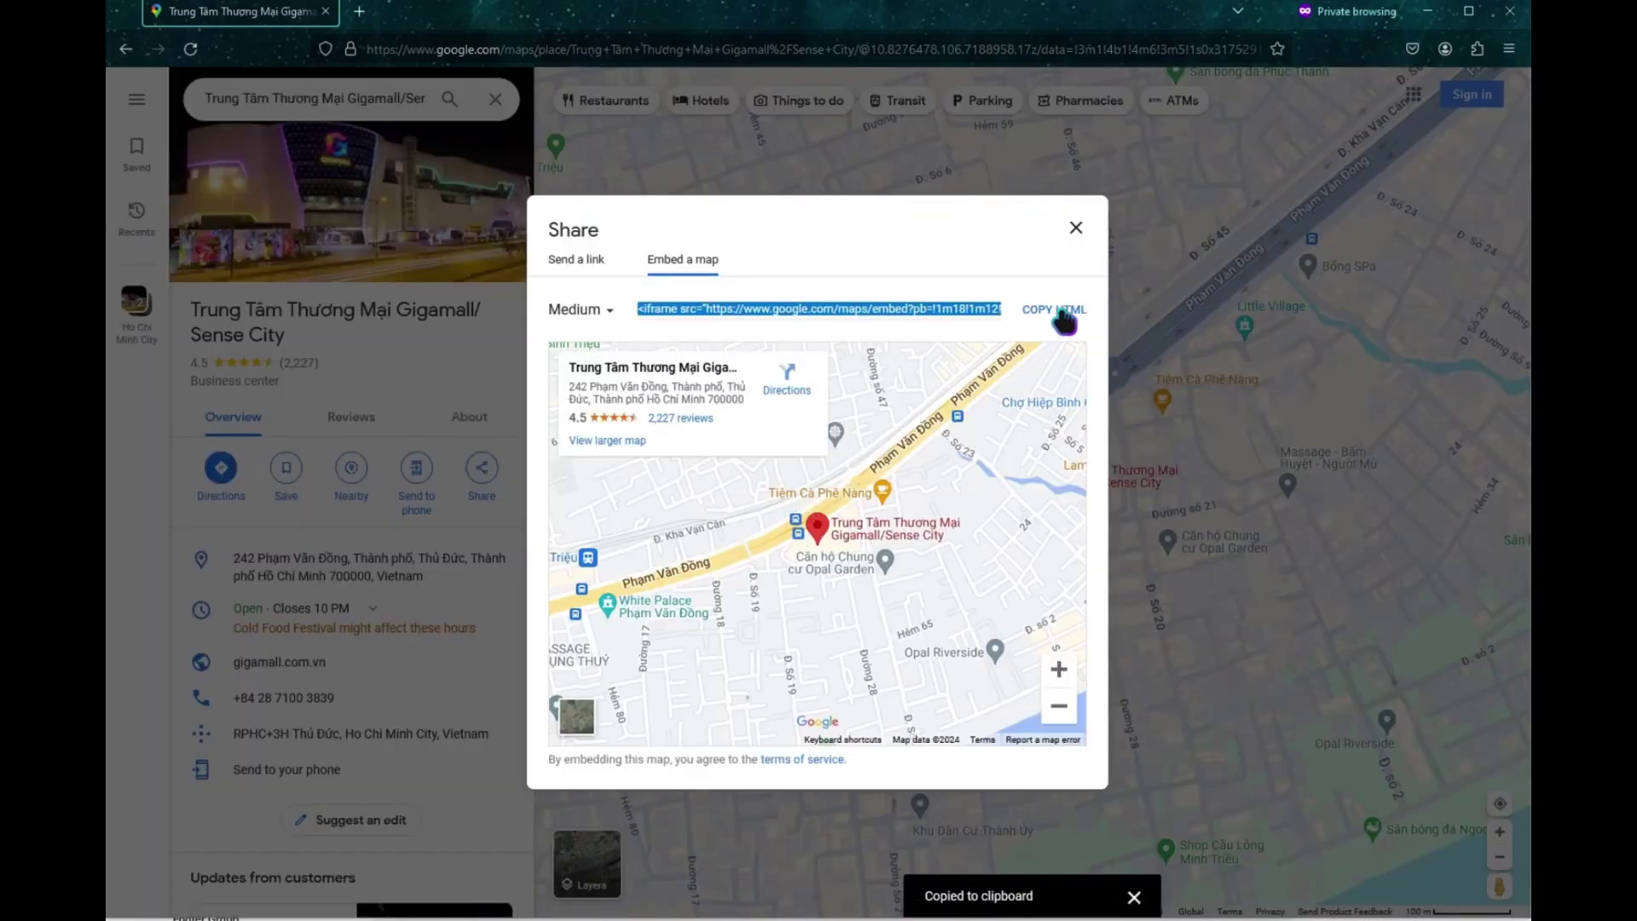
Step: Return to the Shopify theme editor and replace the second Store Info block's Google map iframe code with the copied Gigamall embed HTML
key("alt+Tab")
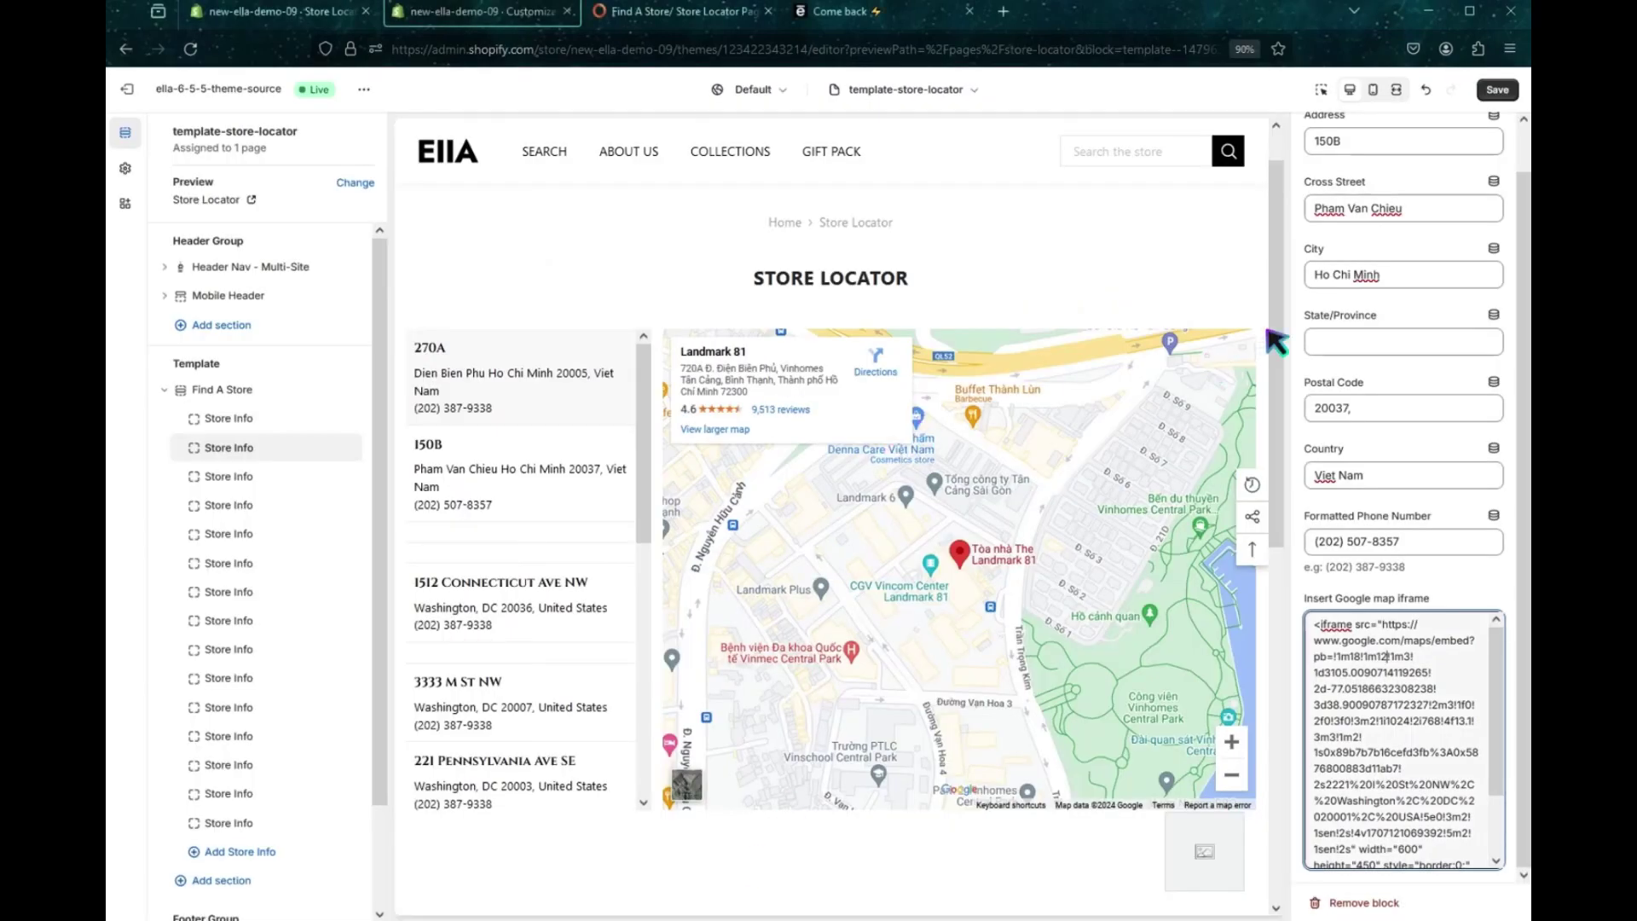
key("ctrl+a")
key("Delete")
right_click(1368, 678)
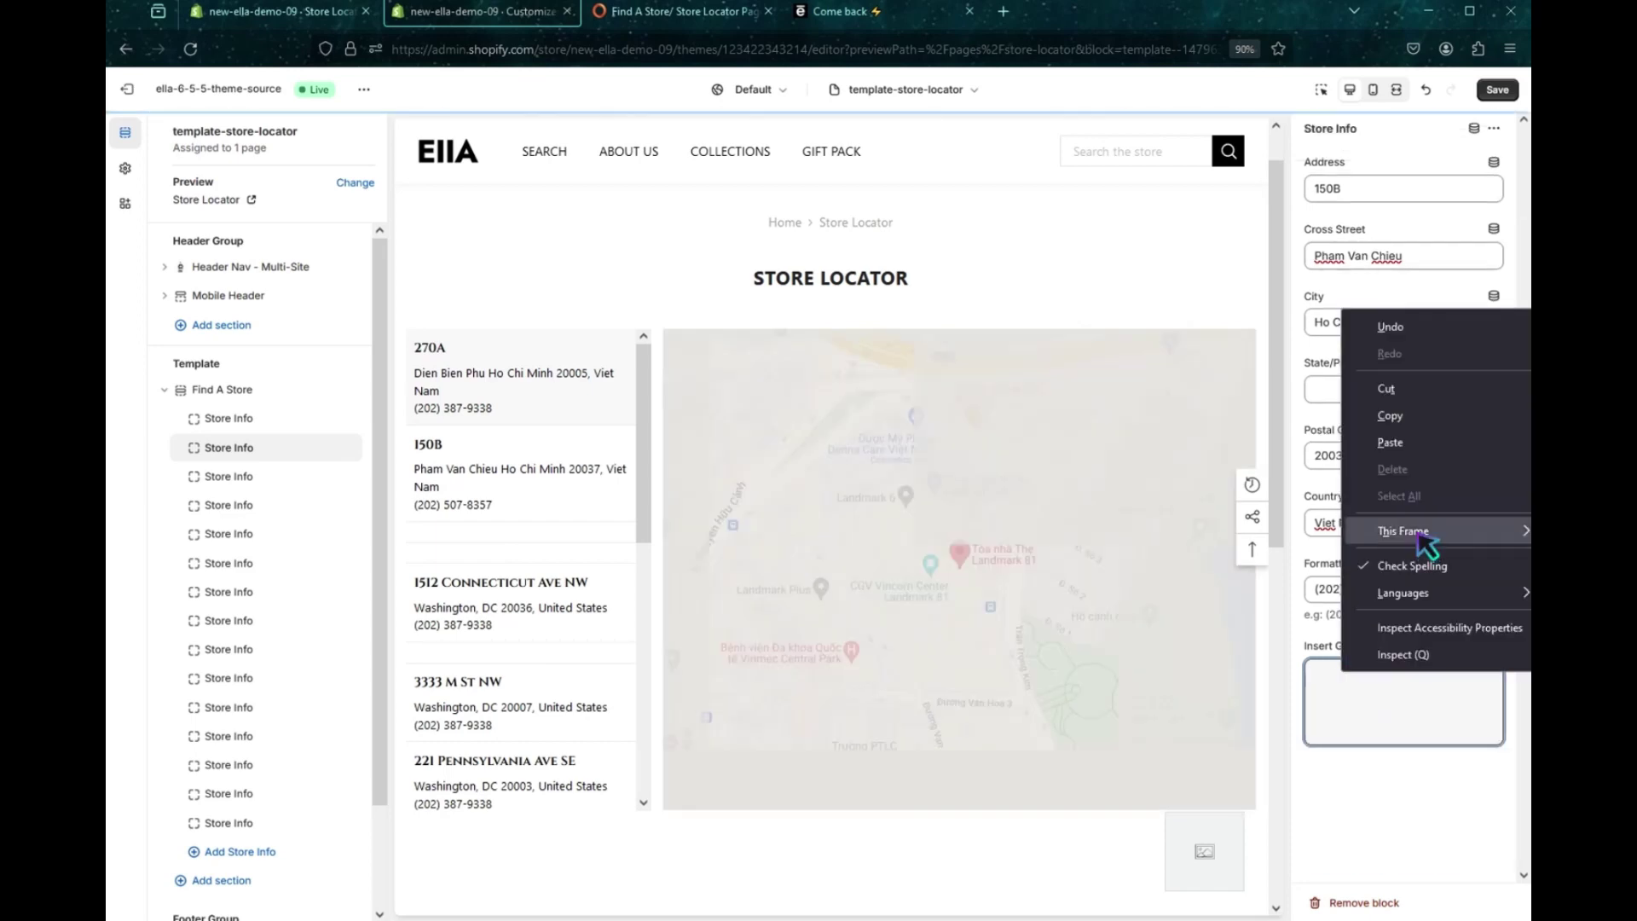
left_click(1412, 460)
key("ctrl+v")
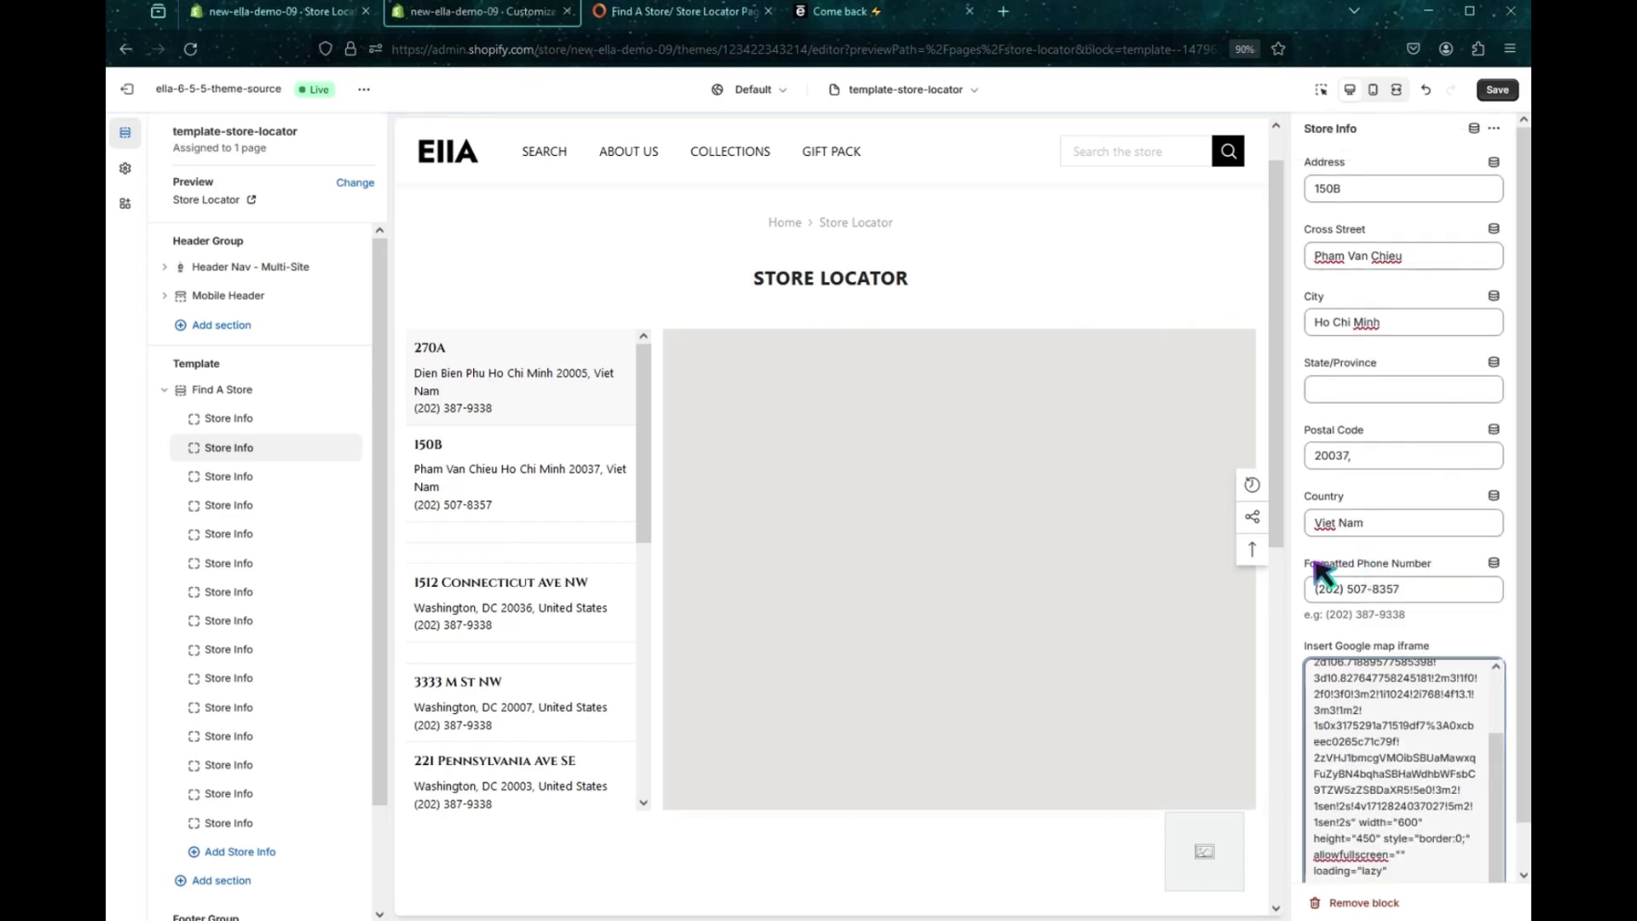
Step: In the third Store Info block, fill in the store's address and cross street, and set the city to Ho Chi Minh
left_click(229, 476)
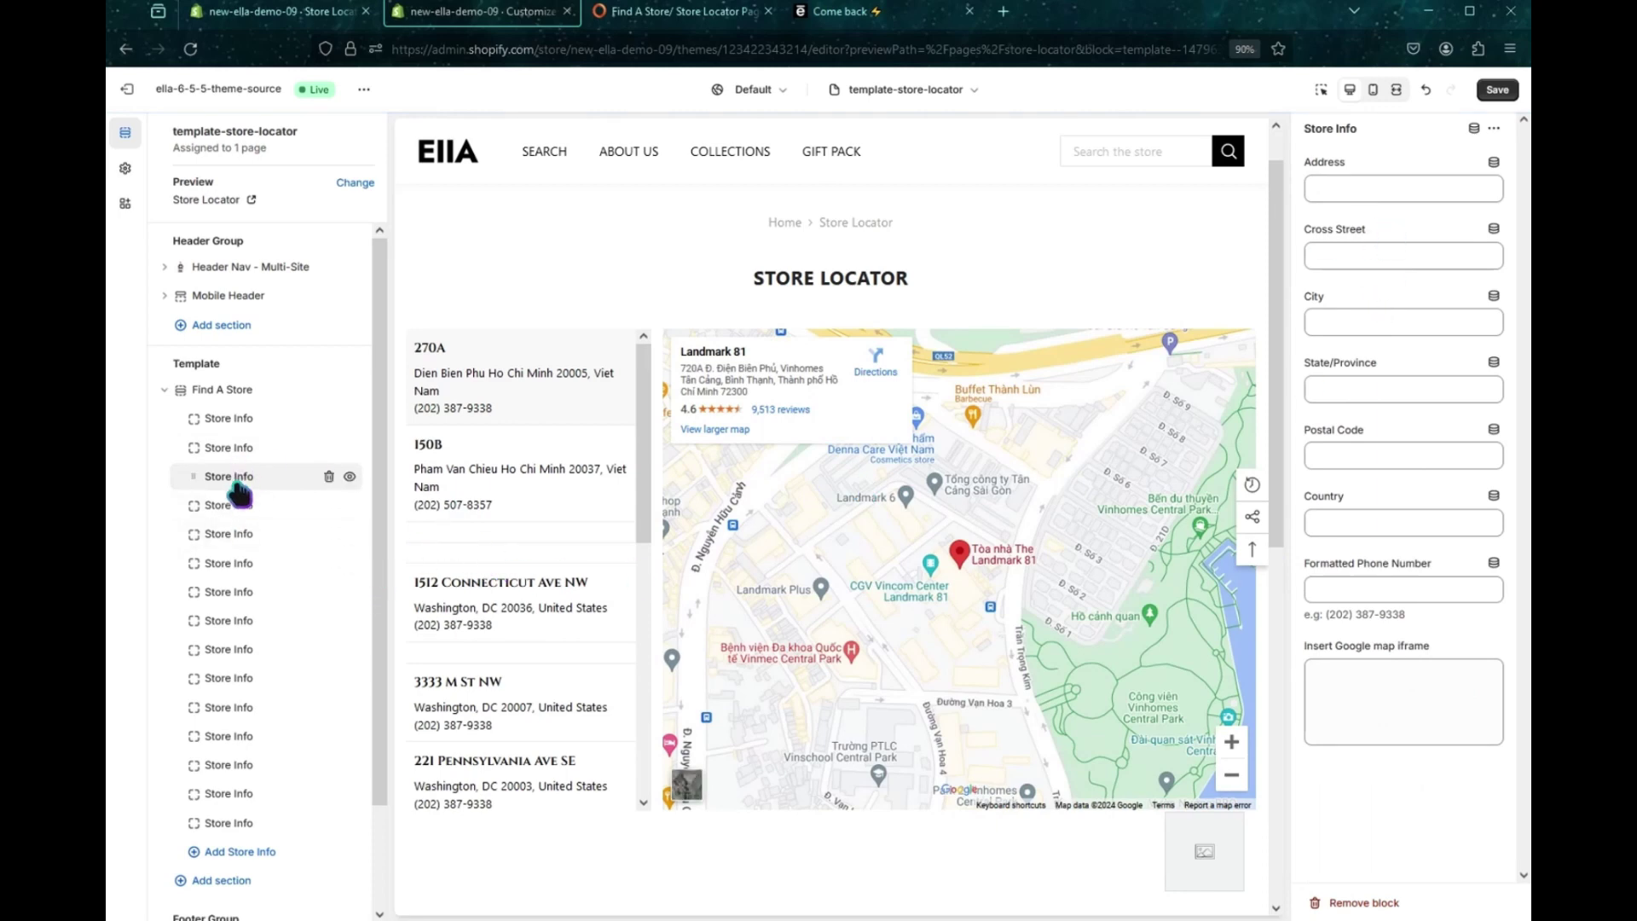
left_click(1369, 189)
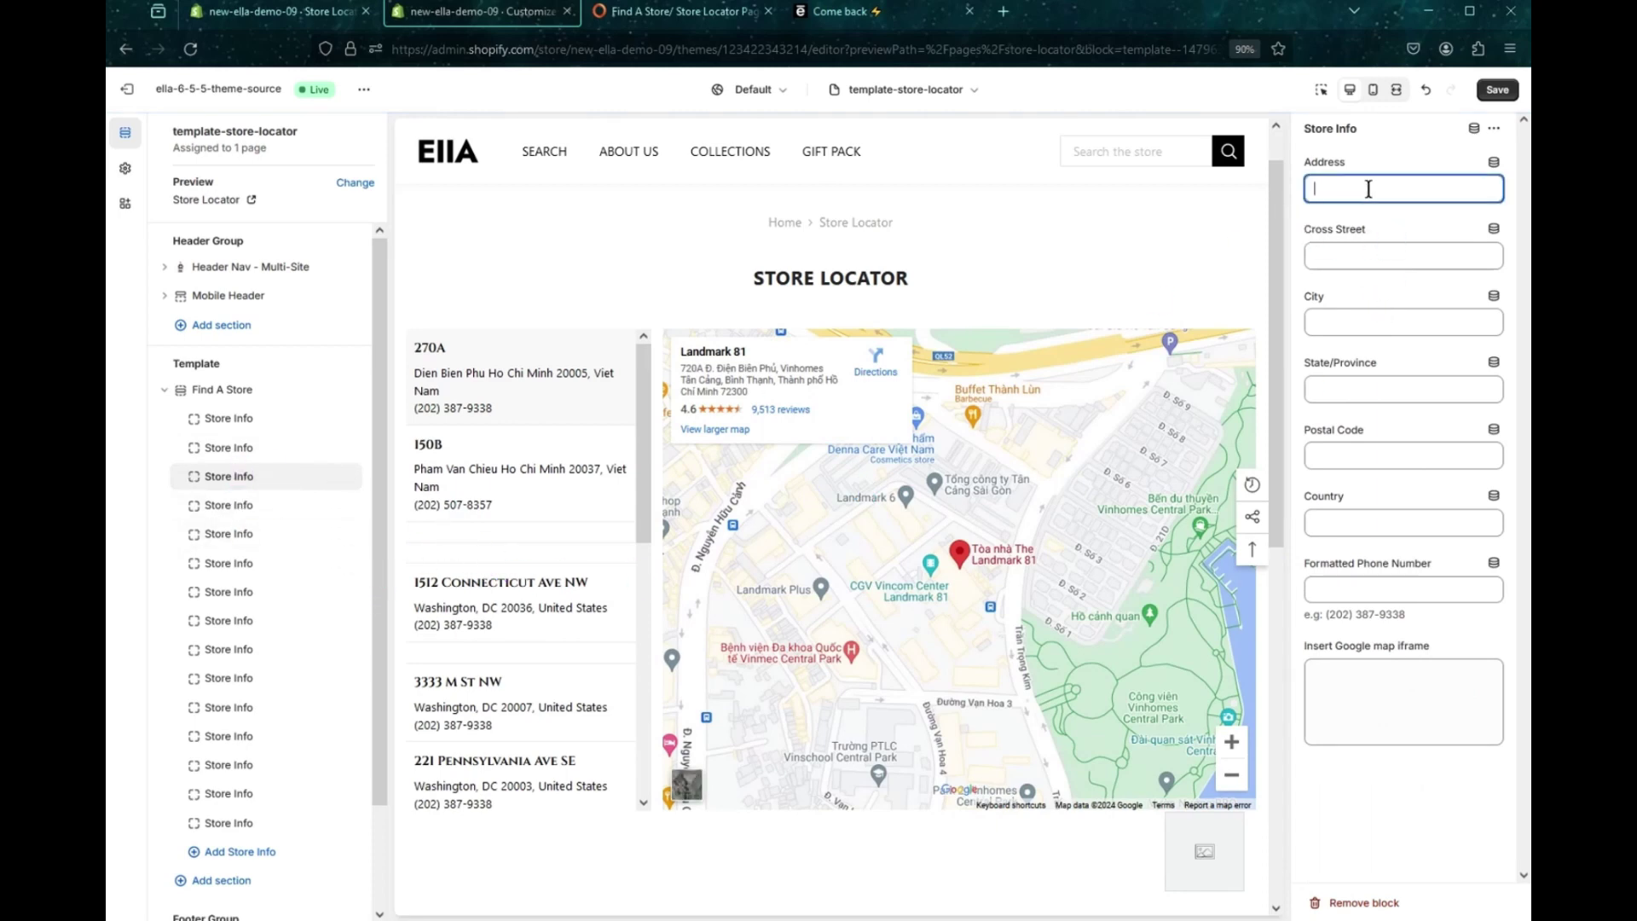
type("20C")
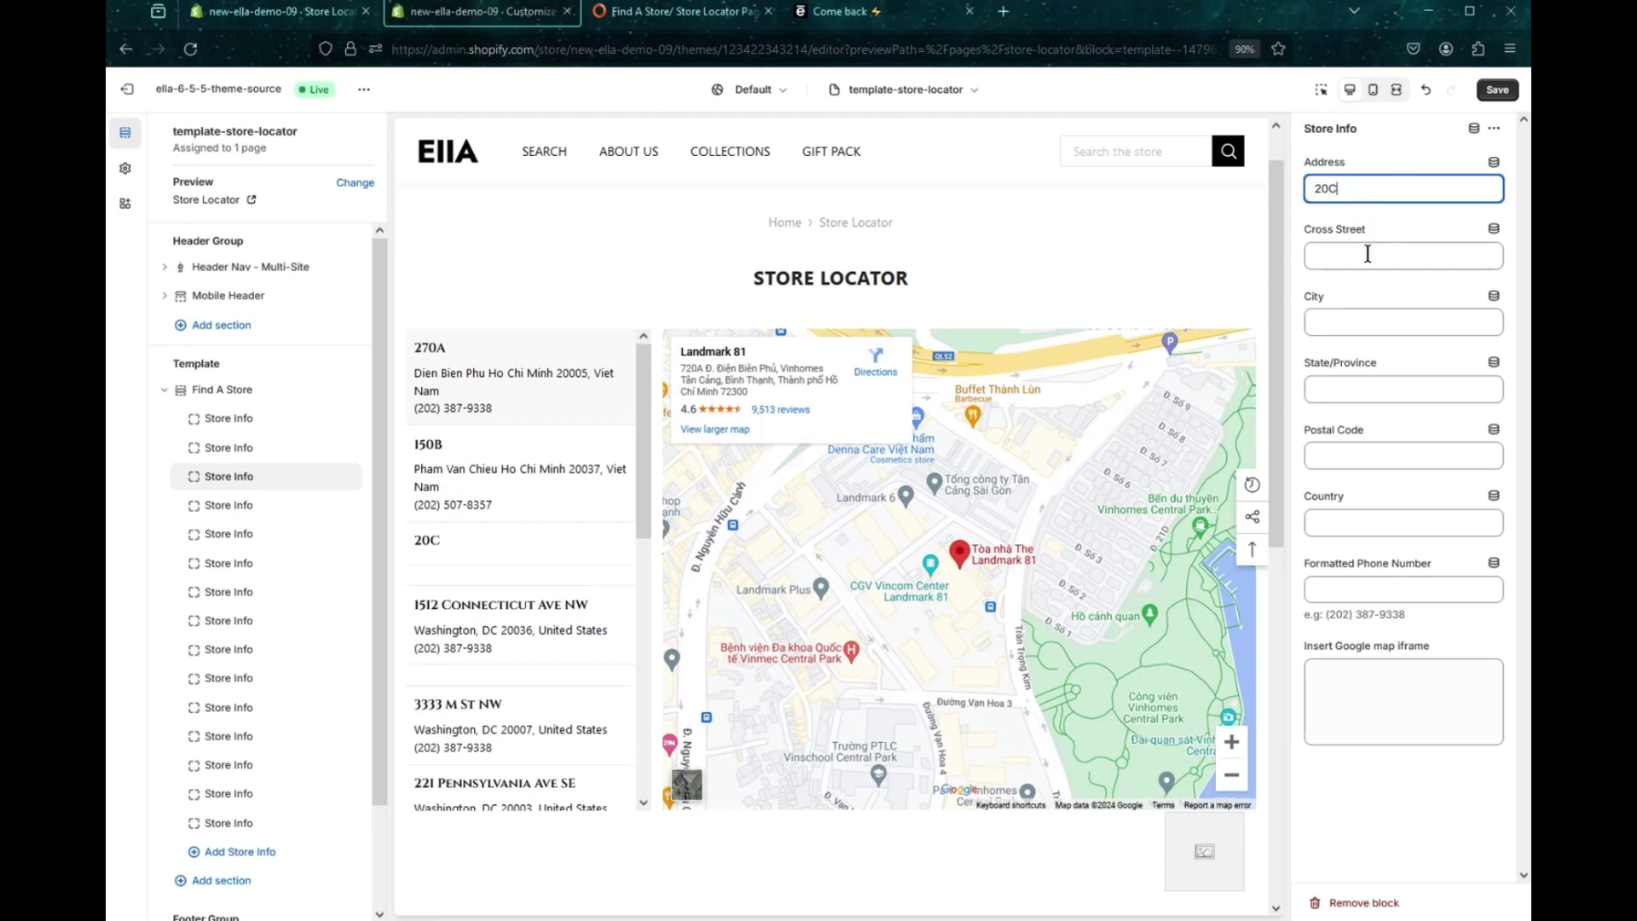
left_click(1368, 255)
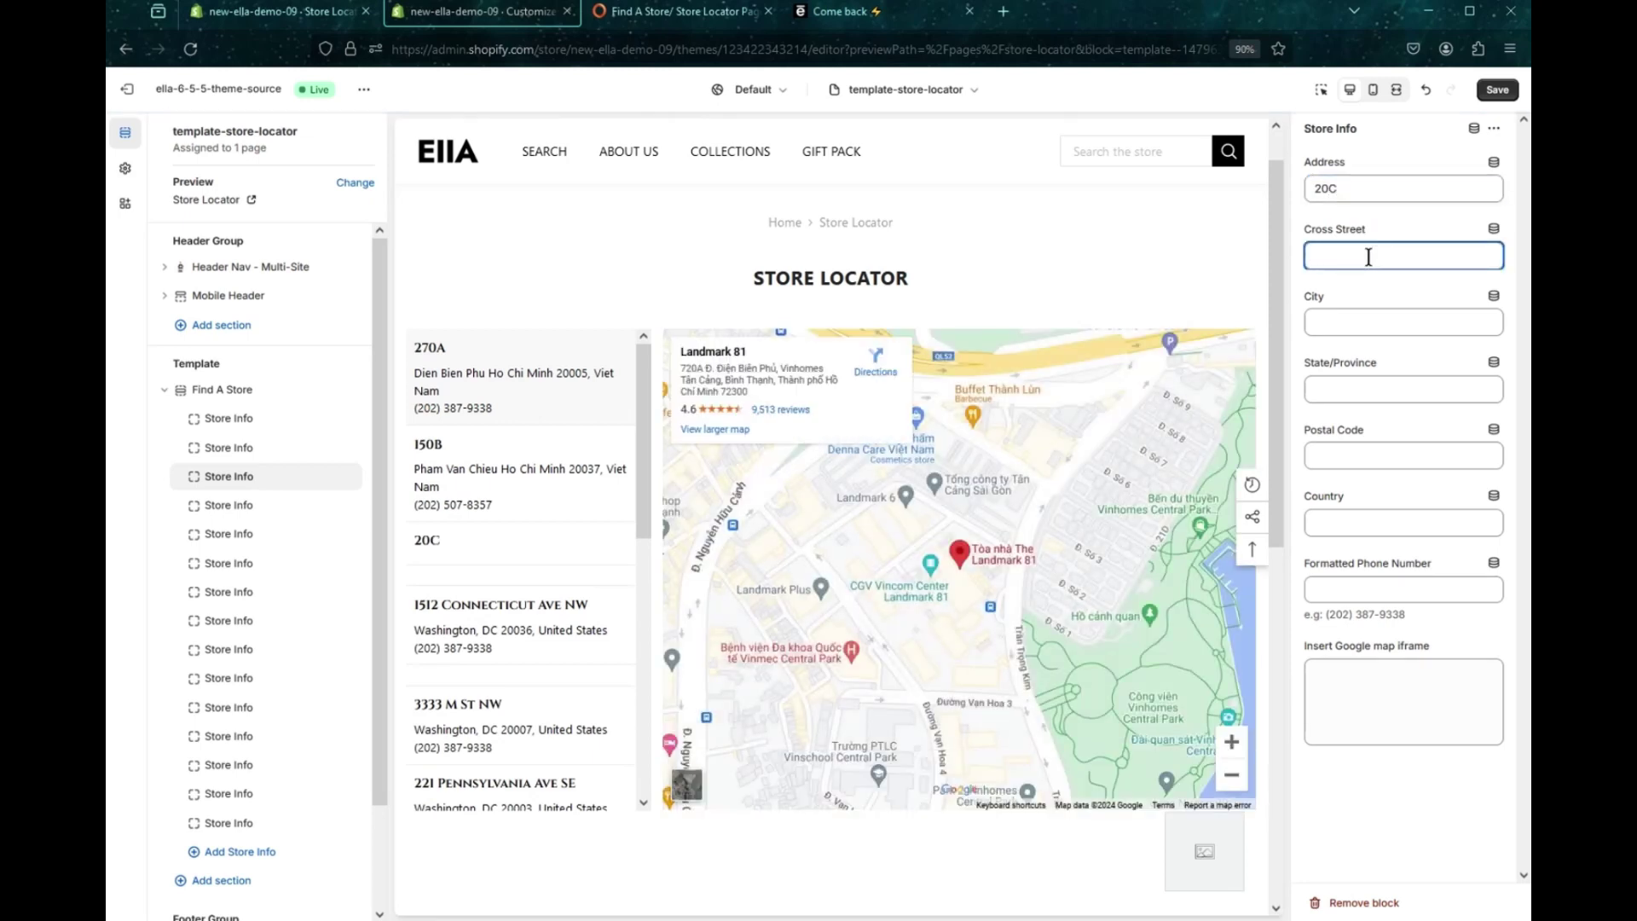
type("Quang Trung")
left_click(1393, 320)
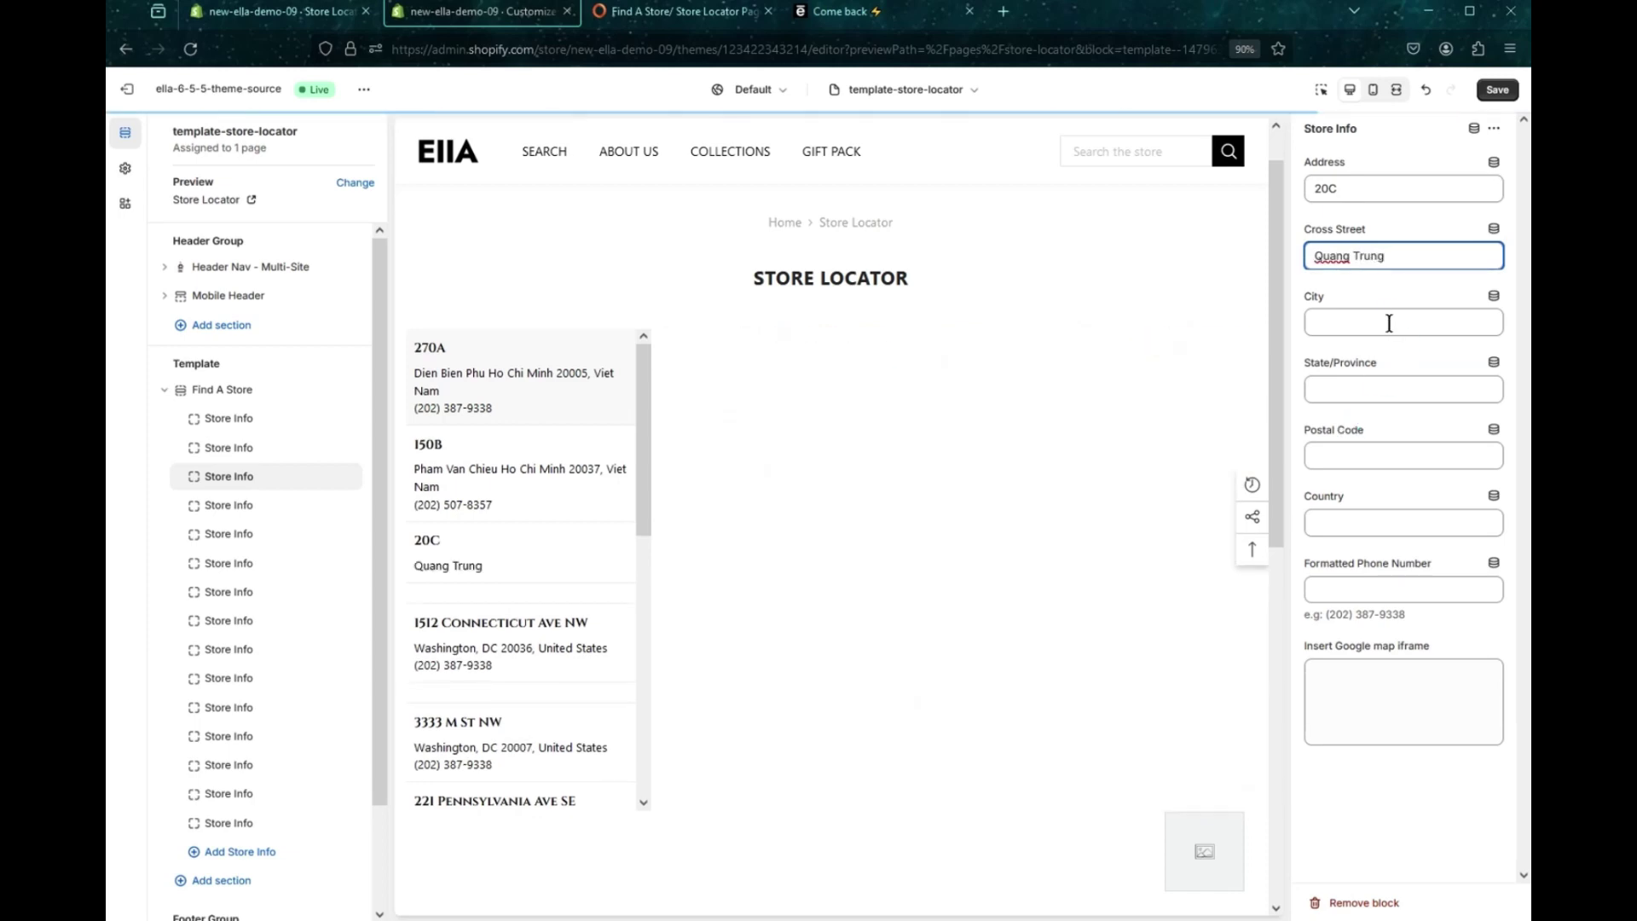
type("Ho")
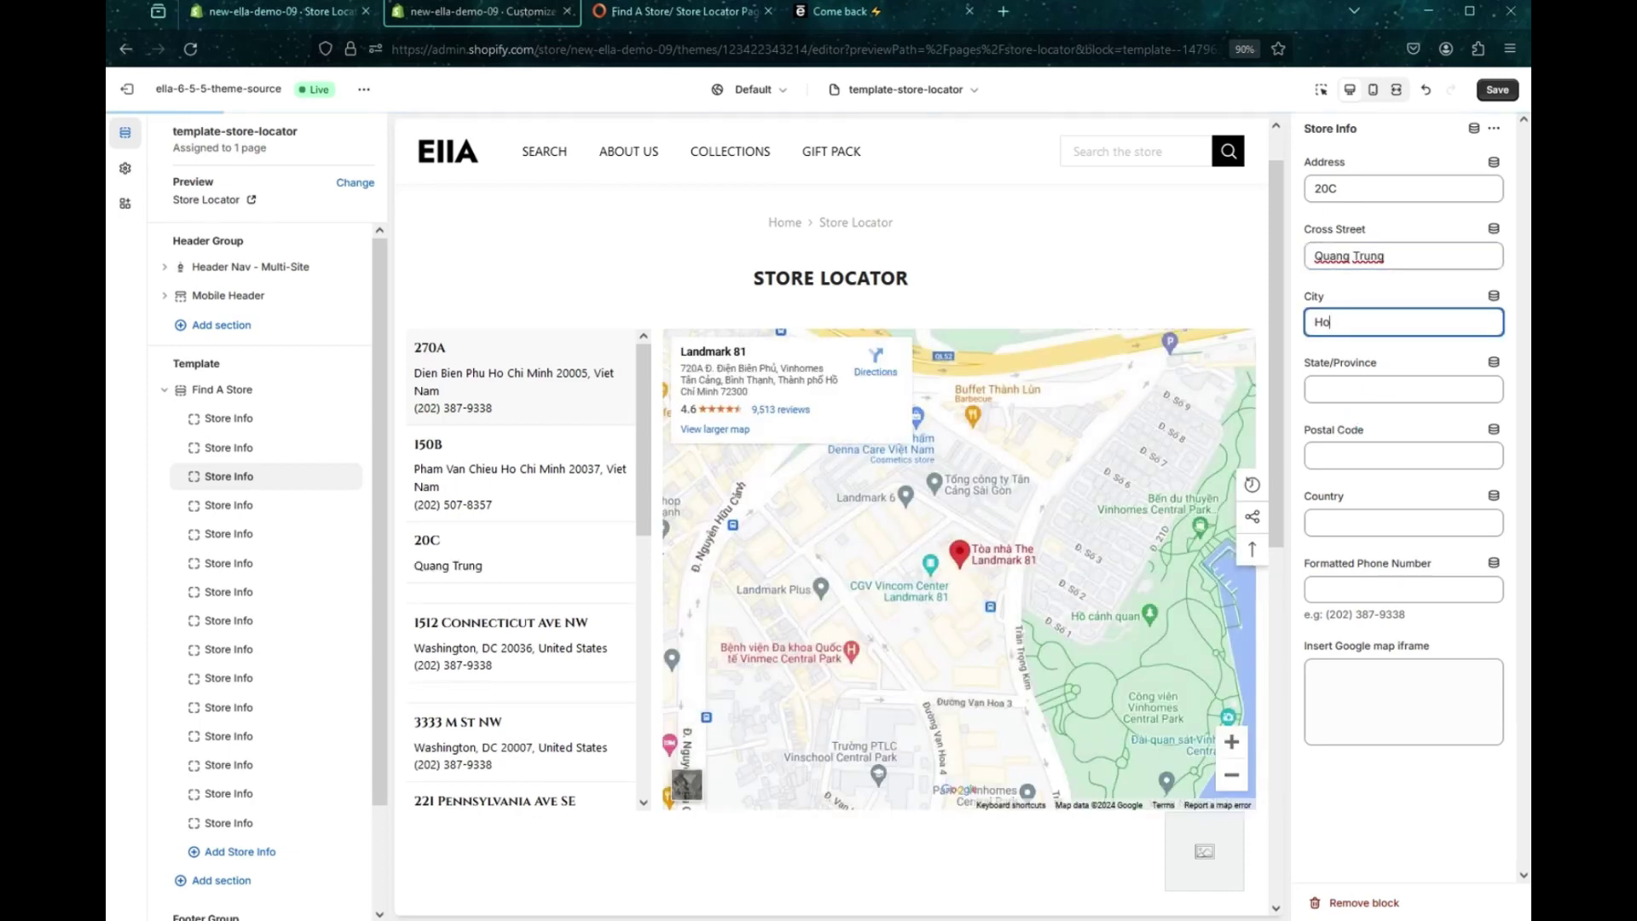
type(" ch")
type("hi Minh")
Step: Fill in the third store's postal code and phone number, and set its country to Viet Nam
left_click(1406, 454)
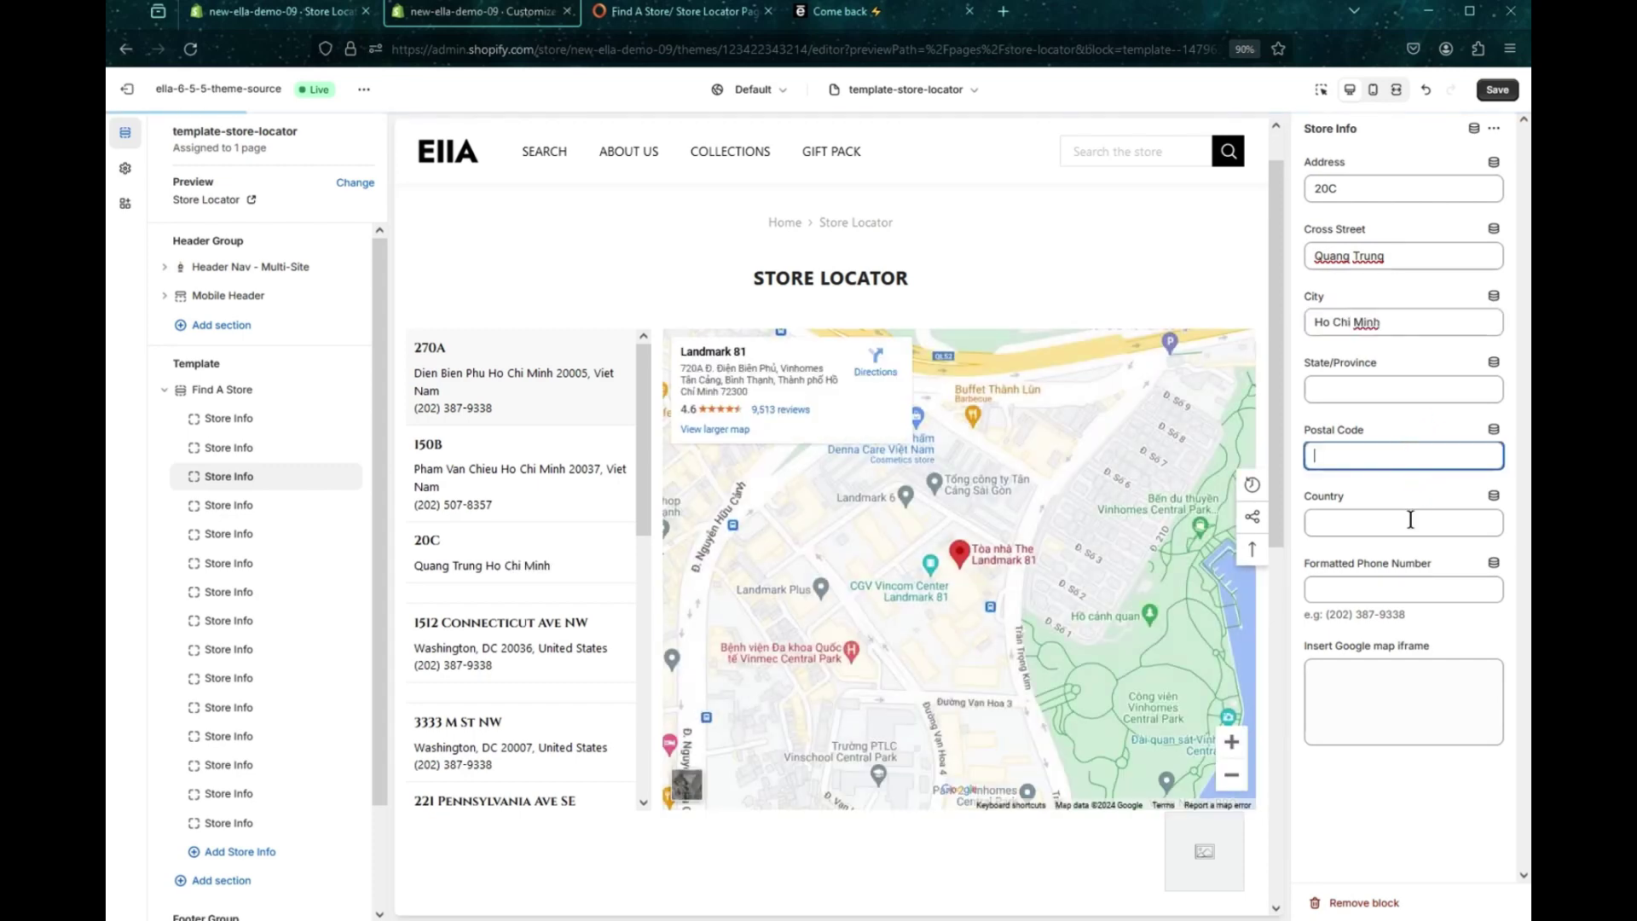
left_click(1450, 522)
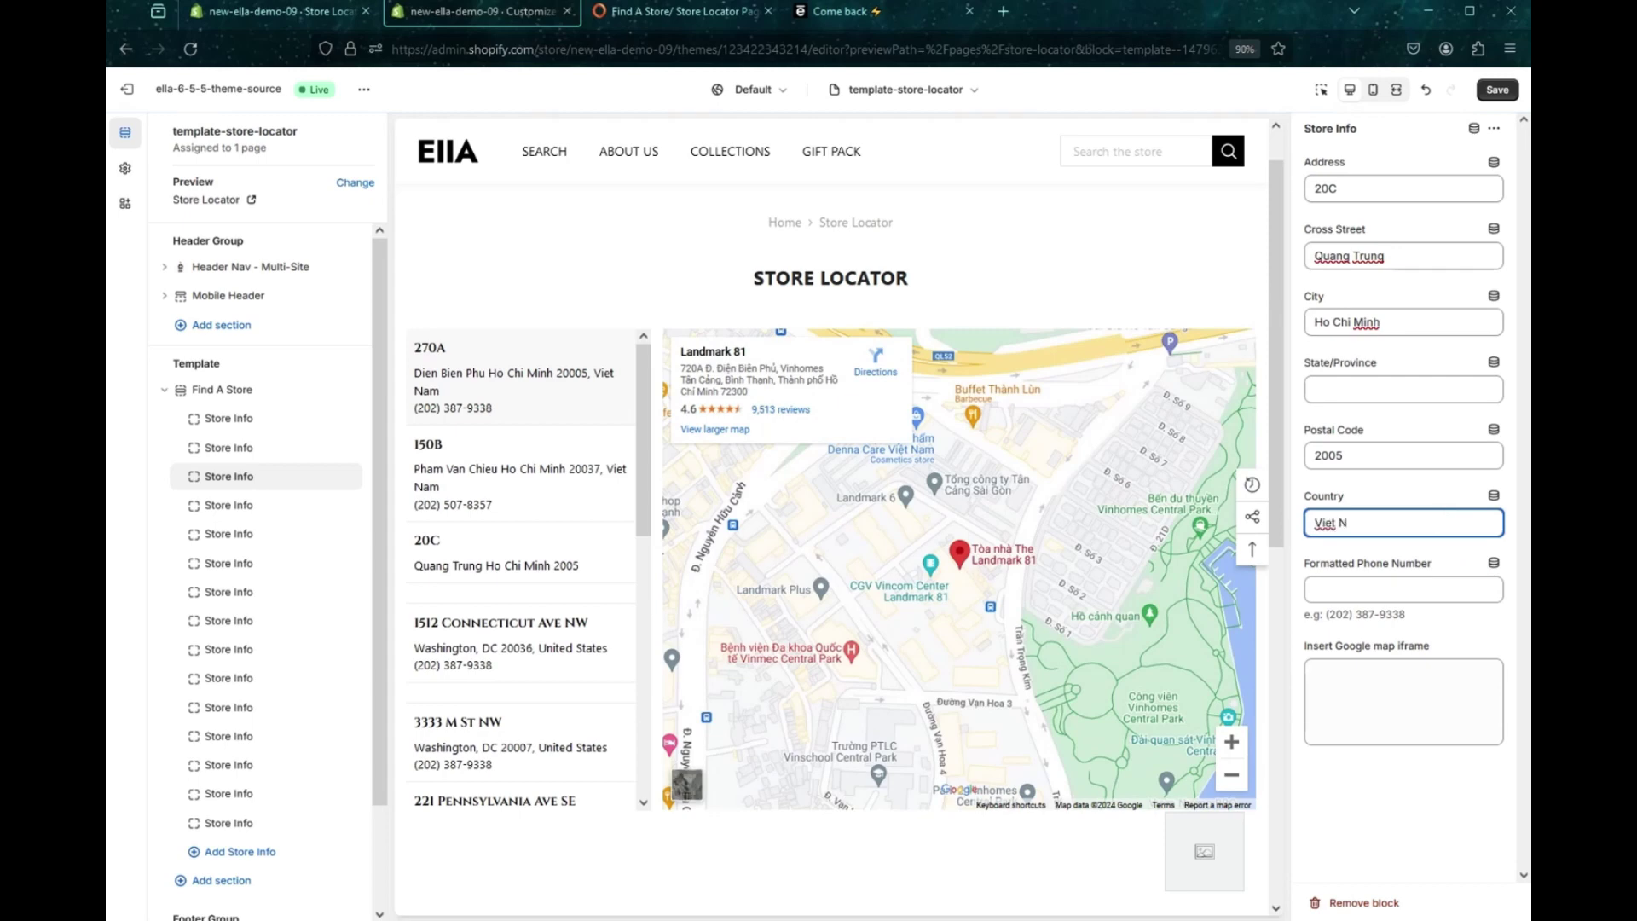
left_click(1430, 591)
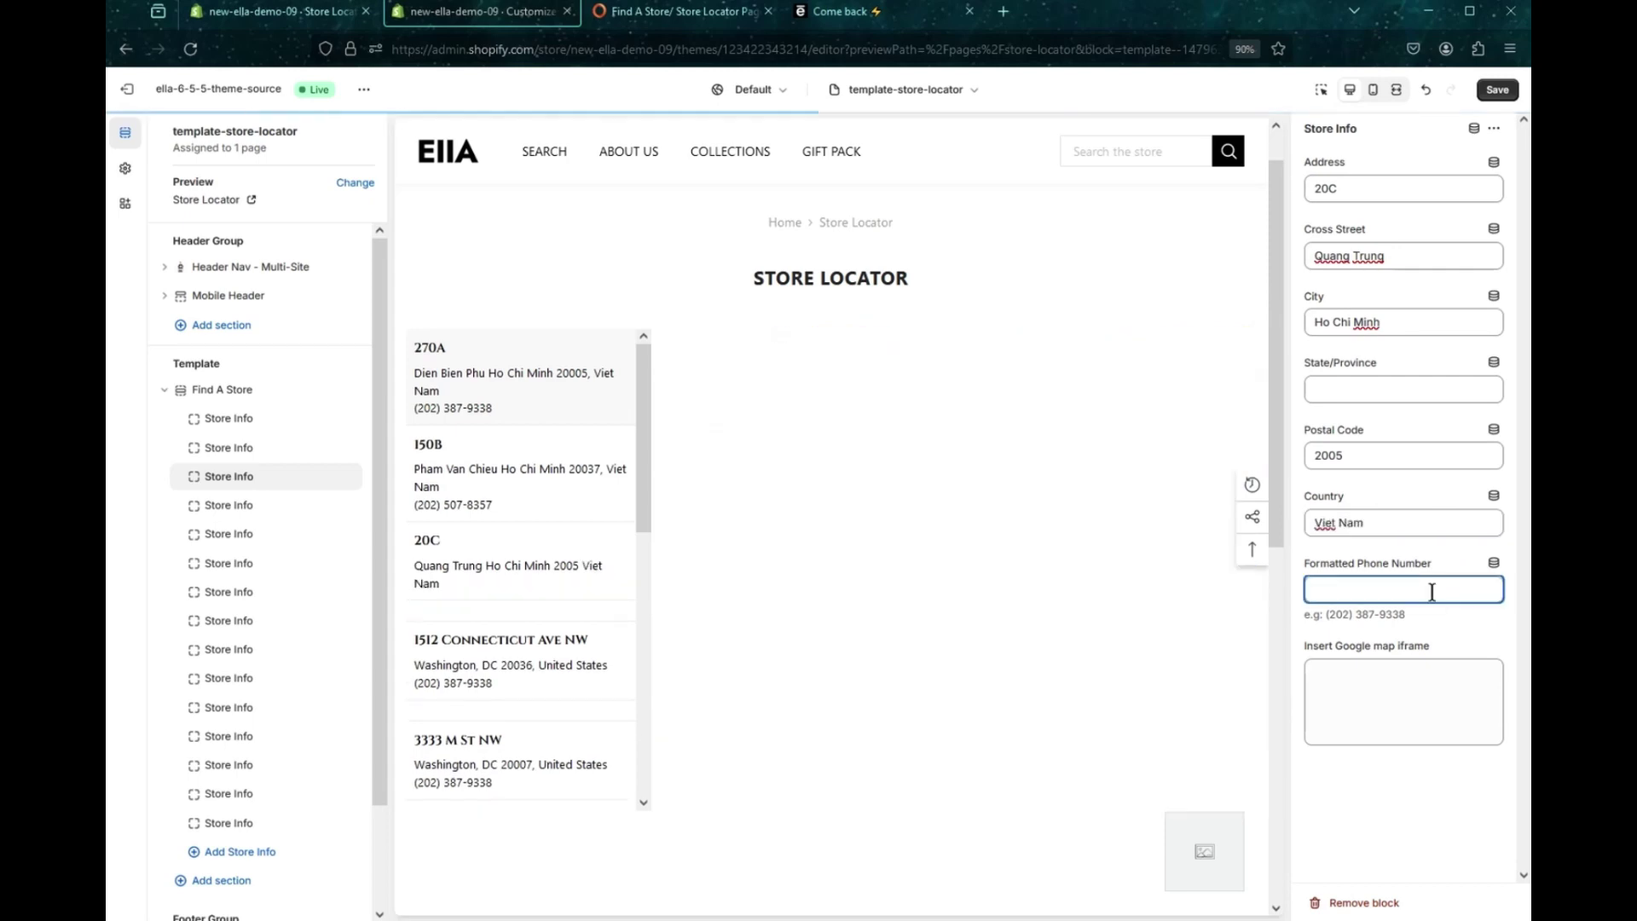
type("012345")
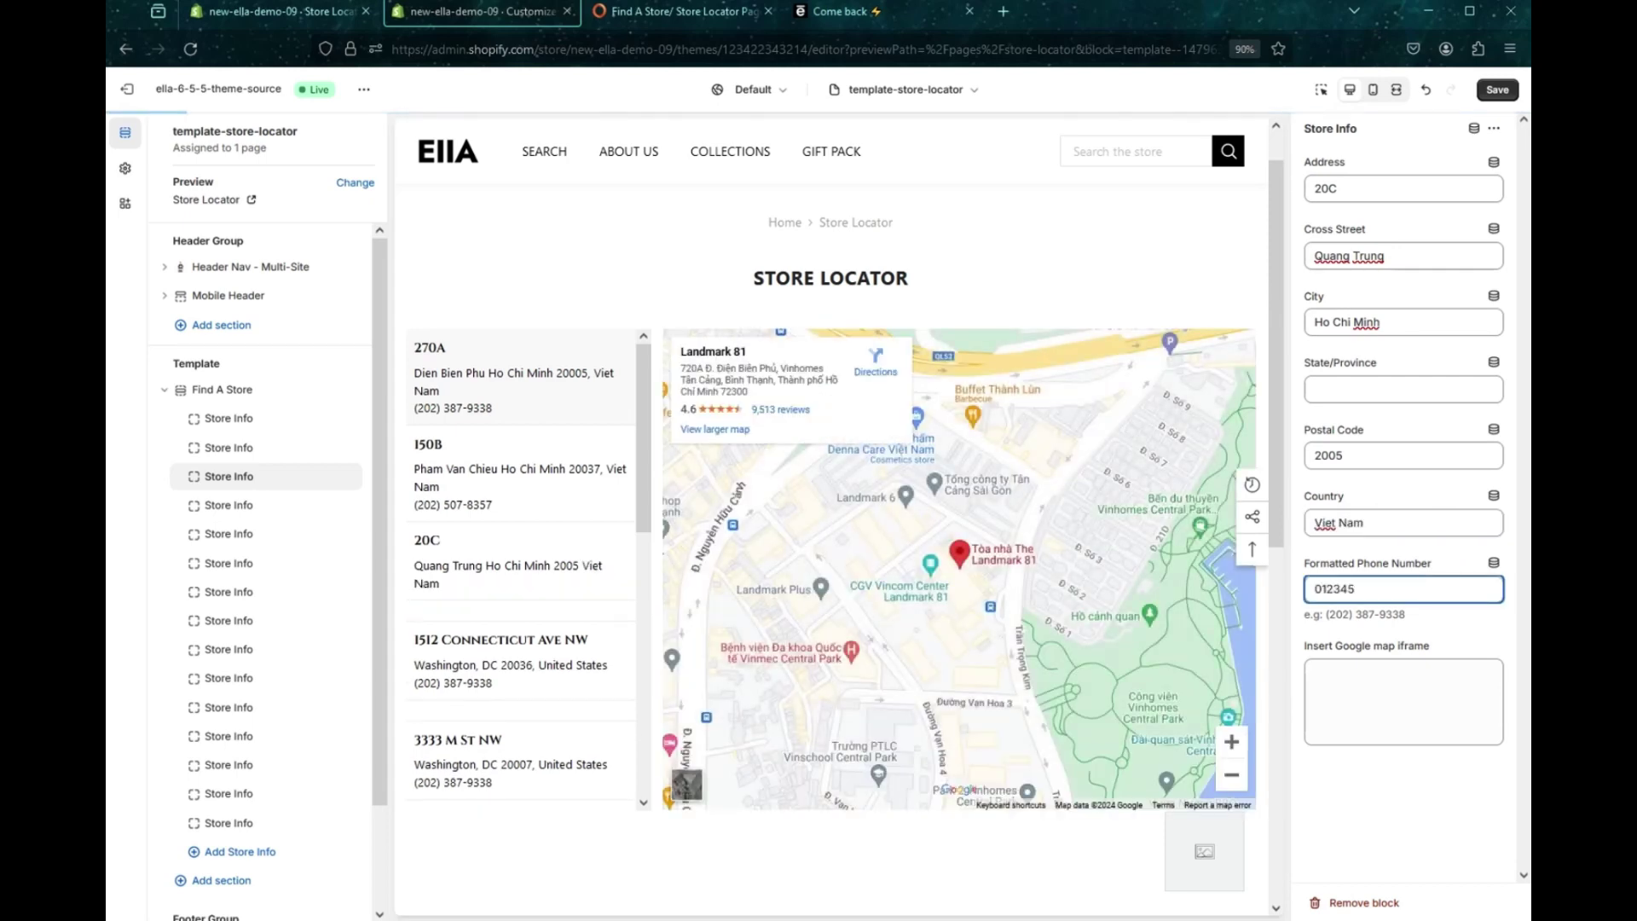
type("678")
left_click(1382, 670)
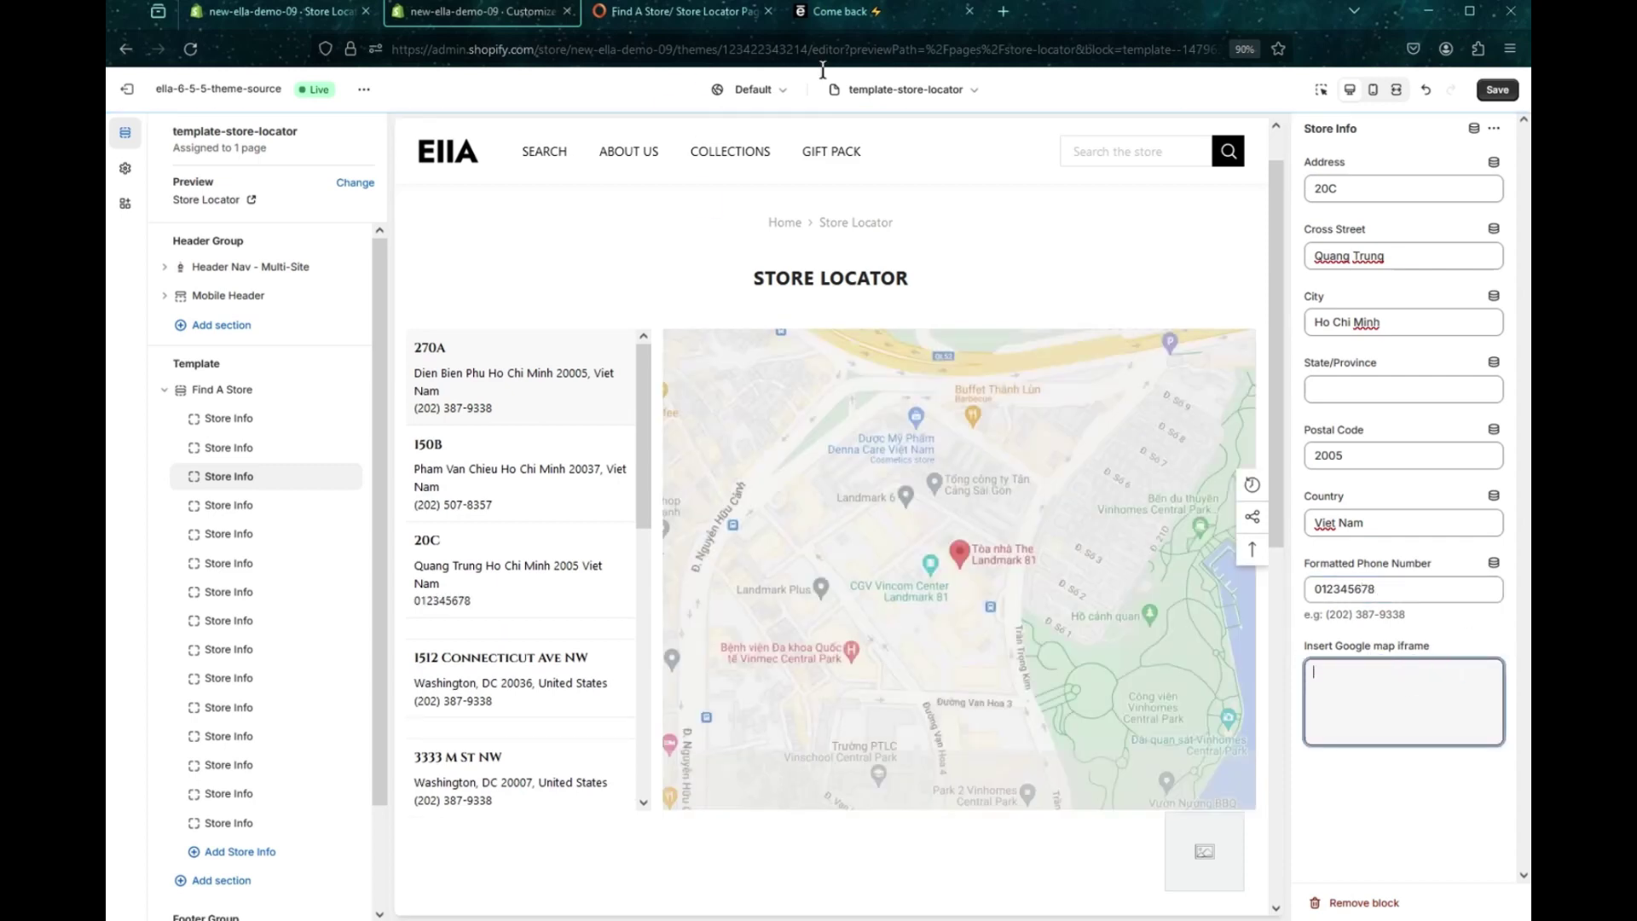
Step: Switch to Google Maps, clear the previous place, search for "eo" and open ÆON MALL Tan Phu Celadon
key("alt+Tab")
left_click(1072, 231)
left_click(495, 101)
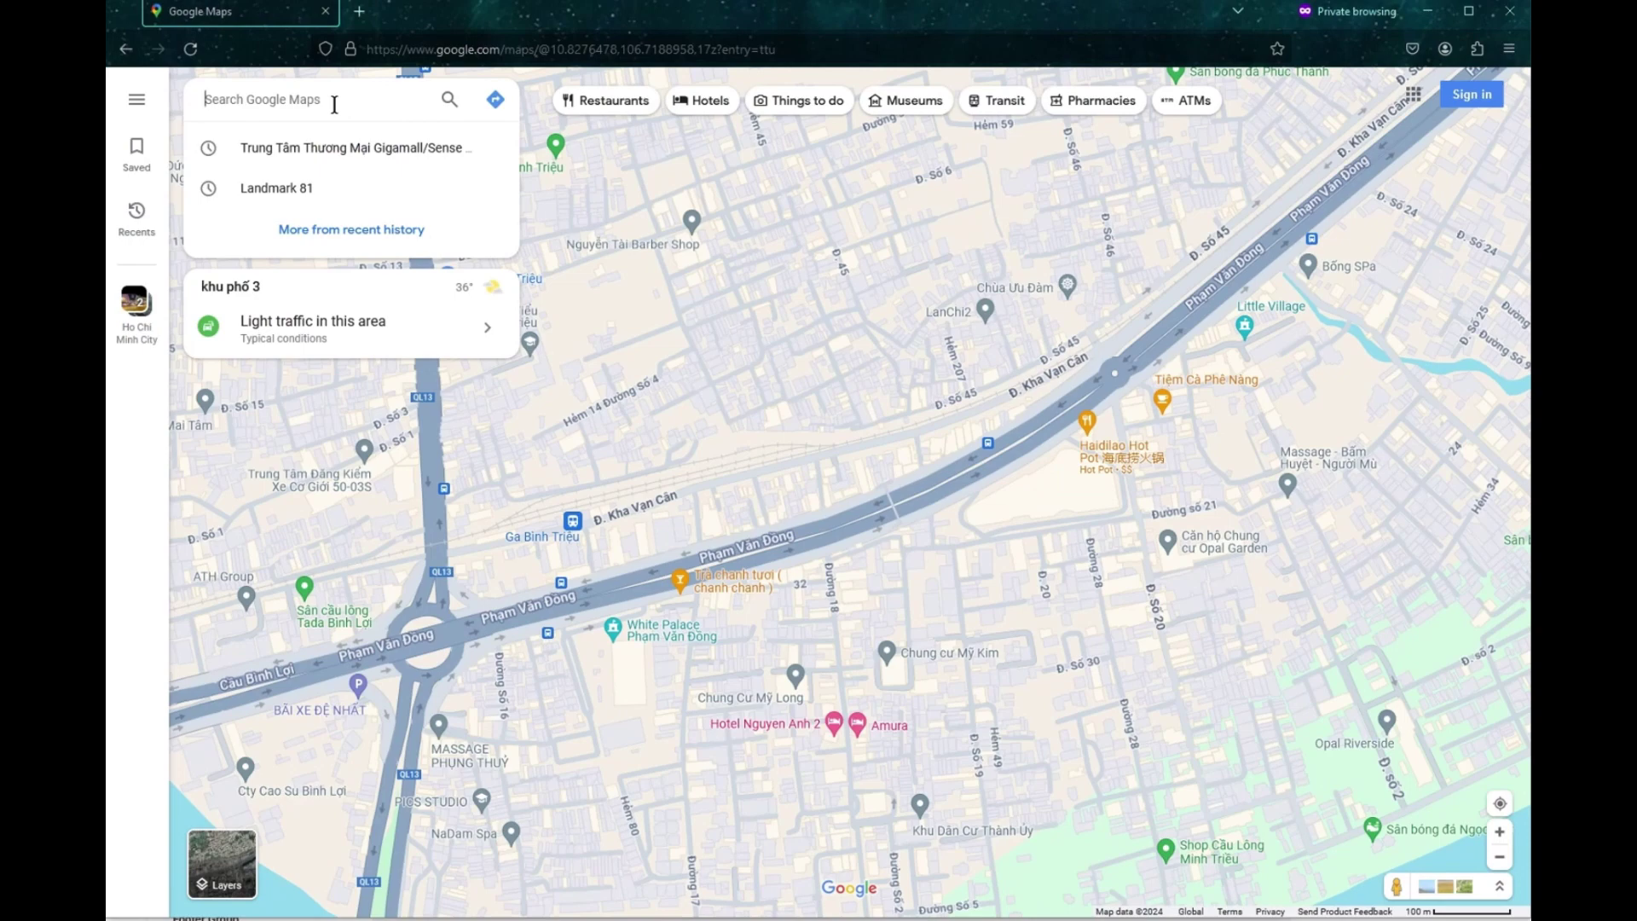
type("eo")
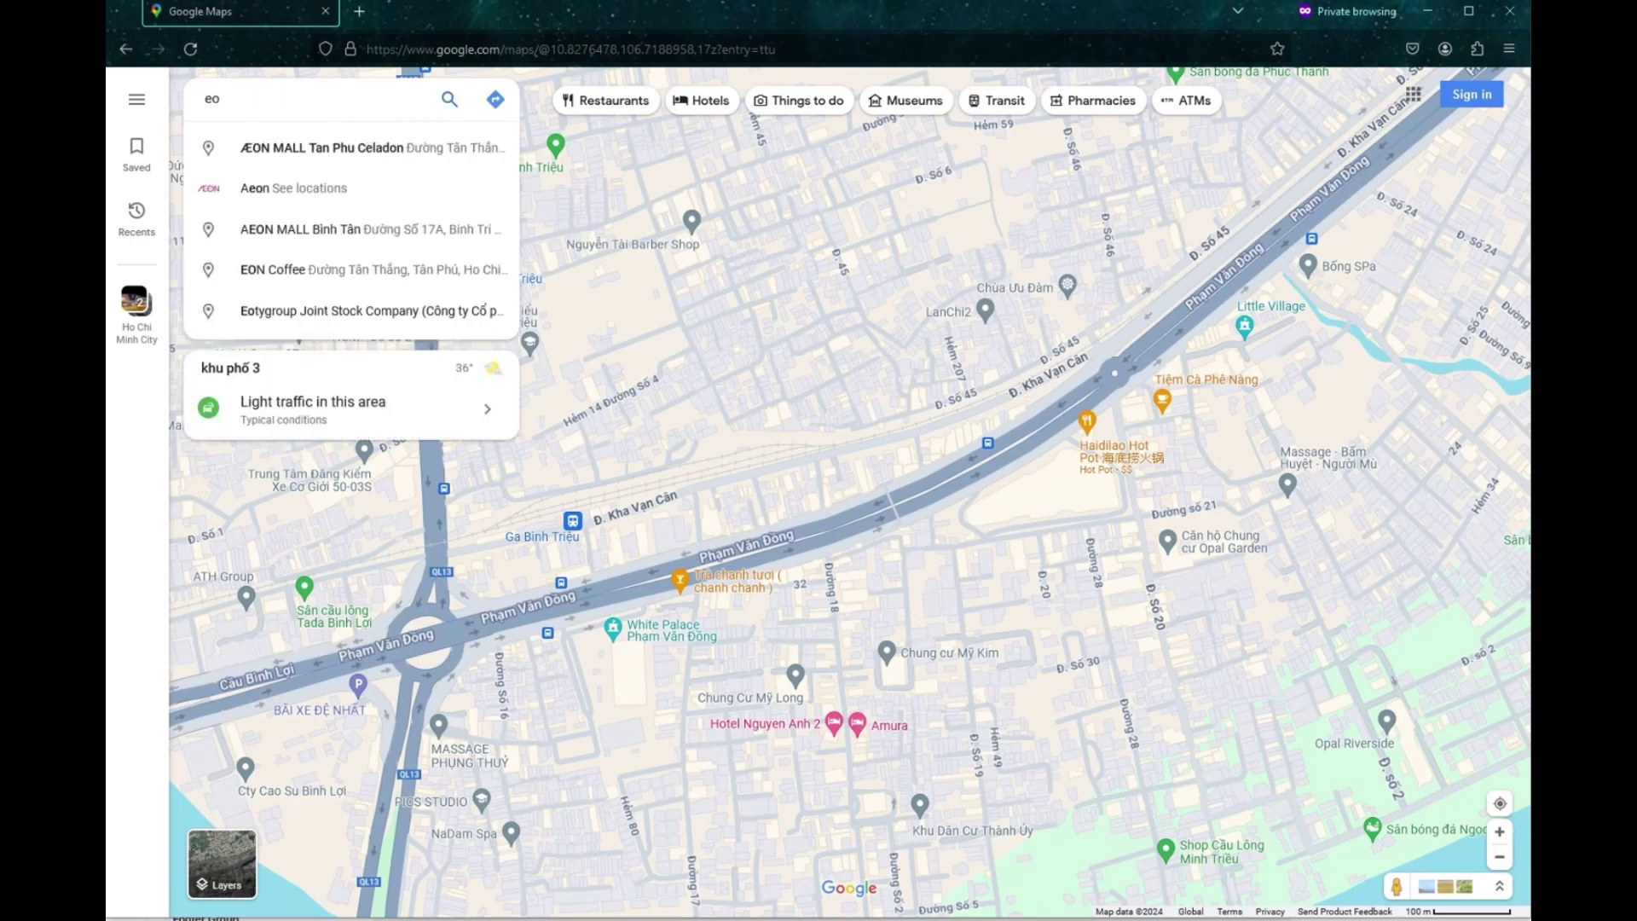
left_click(392, 154)
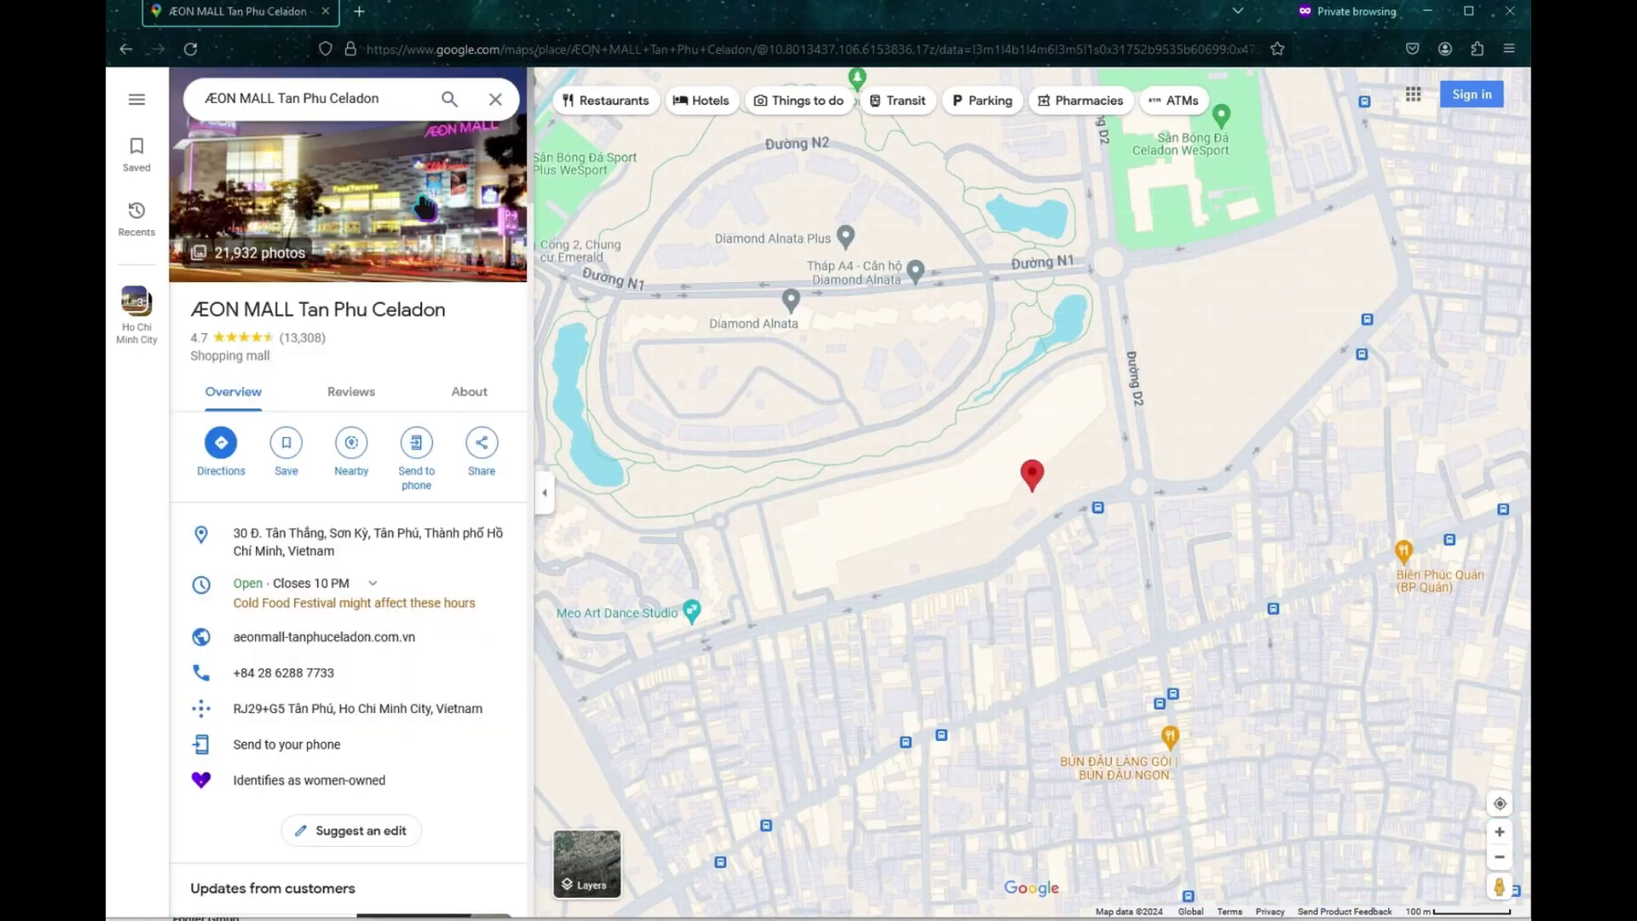
Step: Copy the embed map HTML from the sharing options of ÆON MALL Tan Phu Celadon
left_click(483, 445)
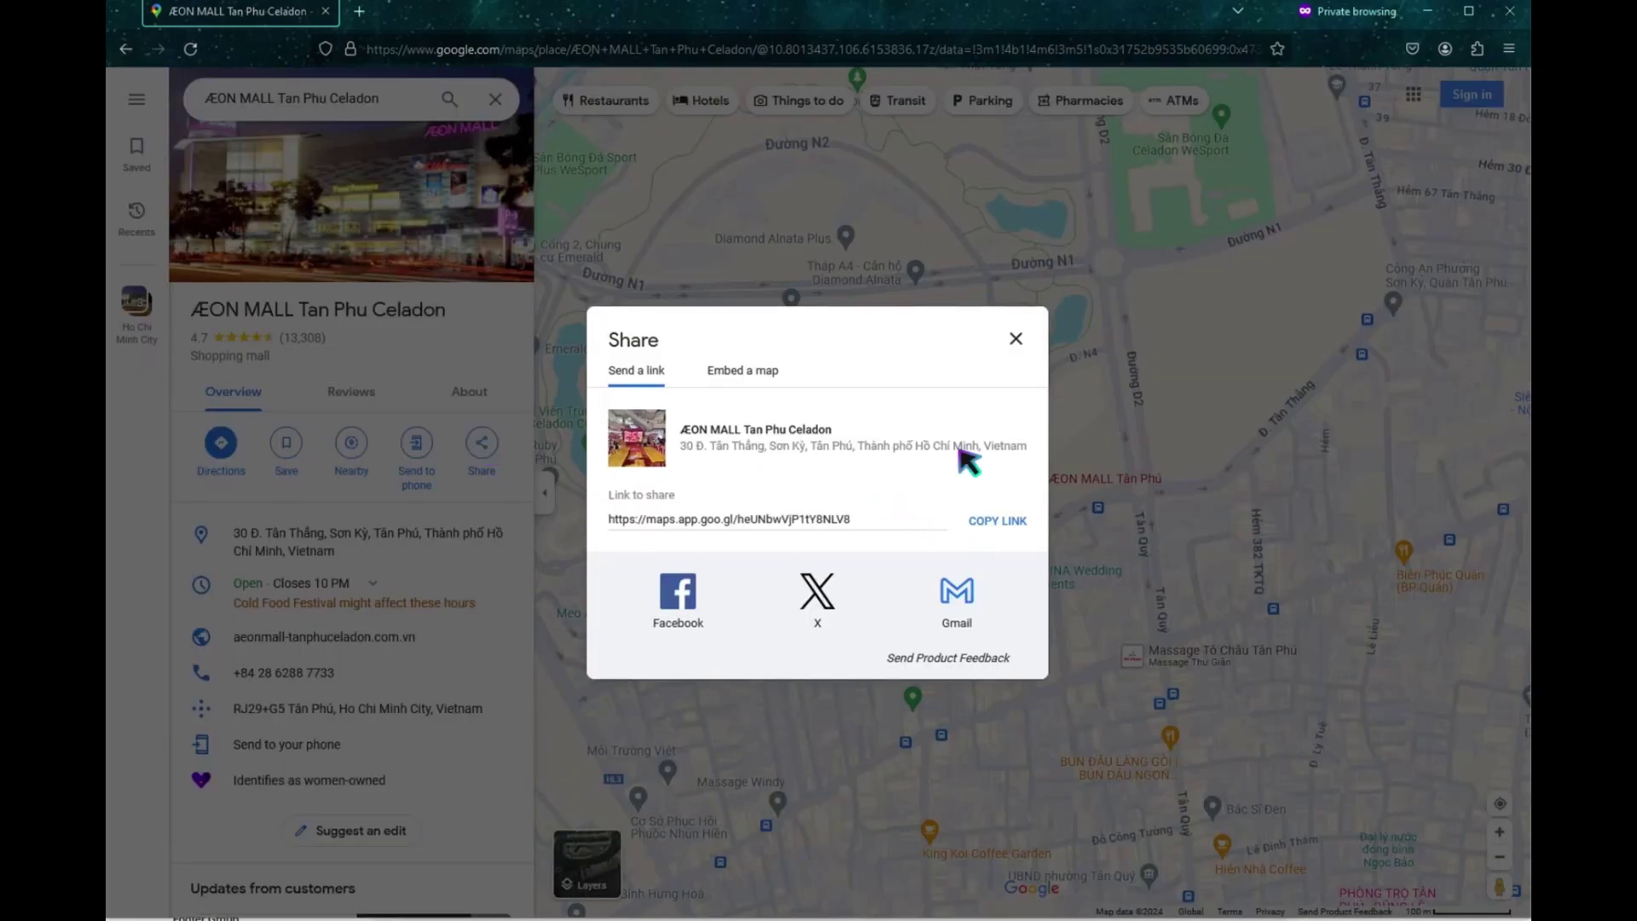
left_click(759, 370)
left_click(1051, 314)
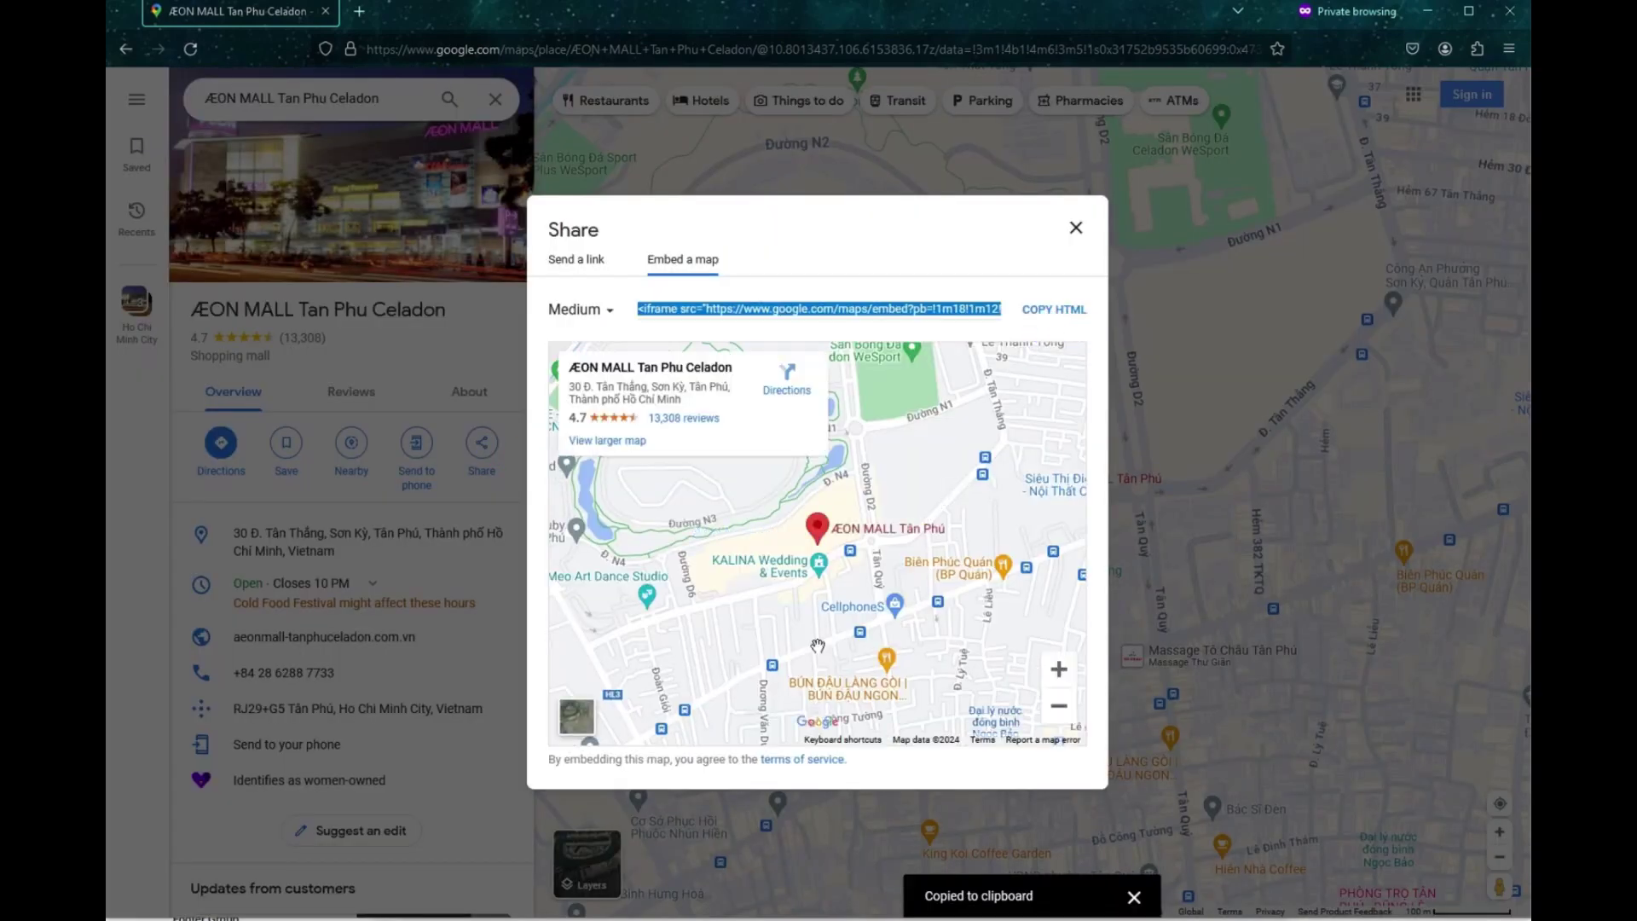
Step: Back in the Shopify theme editor, paste the copied ÆON MALL embed HTML as the third store's Google map iframe and save the template
key("alt+Tab")
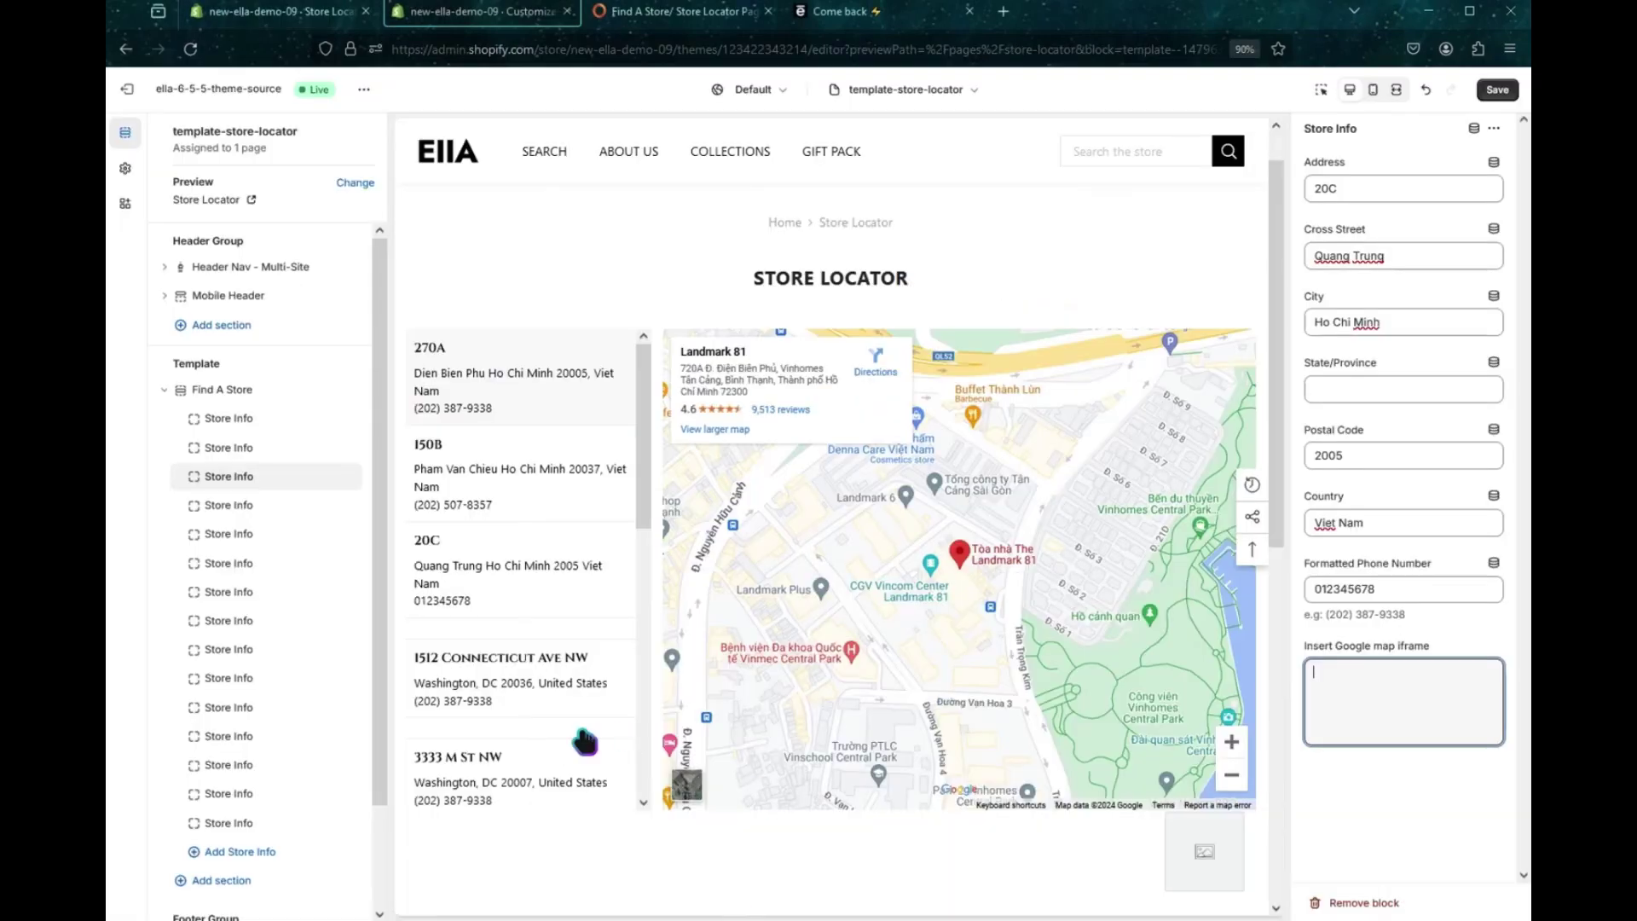
right_click(1343, 687)
left_click(1402, 459)
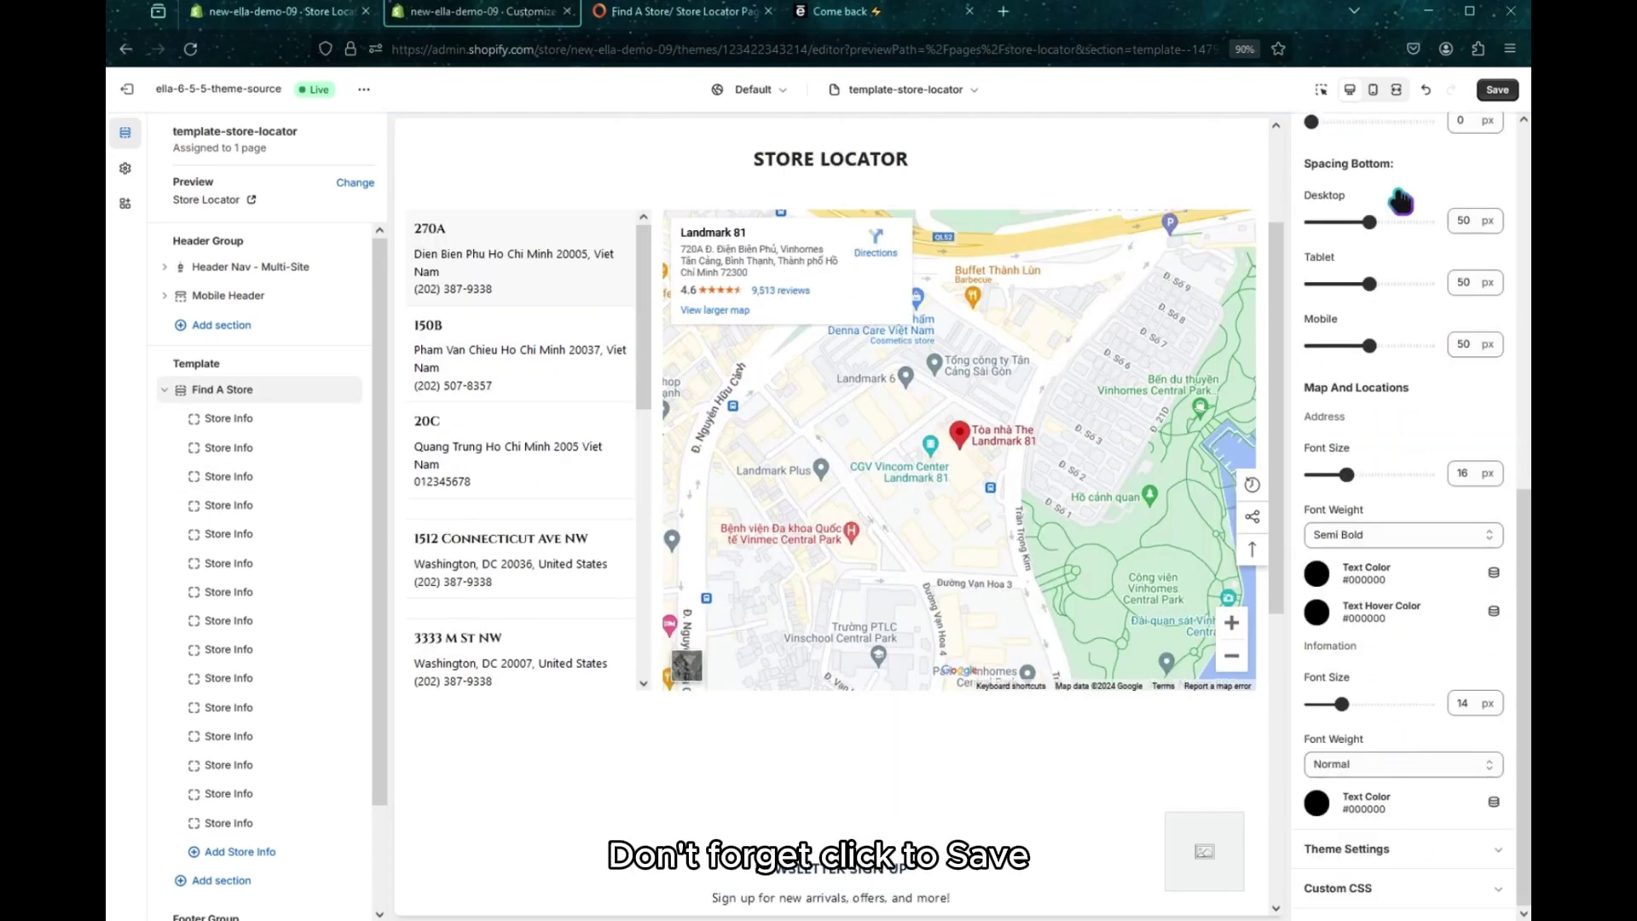
left_click(1489, 100)
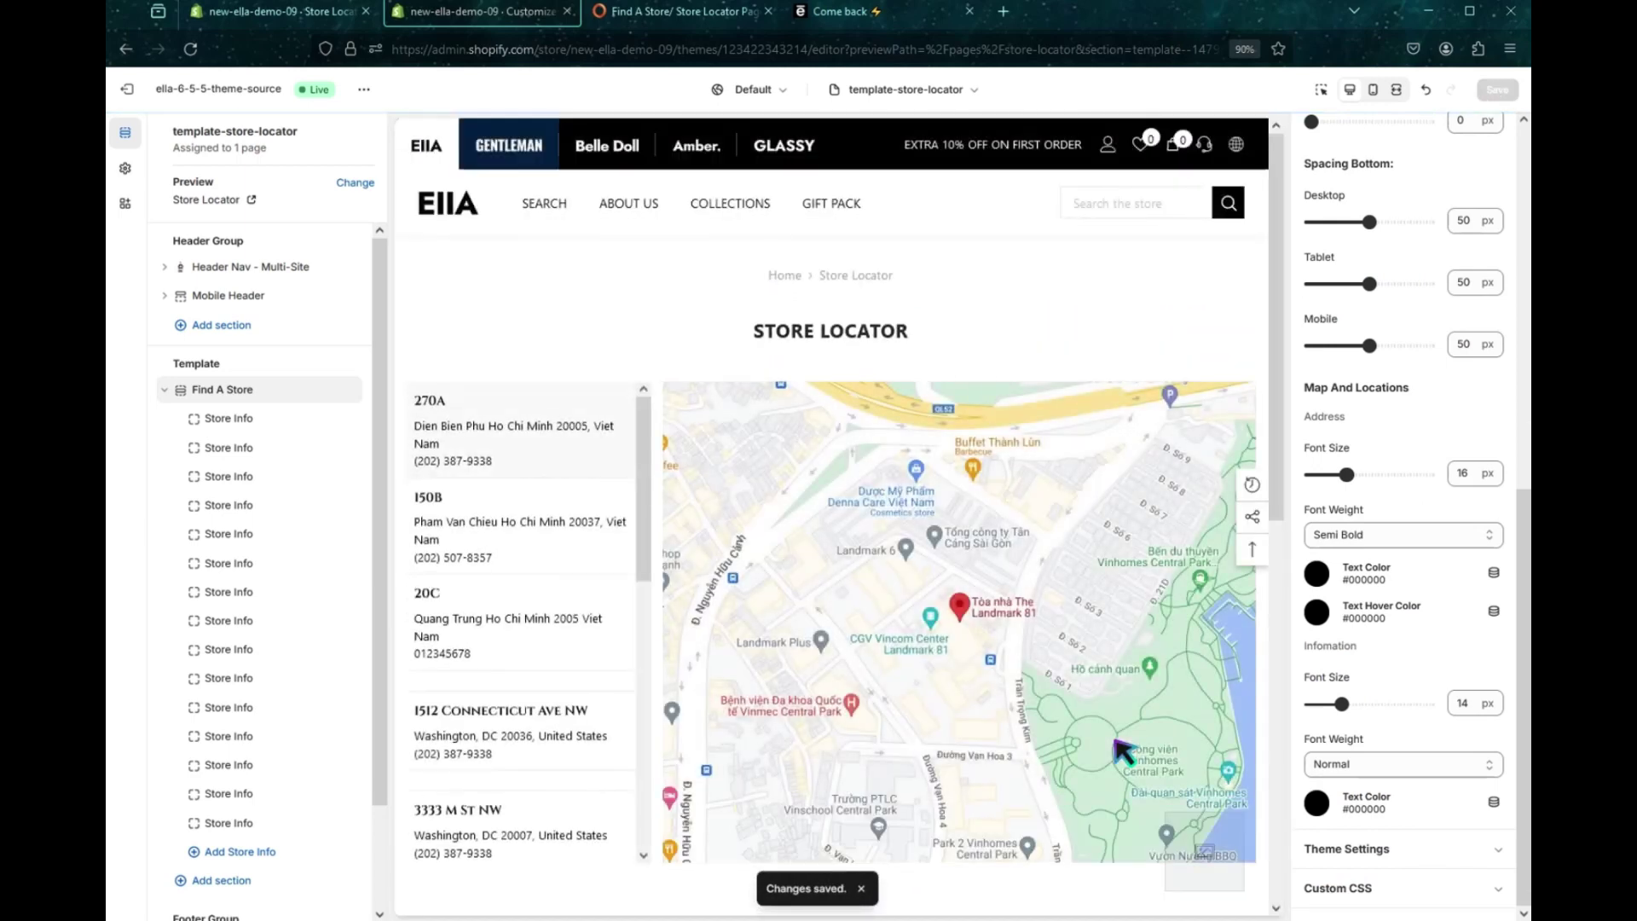
Step: Preview the Store Locator page at full width and check the maps of the first, second and third stores
left_click(1398, 90)
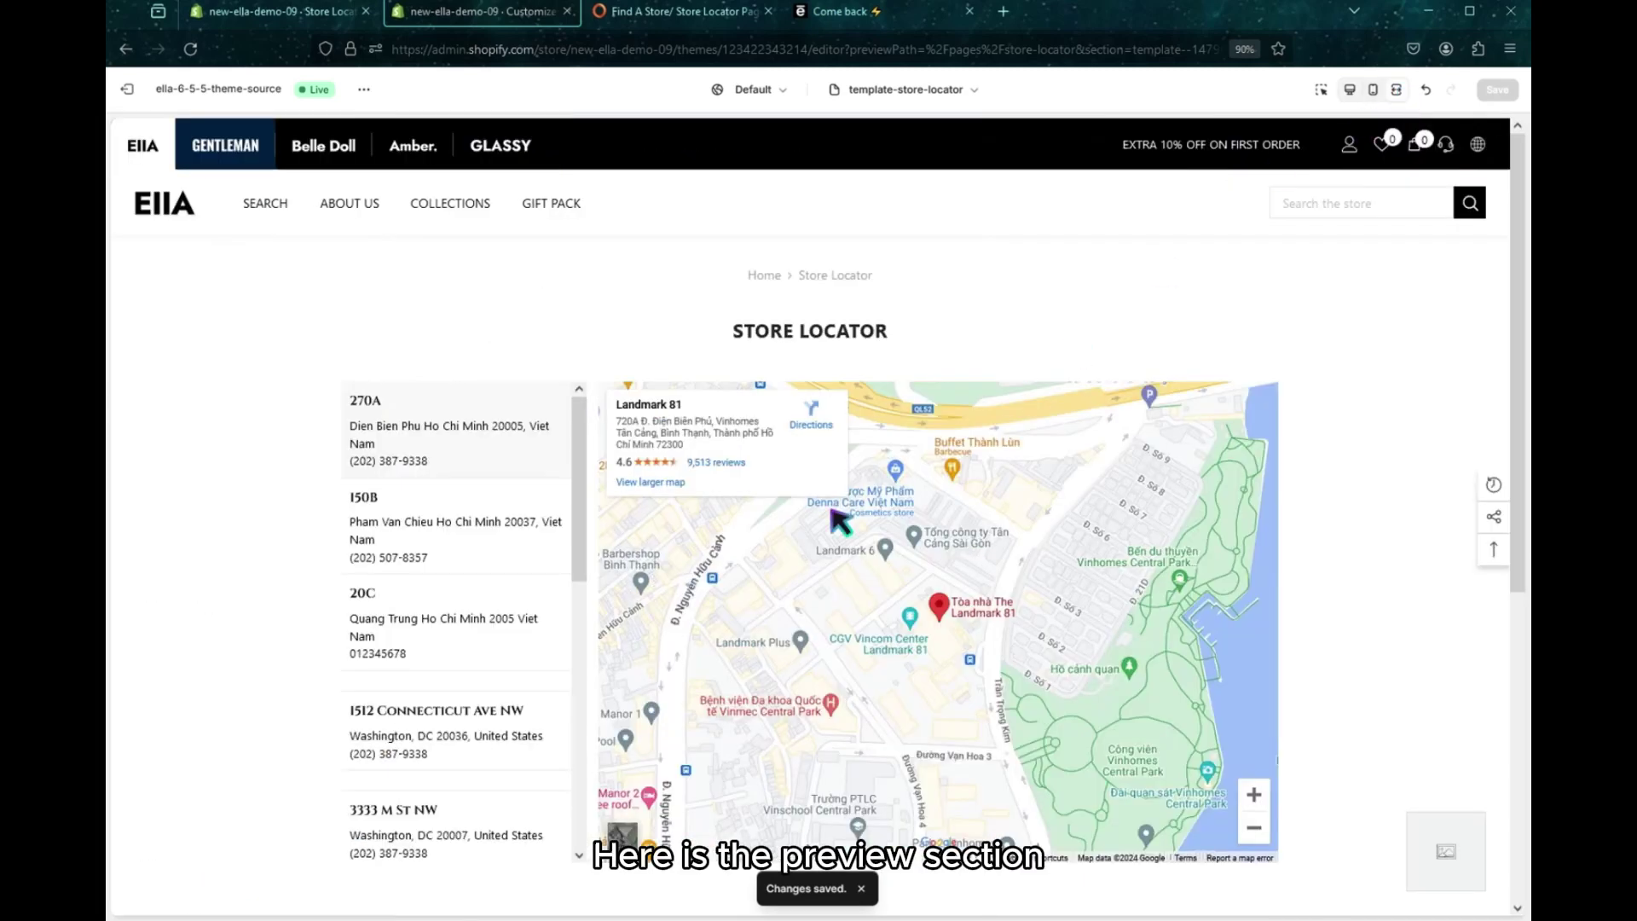
left_click(468, 455)
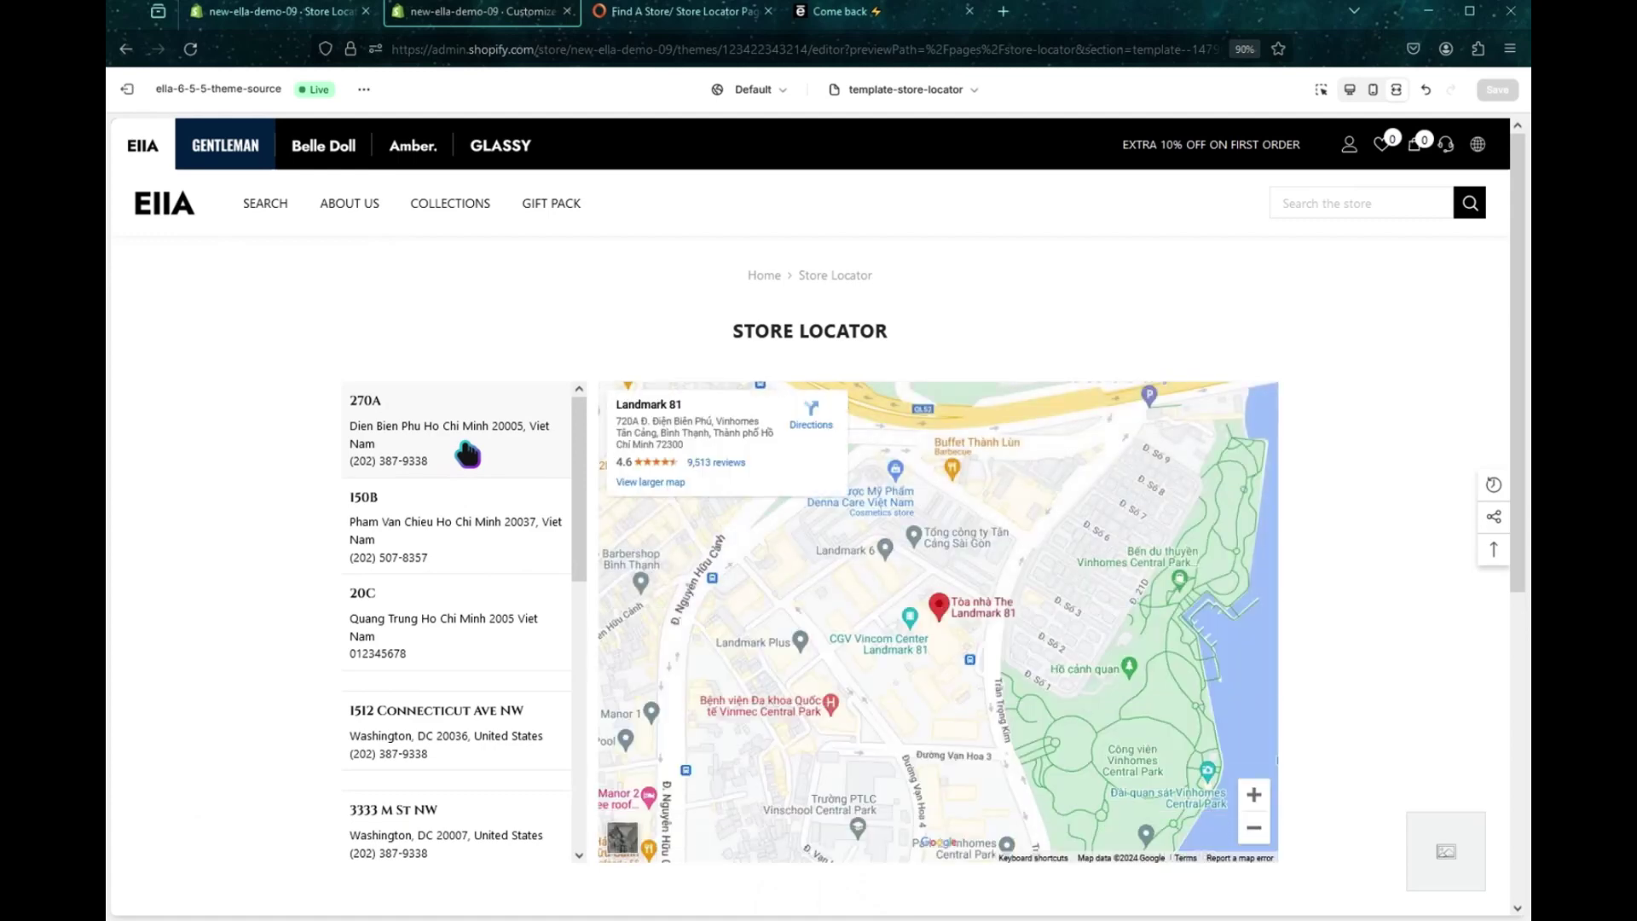
left_click(455, 556)
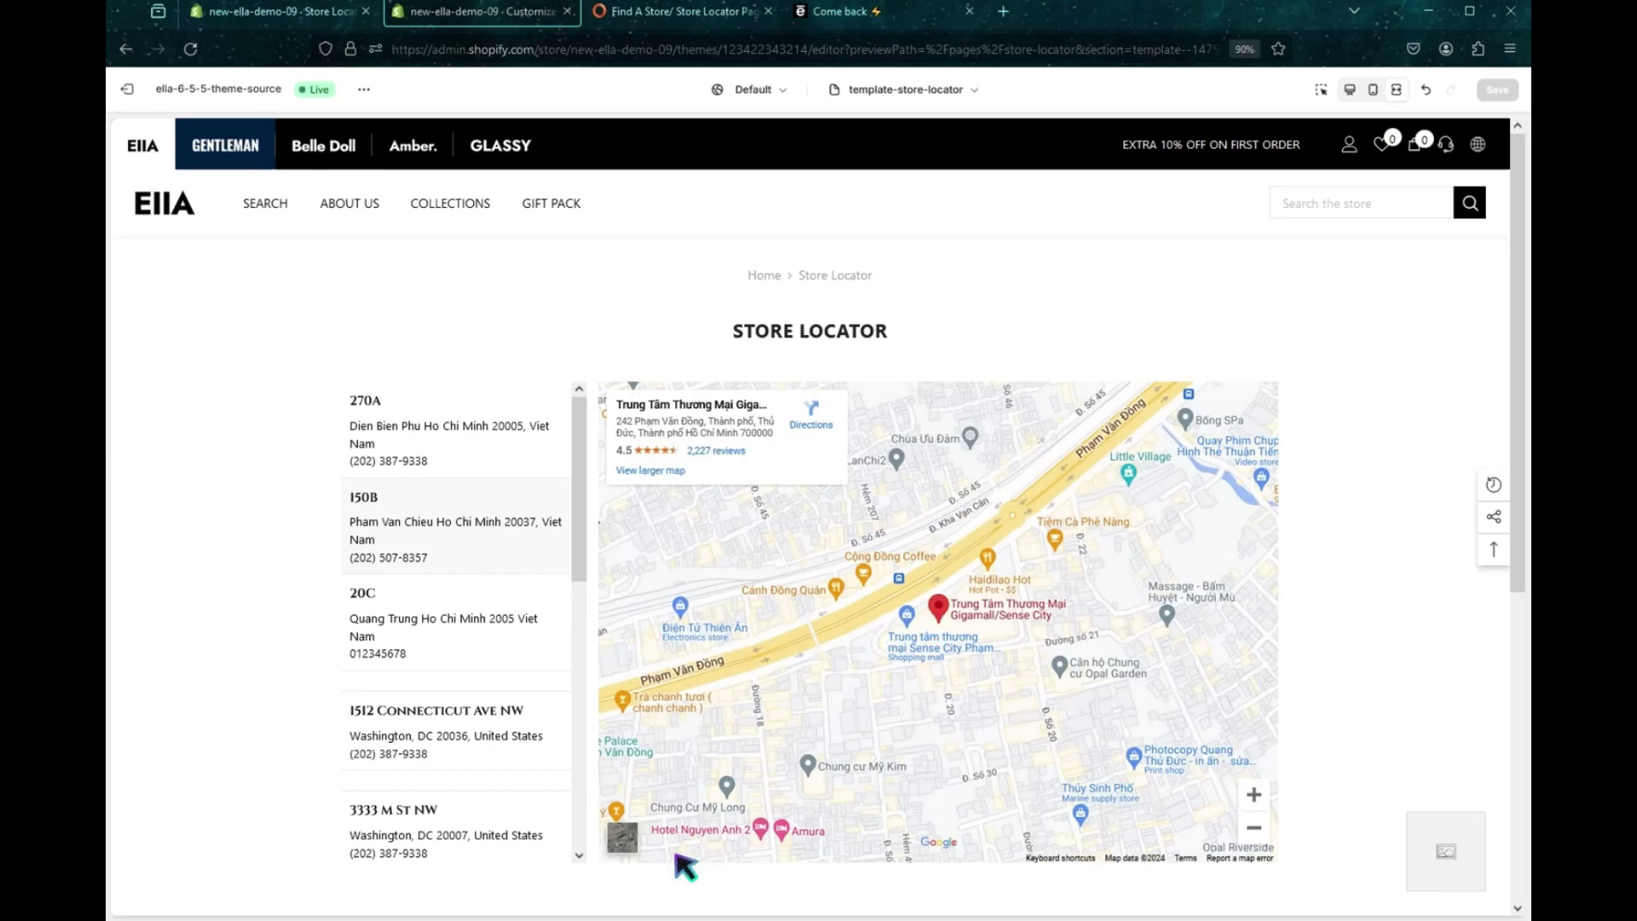
left_click(452, 650)
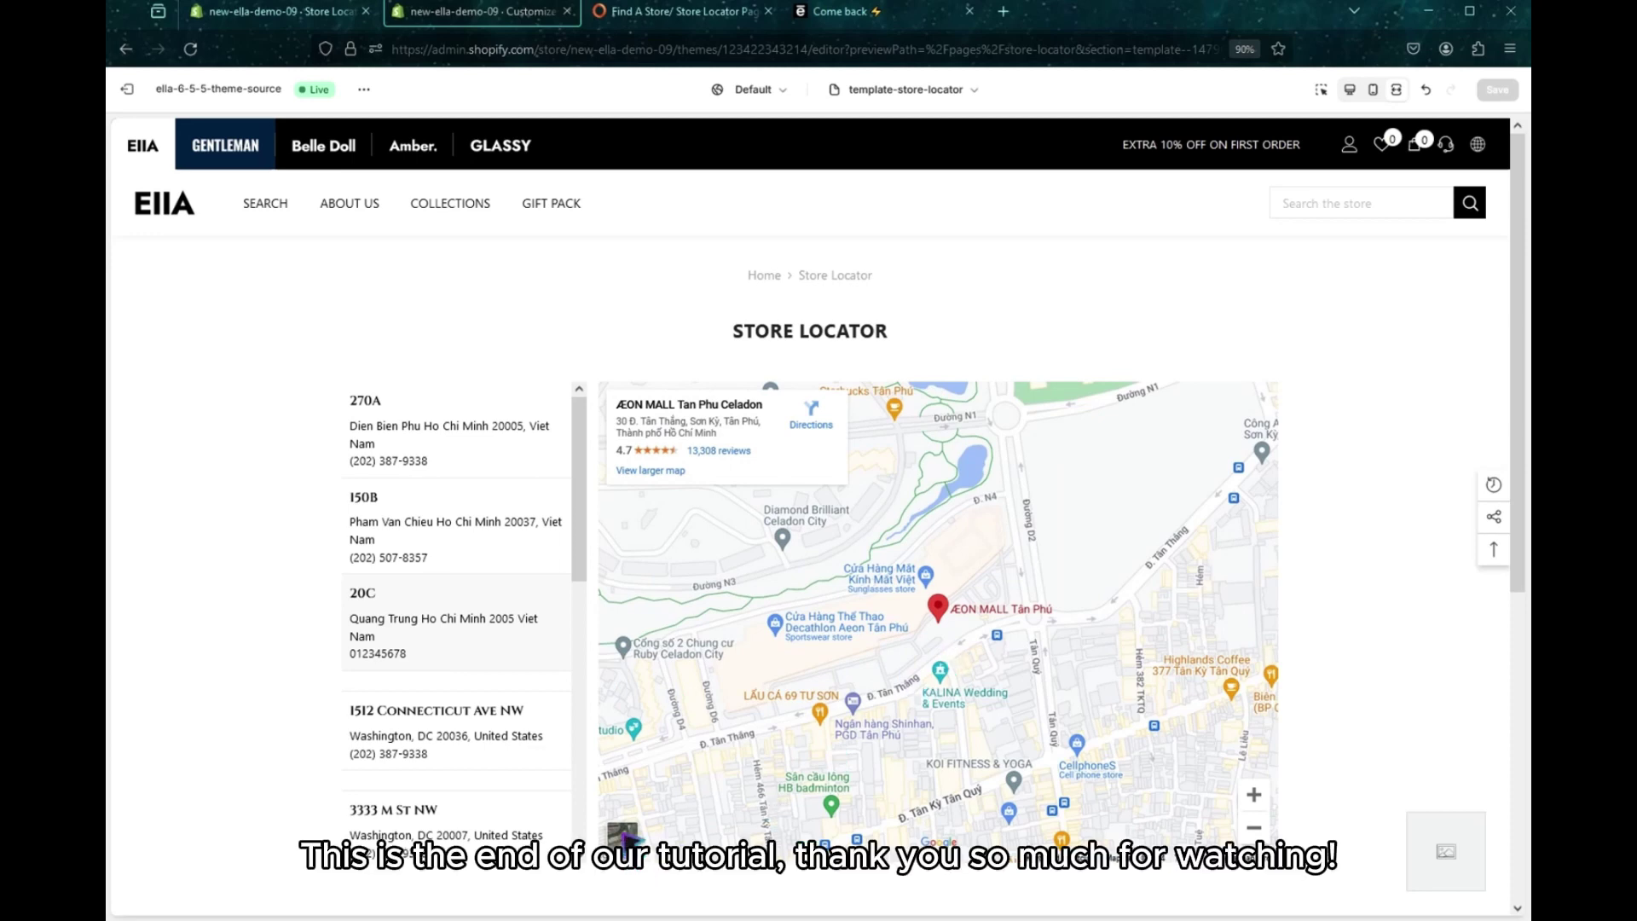
scroll(625, 840, "down", 1)
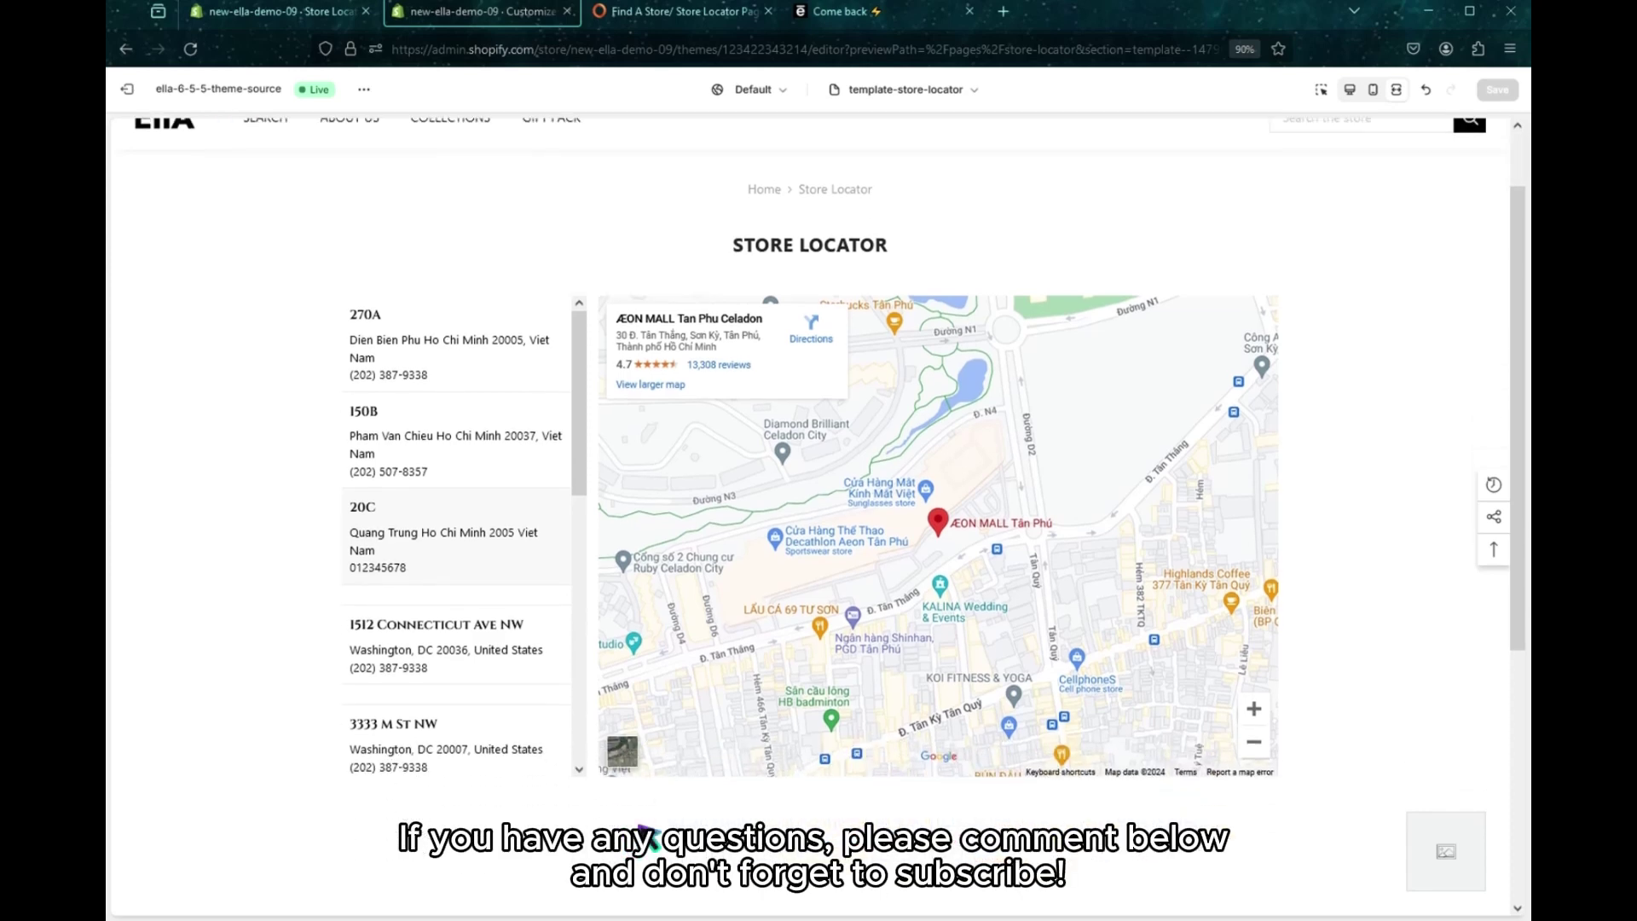
scroll(646, 834, "up", 1)
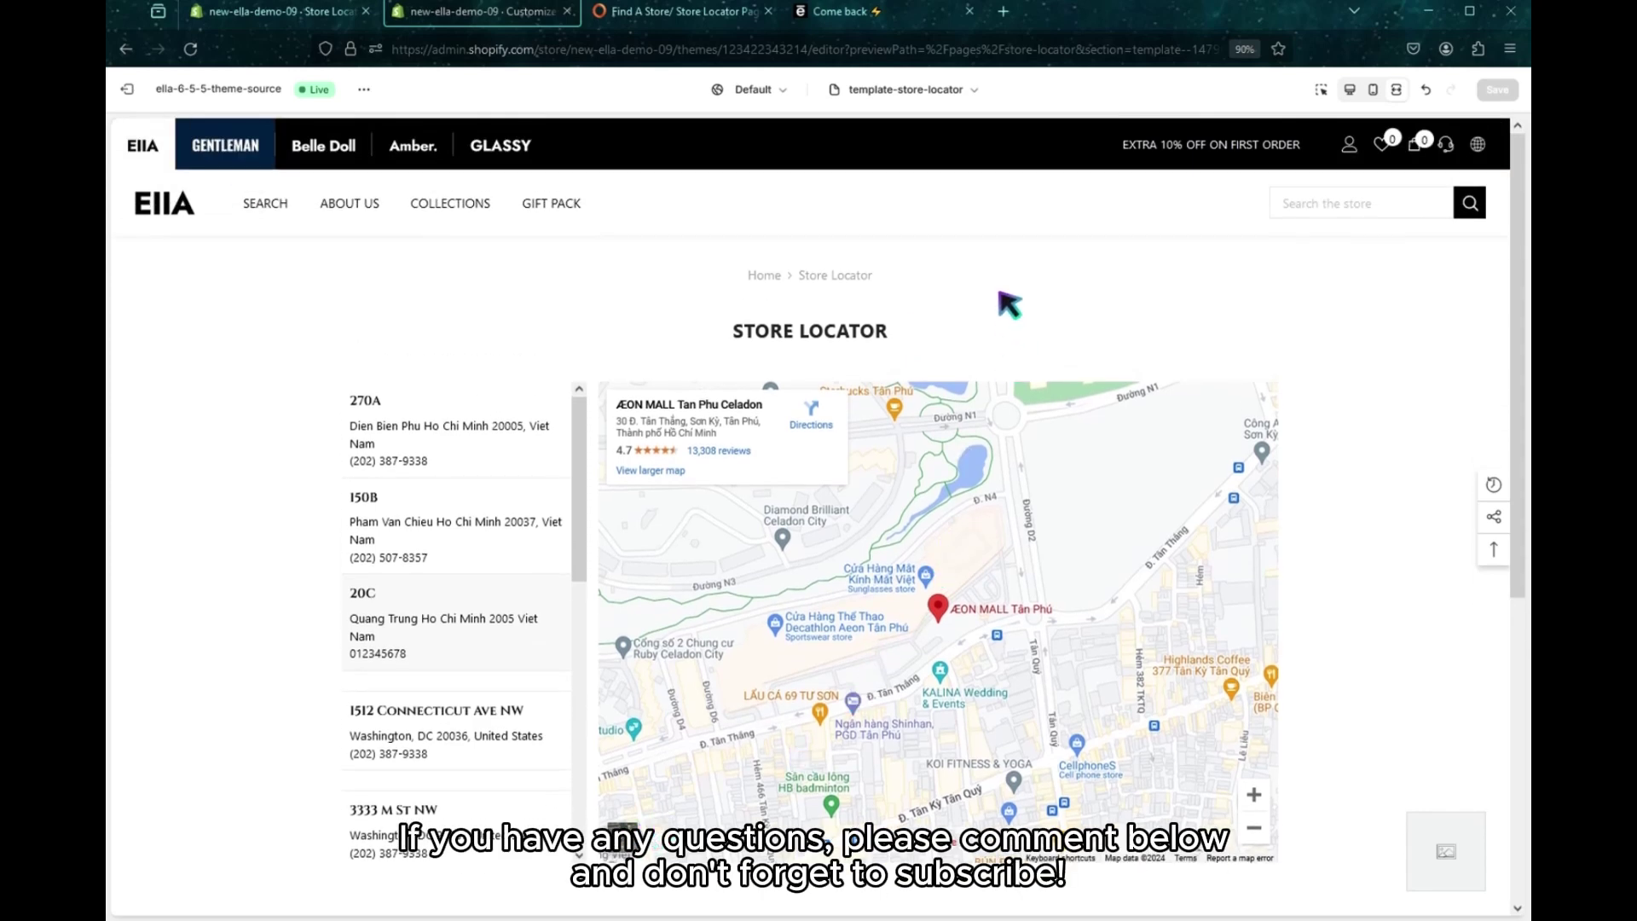